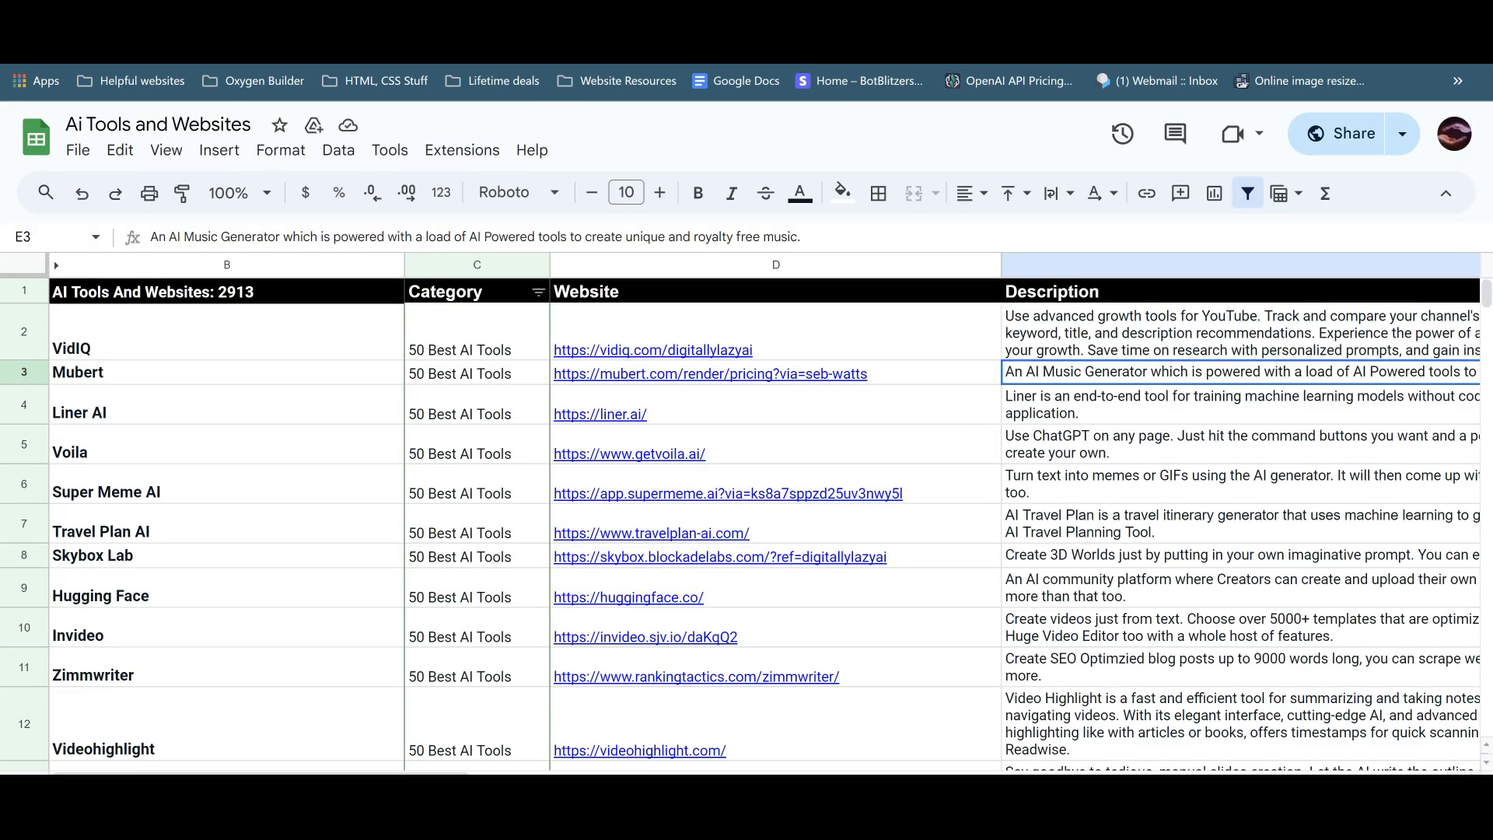
Look through the AI tools spreadsheet from the first entries to the last row and across its columns.
mouse_move(713, 443)
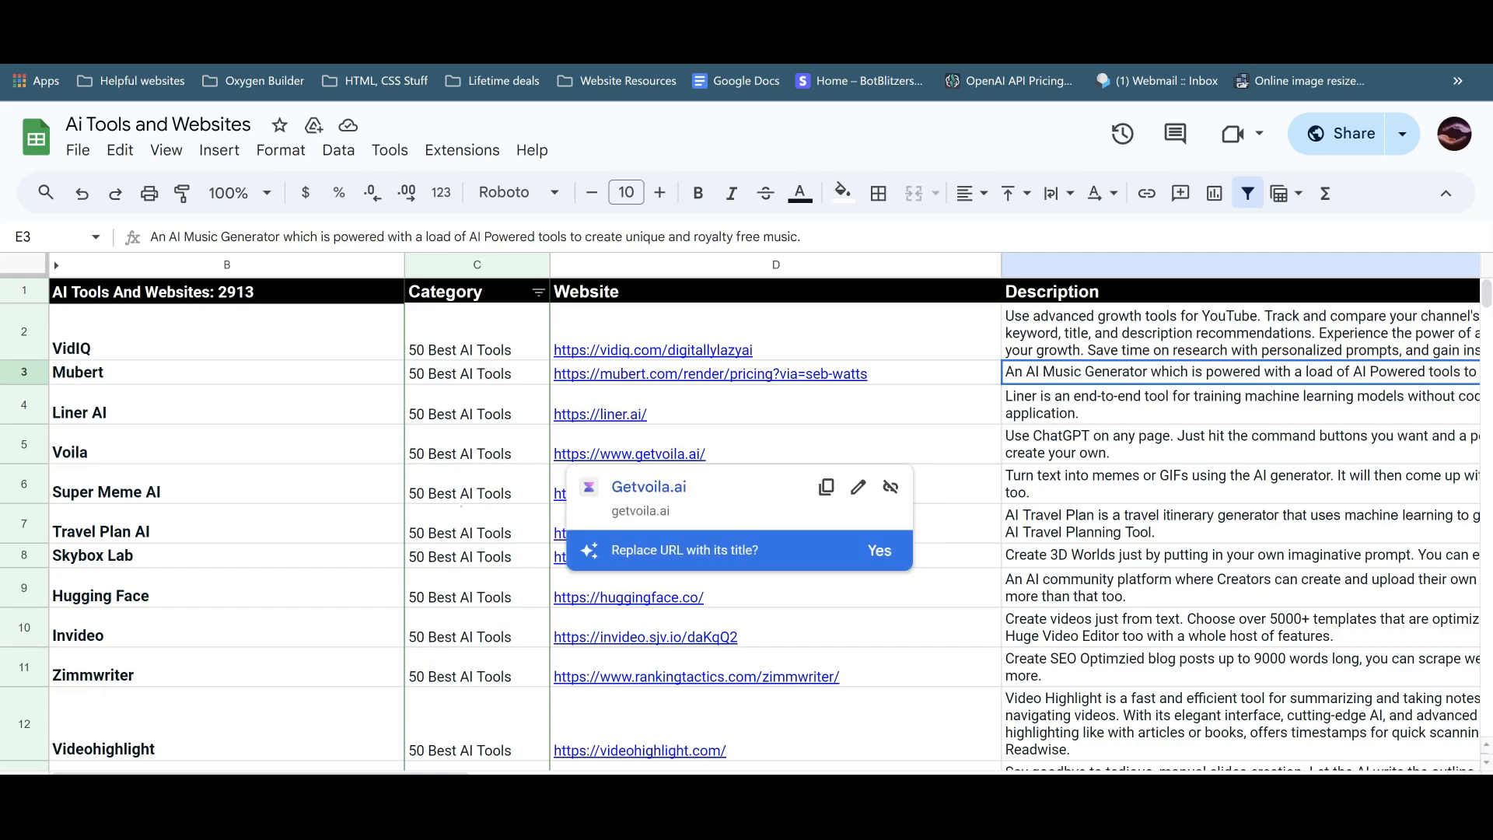
scroll(713, 443, "down", 10)
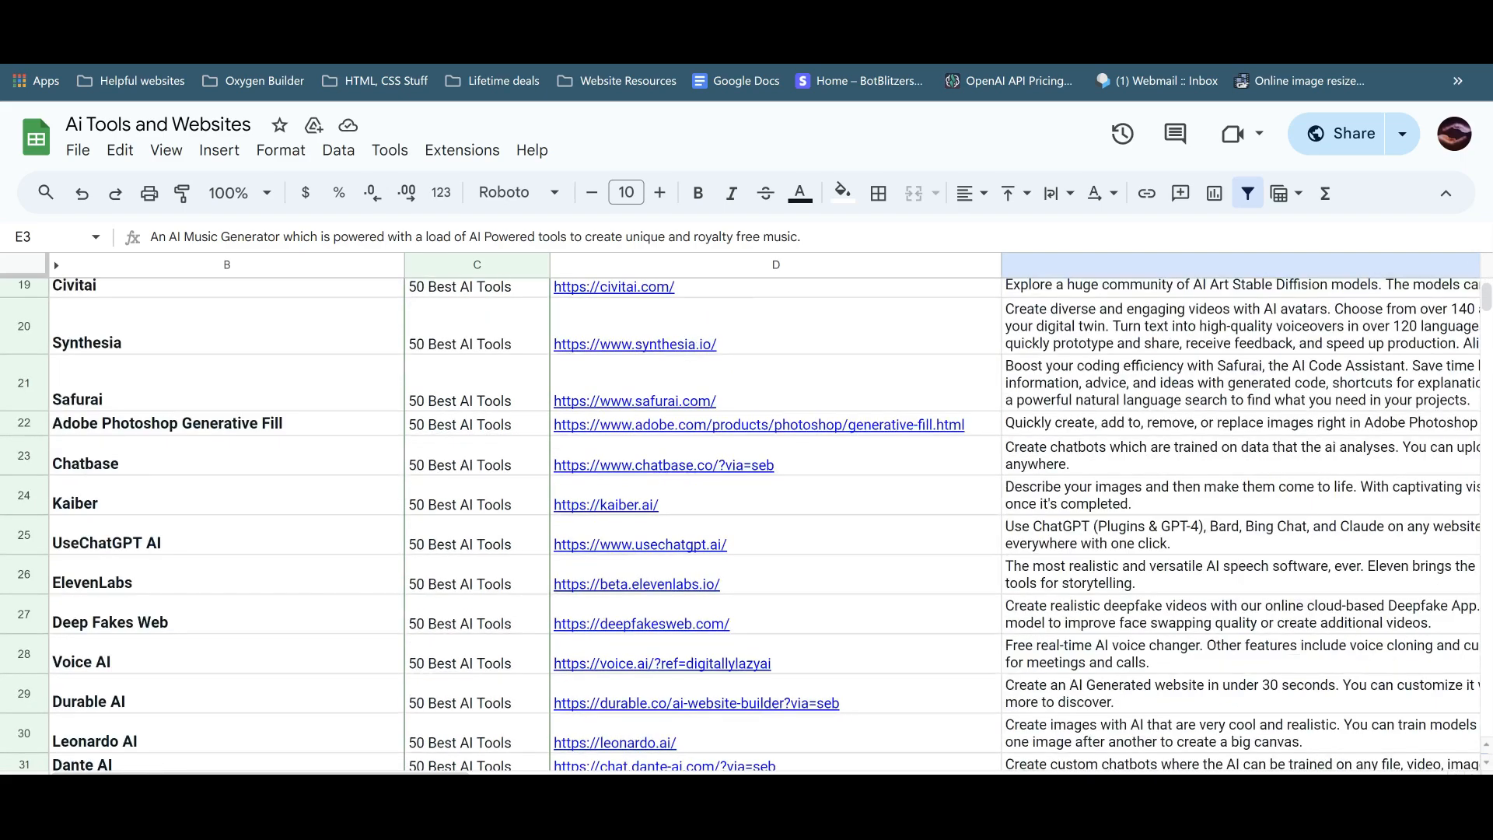
left_click_drag(1486, 297, 1486, 687)
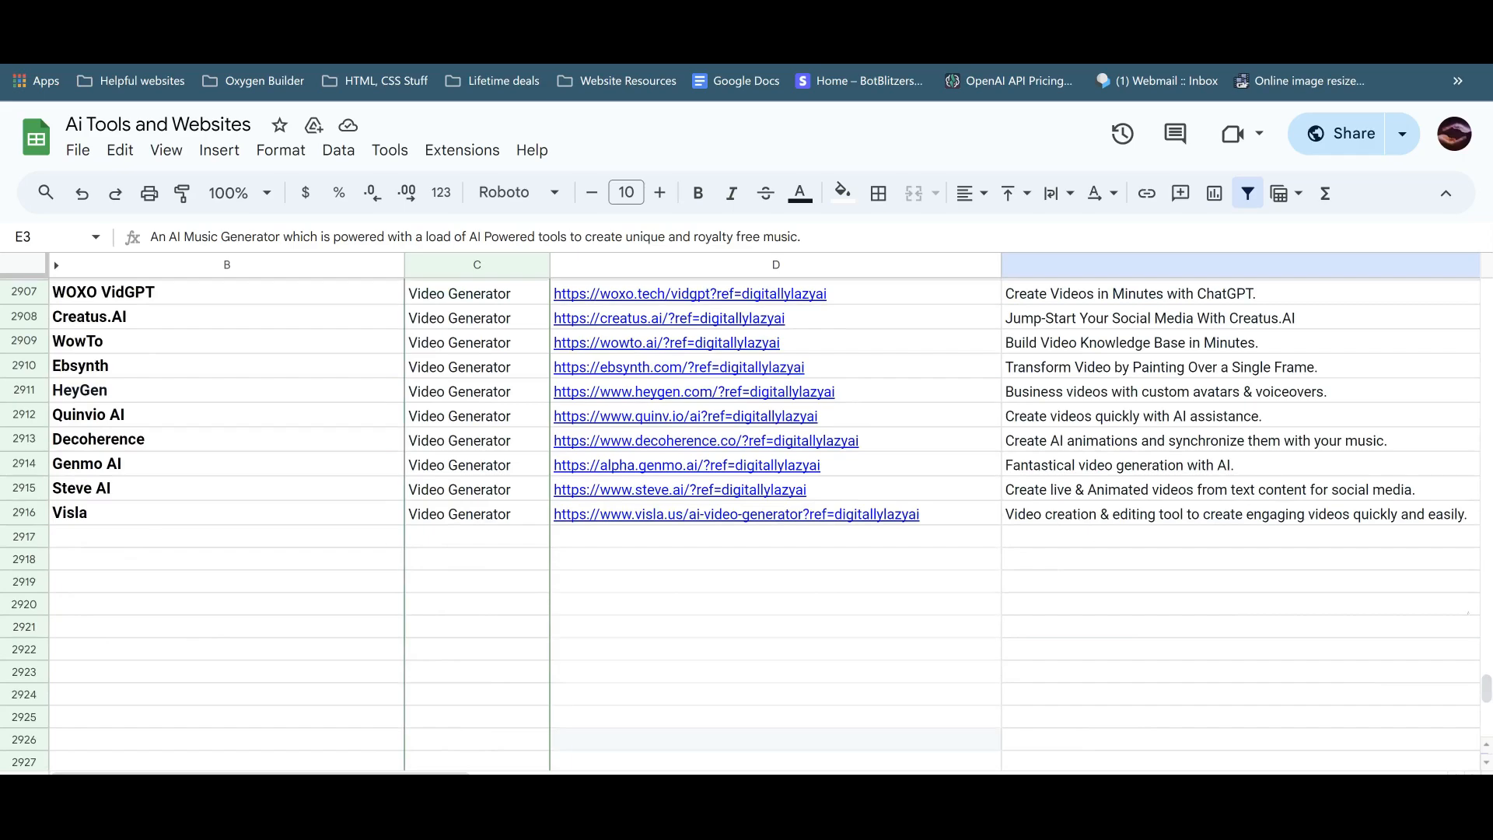
left_click_drag(1486, 688, 1486, 292)
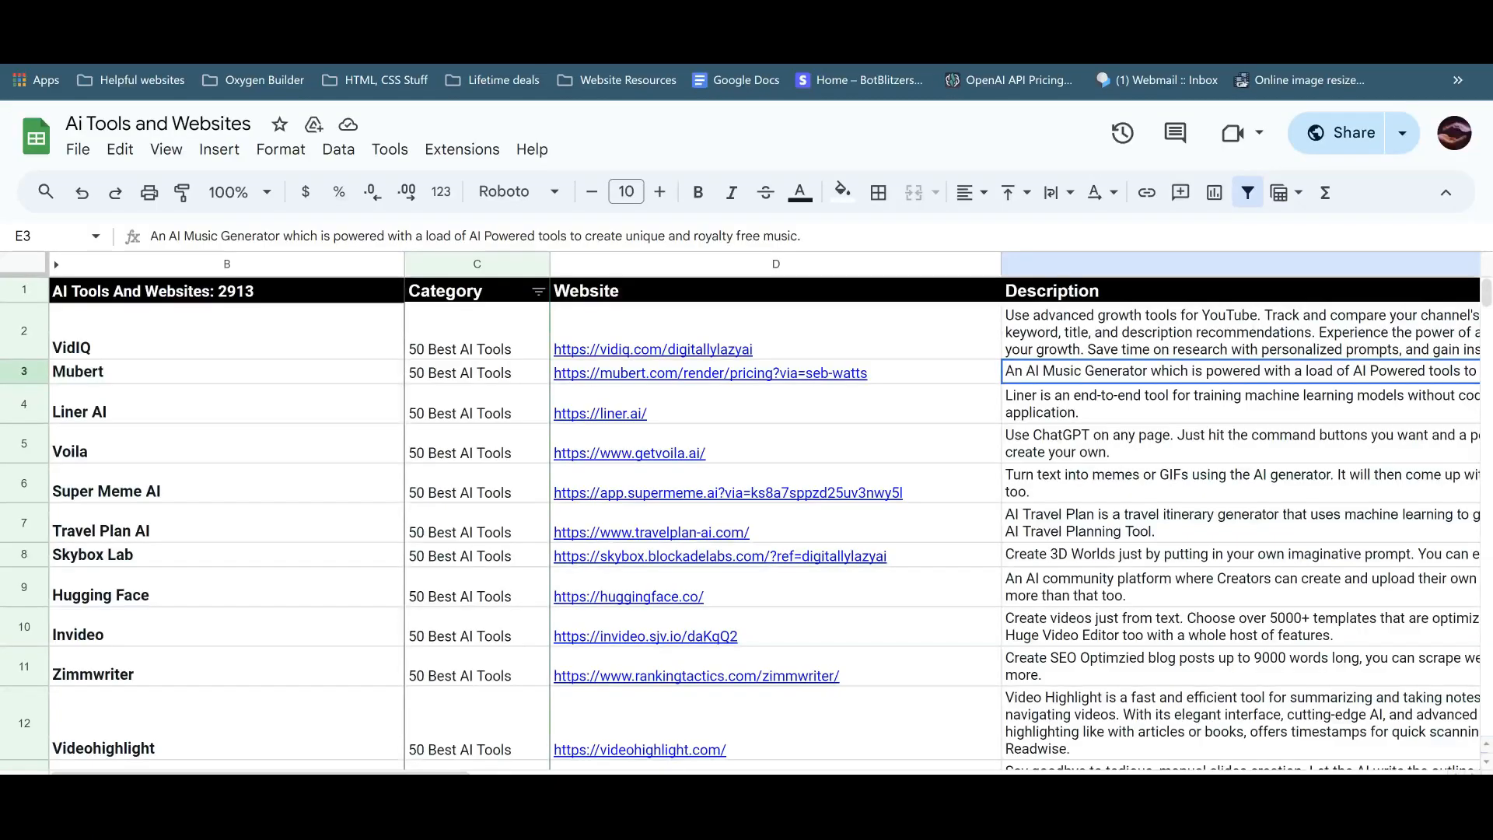
left_click_drag(463, 771, 925, 768)
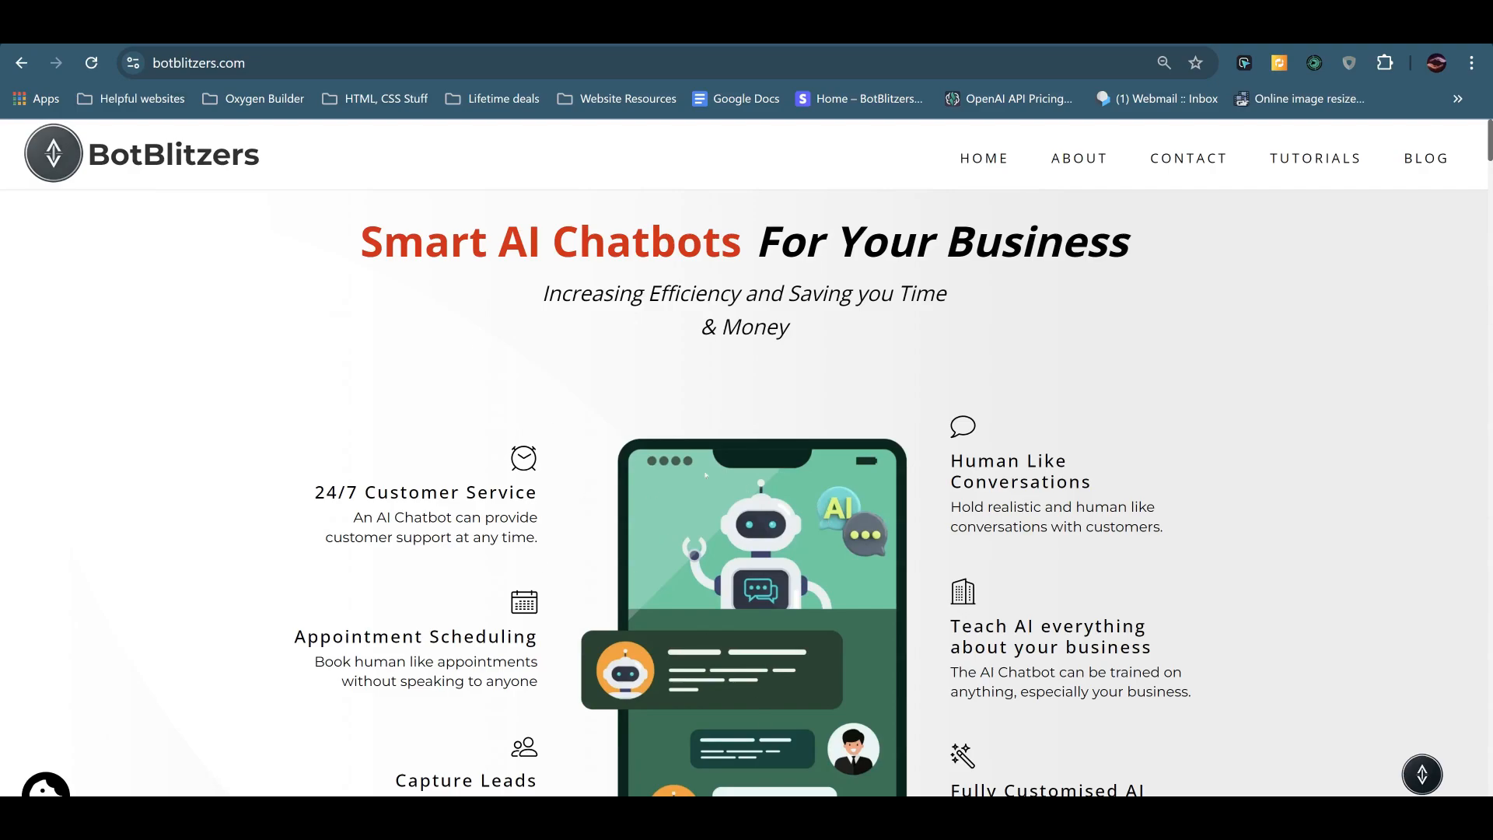
Review the chatbot pricing packages on the BotBlitzers website and start the free trial.
scroll(705, 474, "down", 20)
scroll(744, 459, "down", 15)
scroll(744, 459, "up", 8)
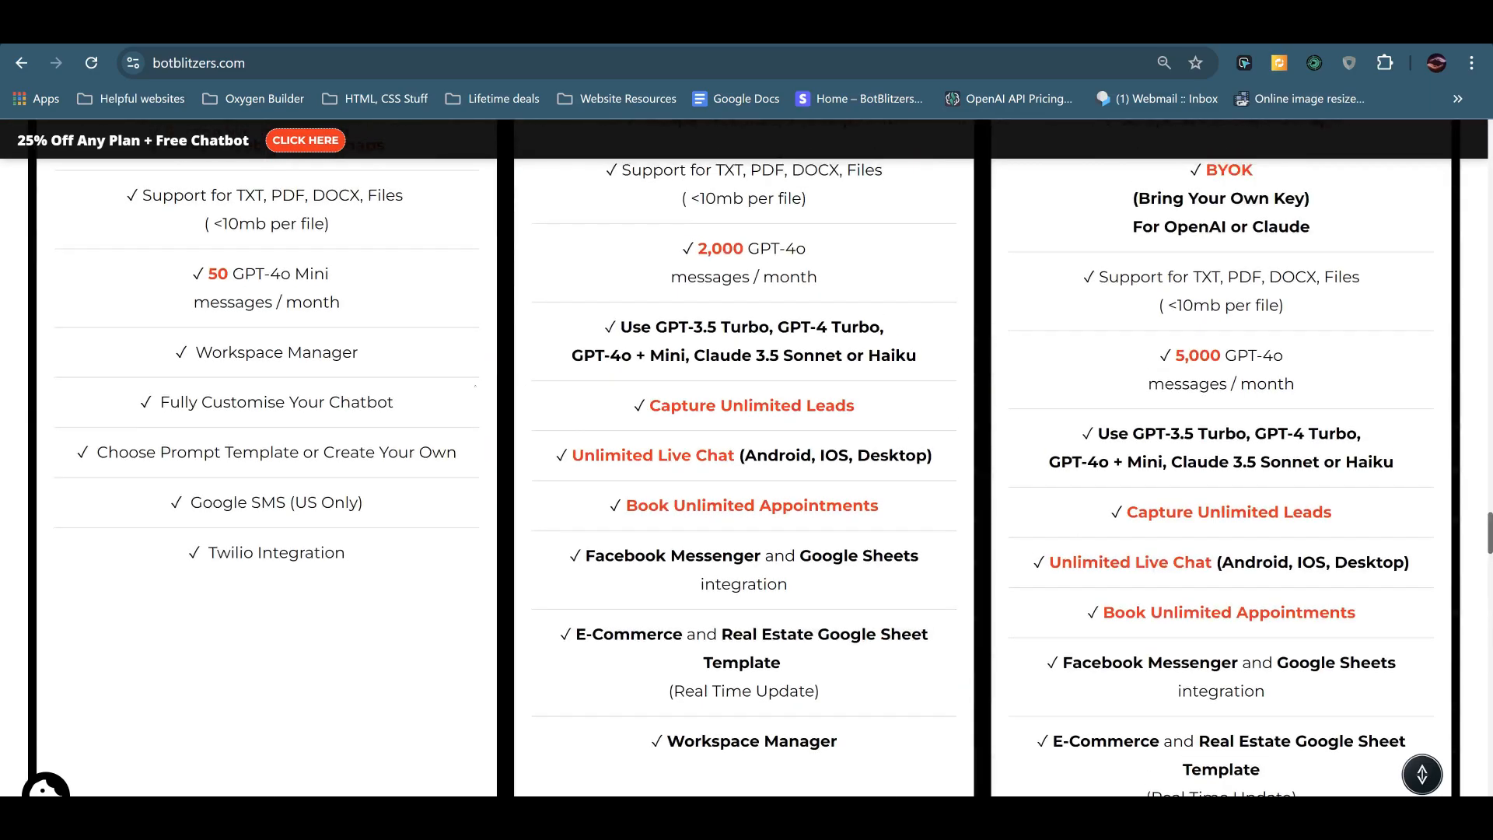
scroll(744, 459, "up", 9)
scroll(745, 459, "down", 3)
scroll(744, 459, "down", 10)
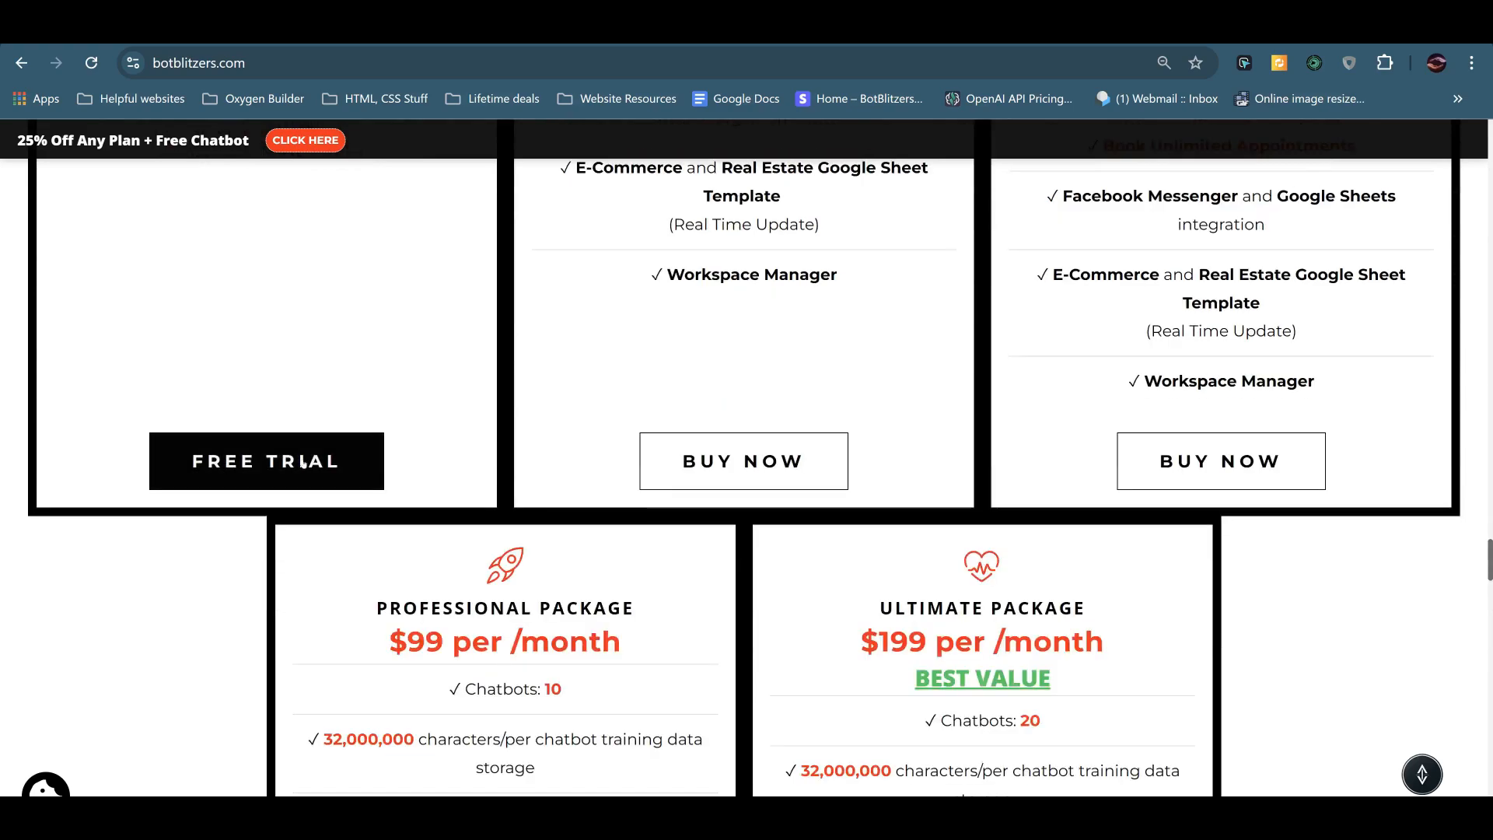
left_click(304, 463)
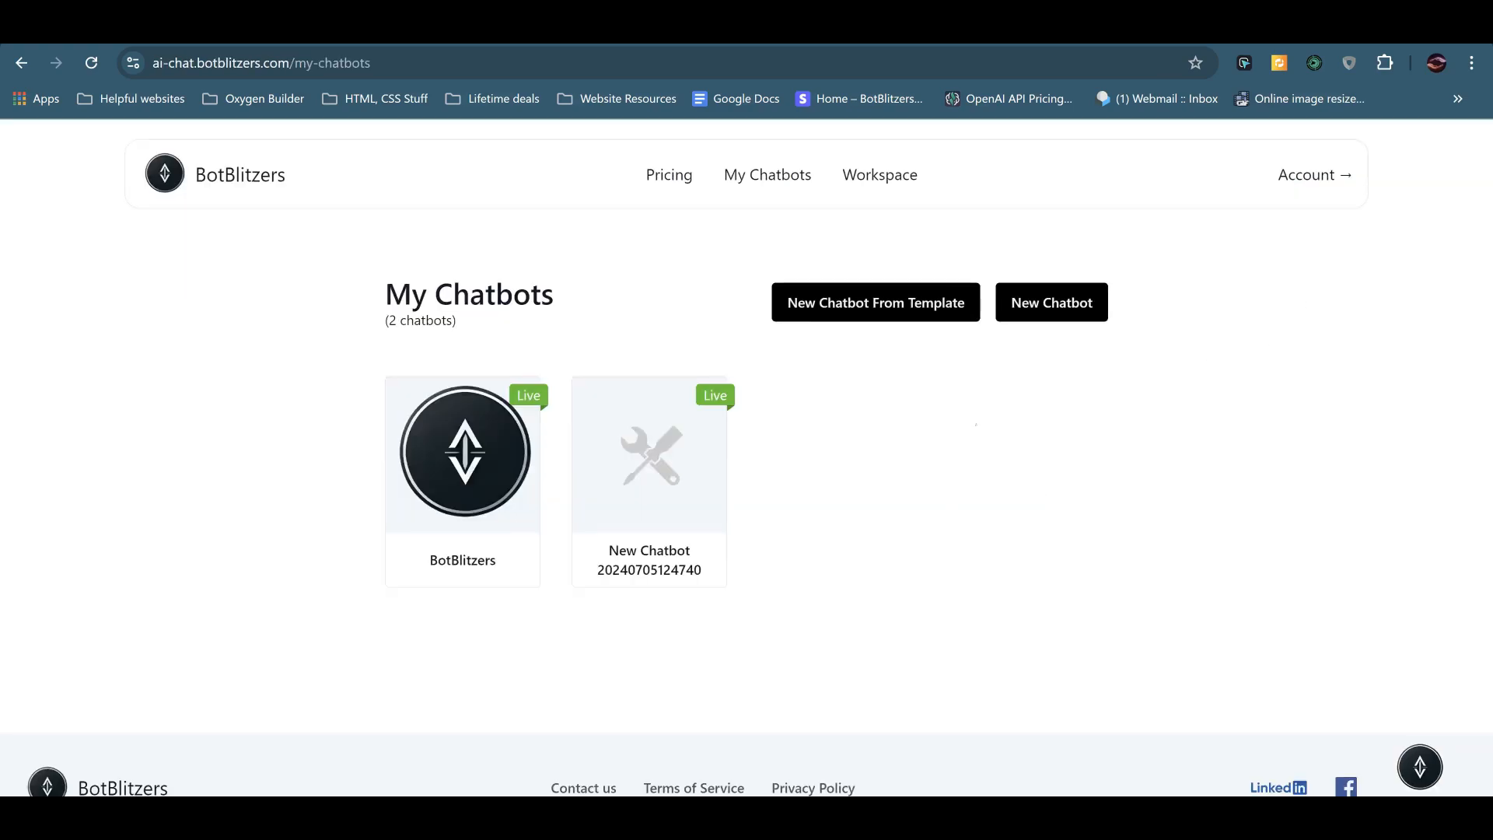
Create a new chatbot, choose Google Sheets as its data source and review the setup instructions.
left_click(1052, 302)
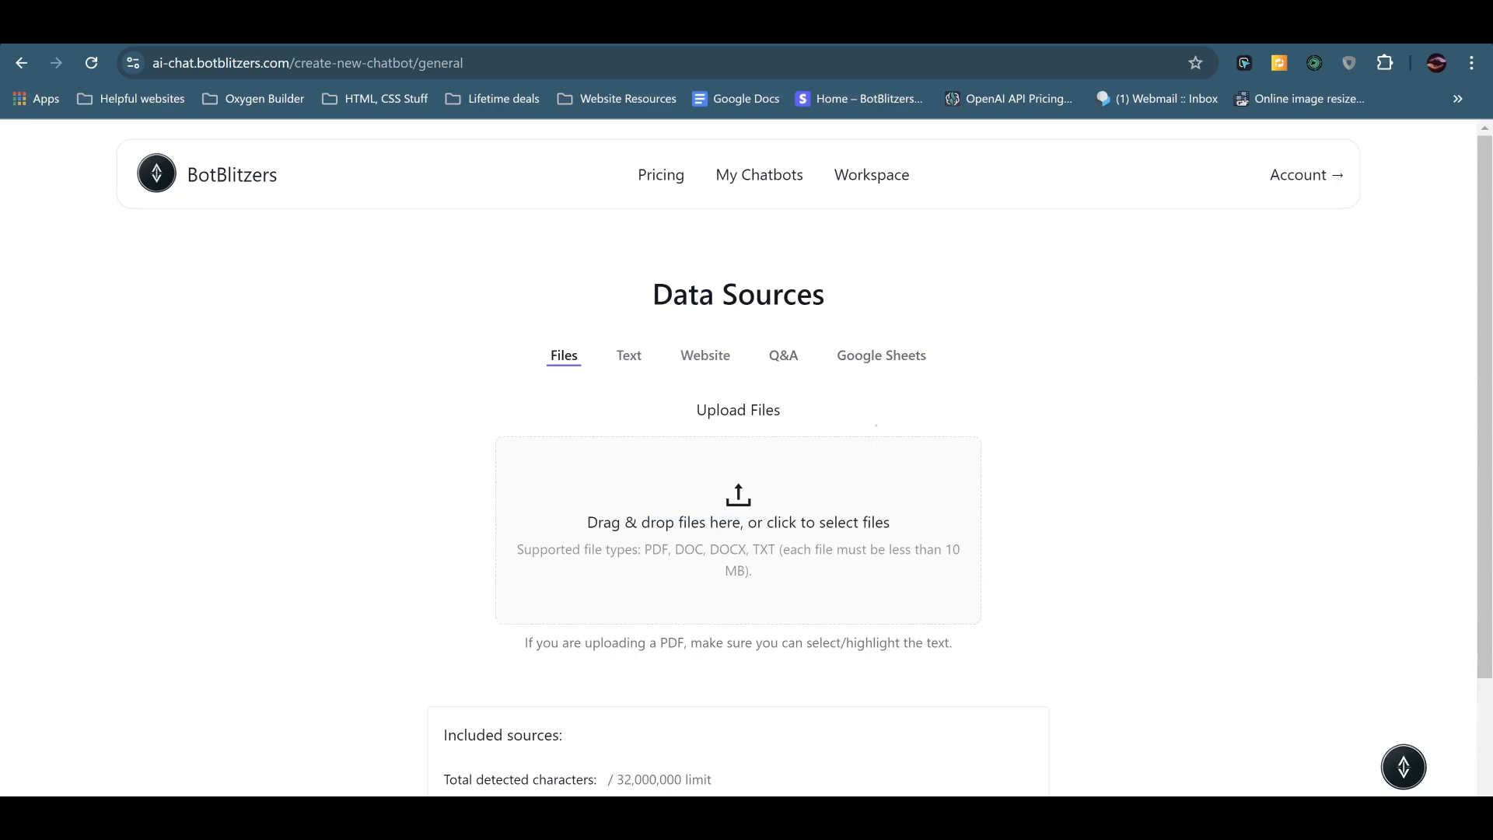
left_click(878, 357)
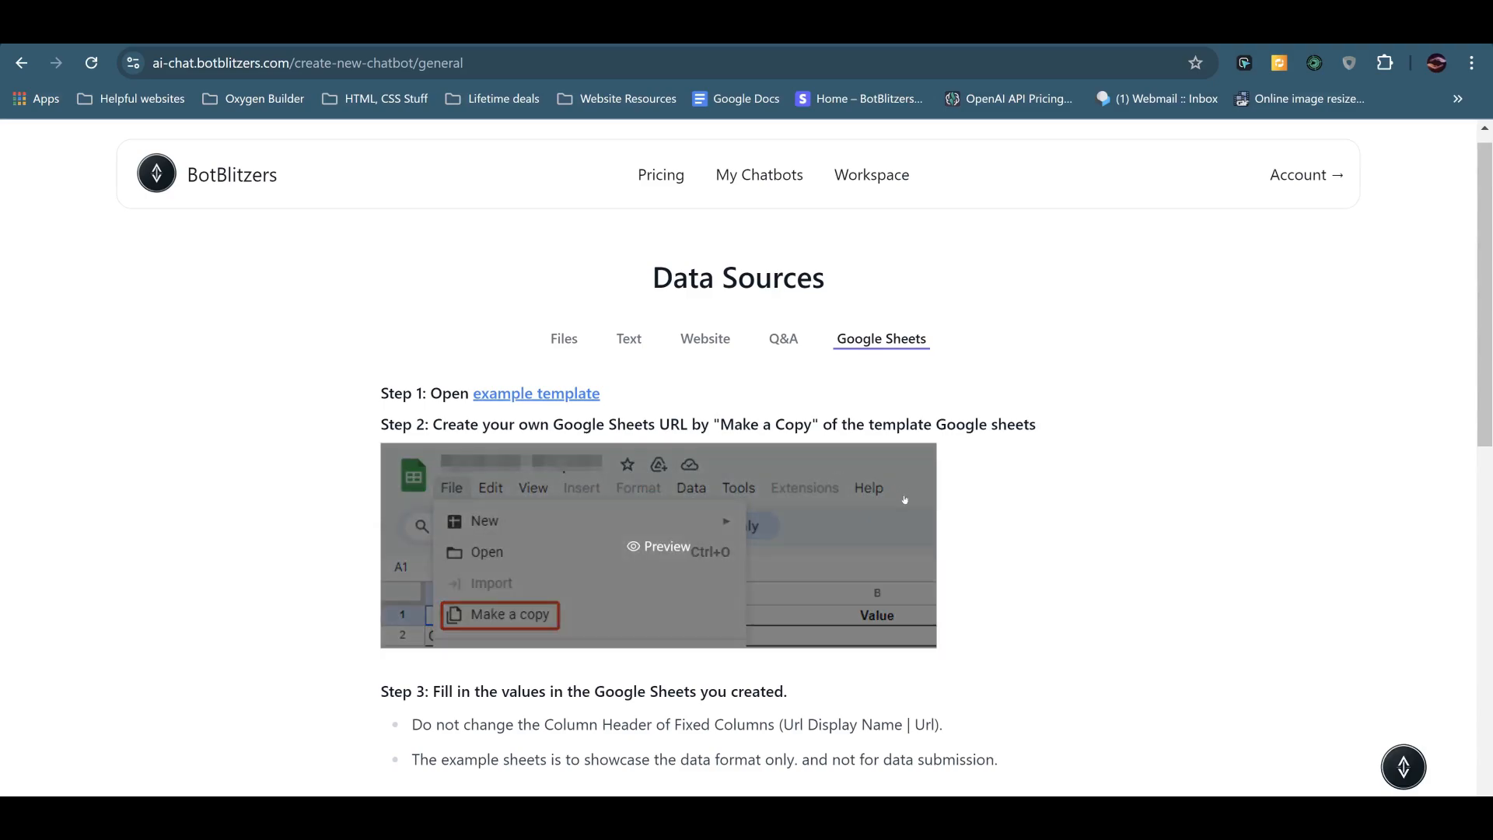
scroll(836, 467, "down", 8)
scroll(739, 466, "up", 9)
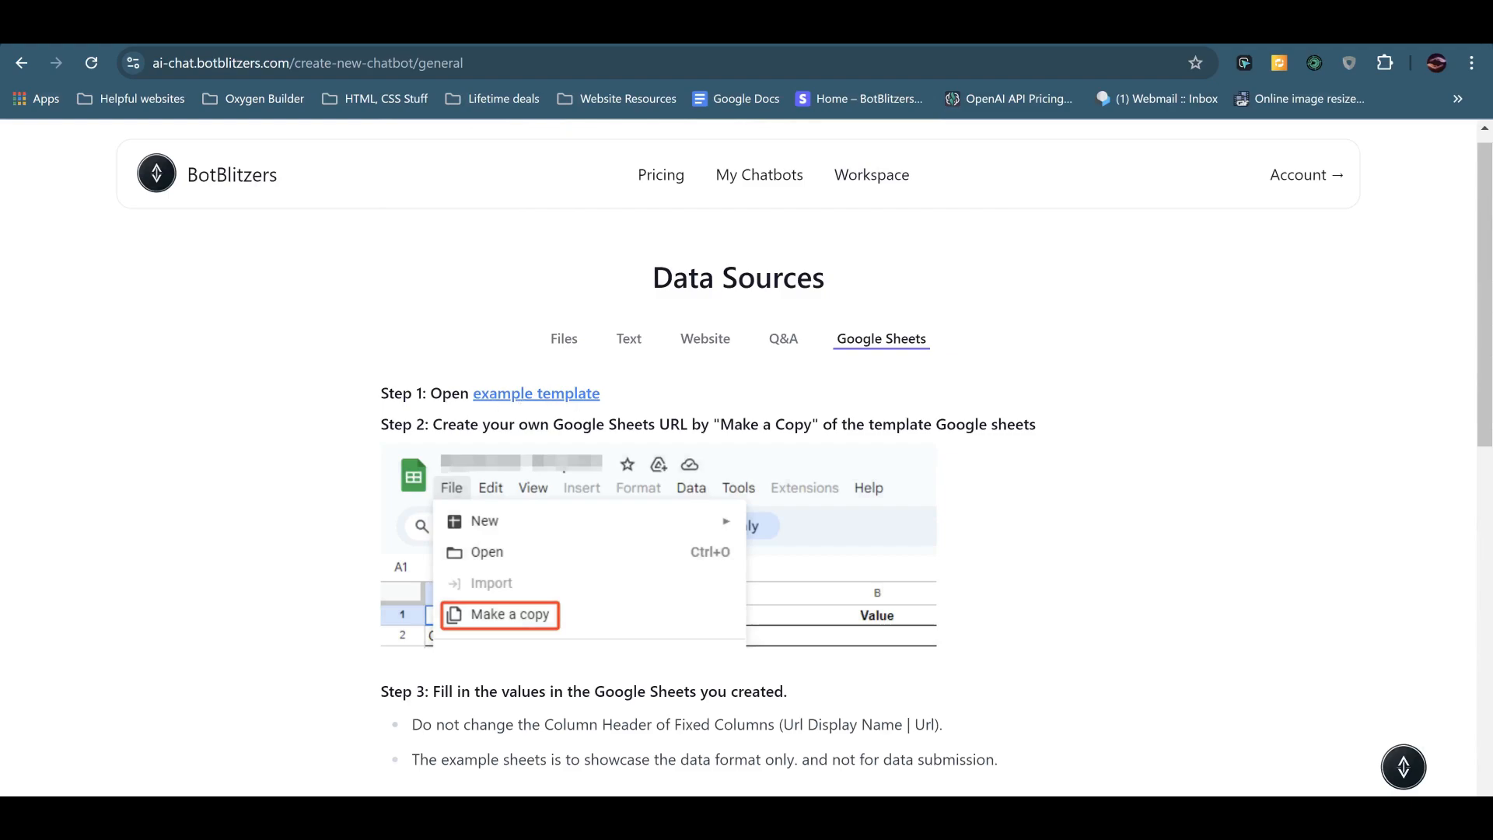
Open the example template linked in the Google Sheets data source instructions.
left_click_drag(442, 424, 1023, 423)
left_click(658, 448)
left_click(566, 395)
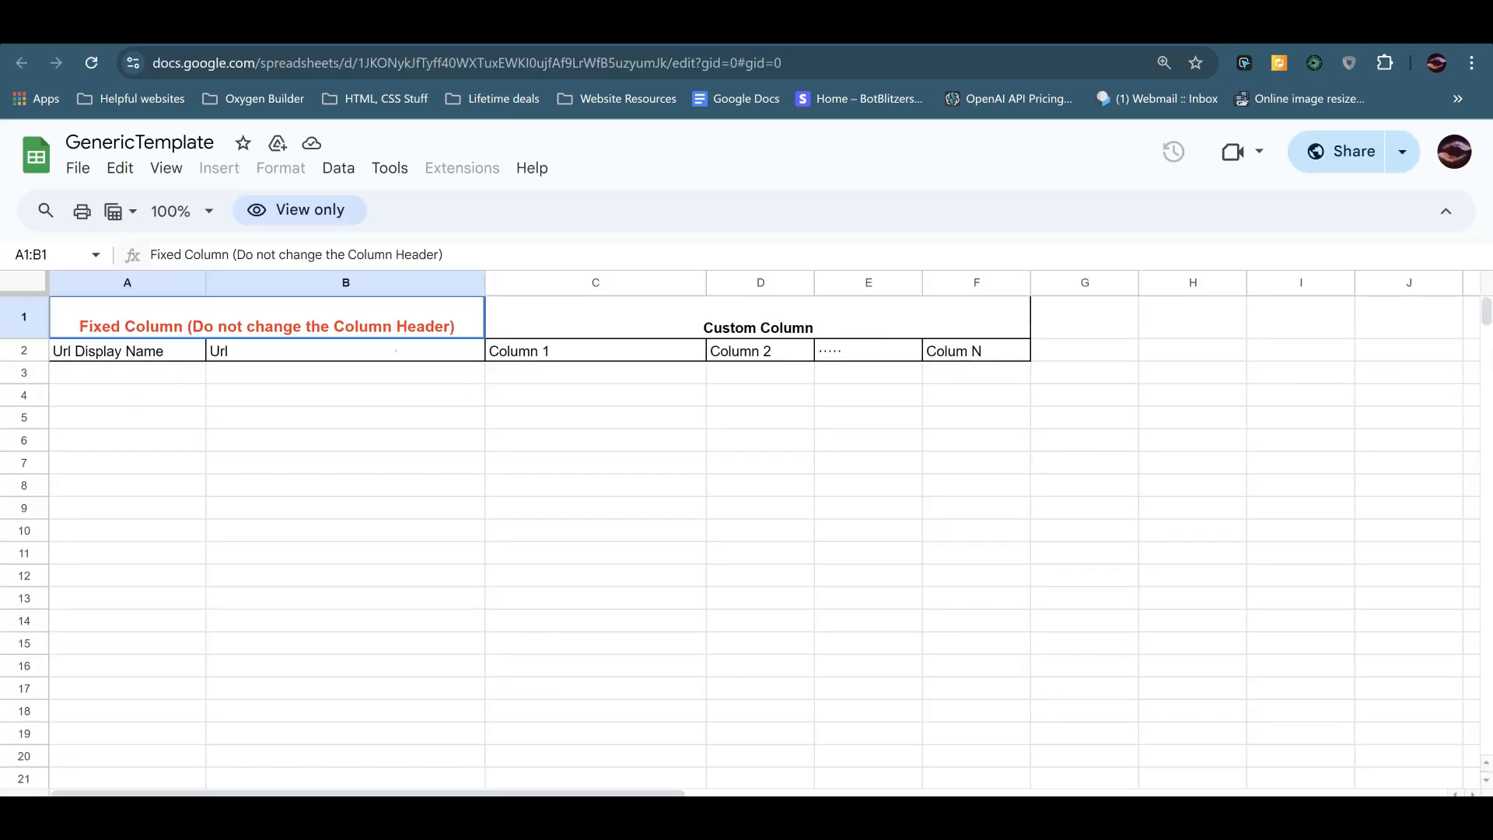
Make a copy of the GenericTemplate spreadsheet in My Drive named "AI tools and Websites Template".
left_click(81, 170)
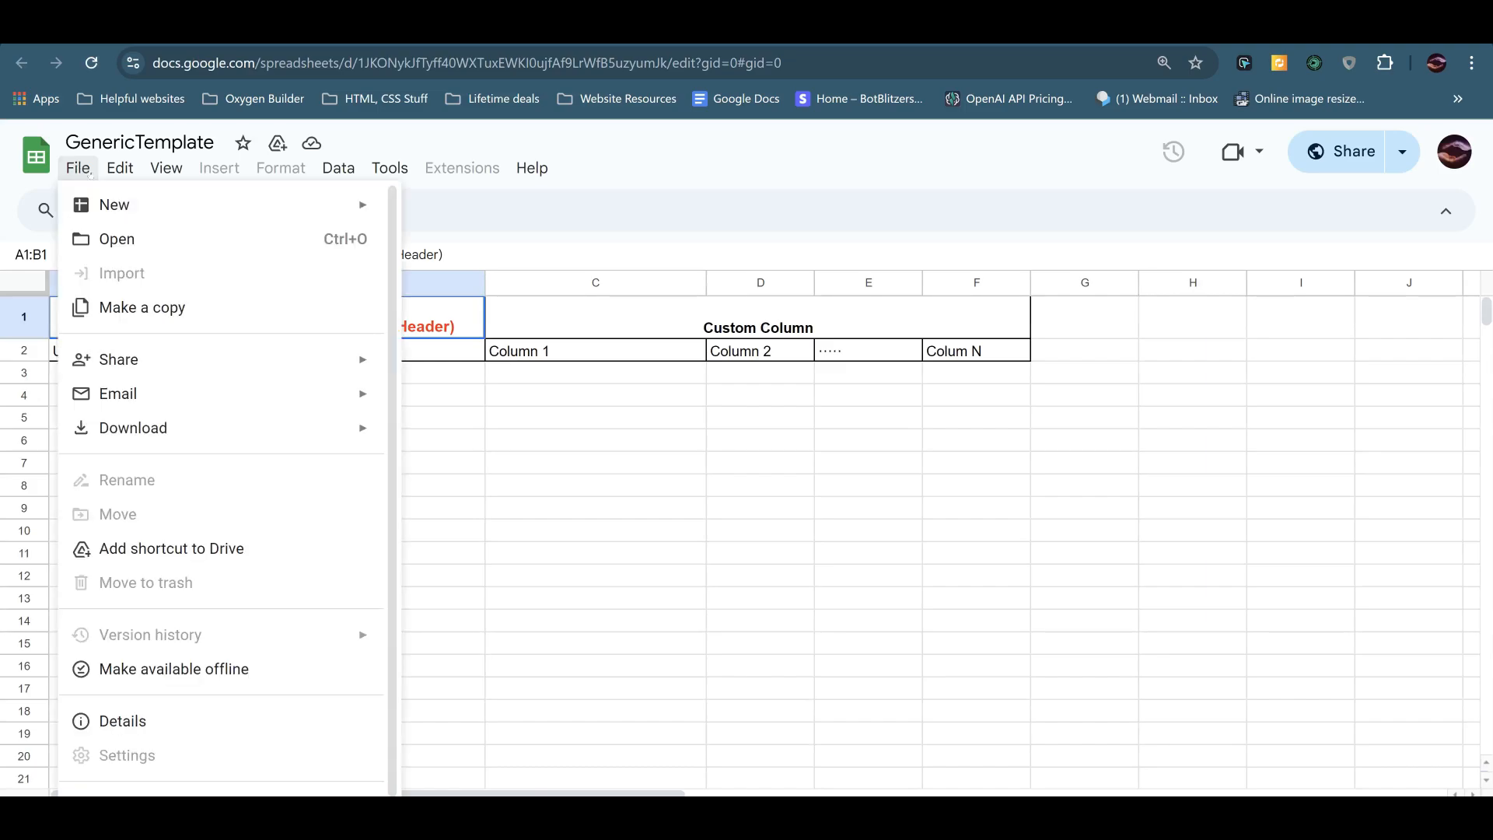
left_click(83, 168)
left_click(83, 168)
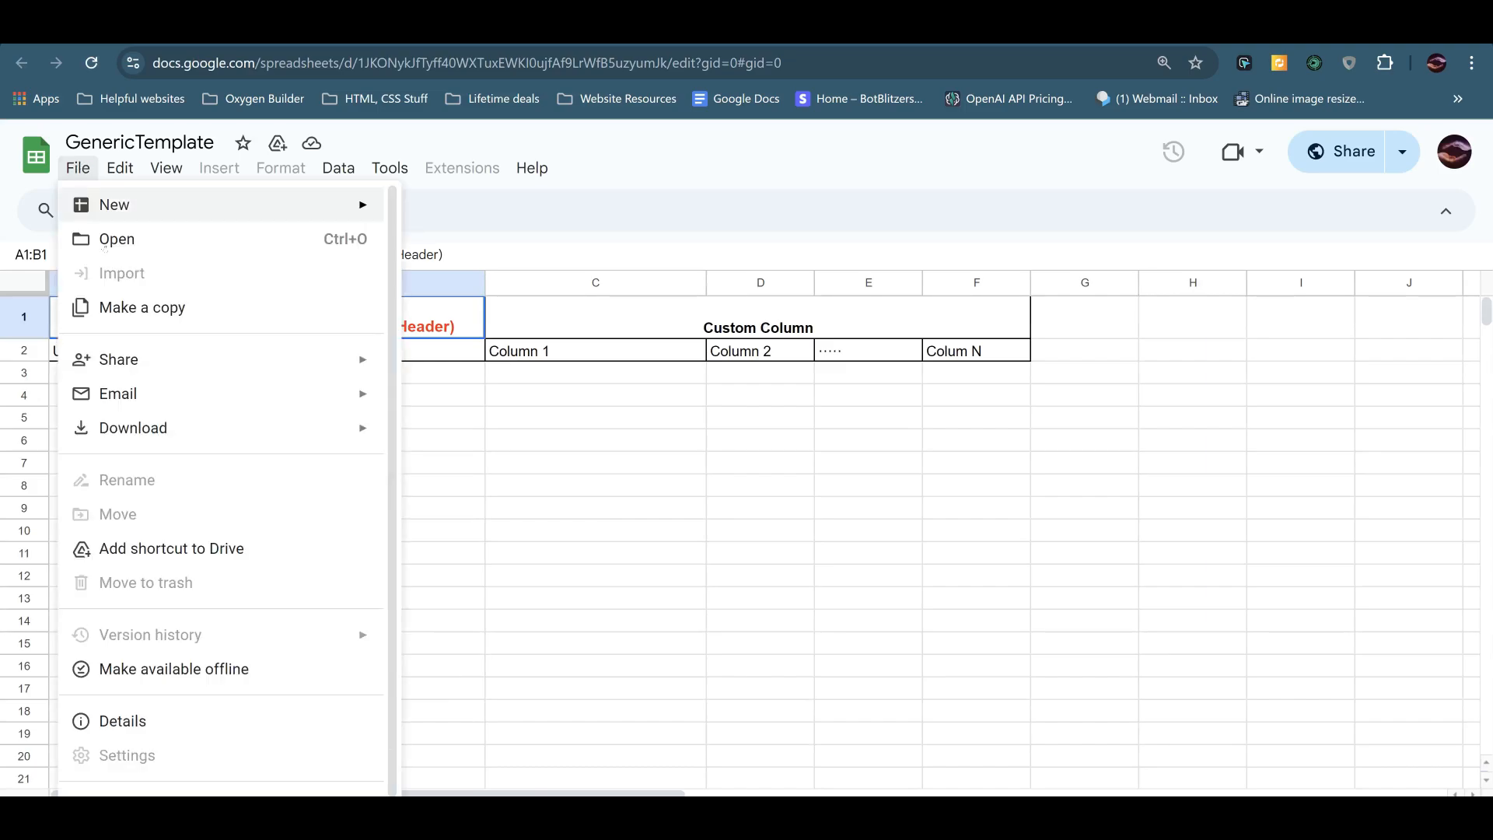
left_click(93, 306)
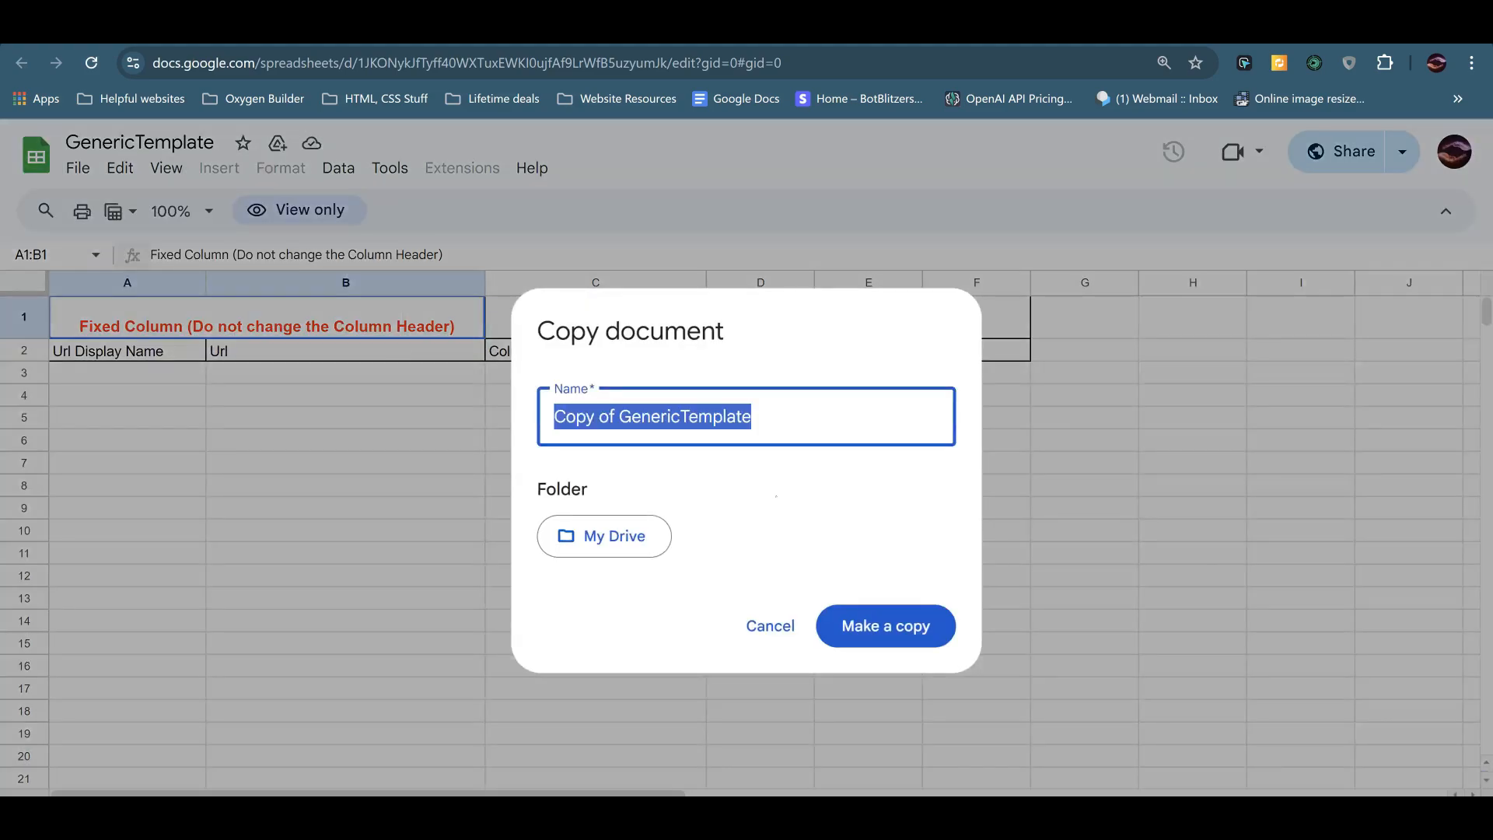
key("BackSpace")
type("BotB")
key("BackSpace")
key("BackSpace")
key("BackSpace")
key("BackSpace")
type("AI tools and Websites Template")
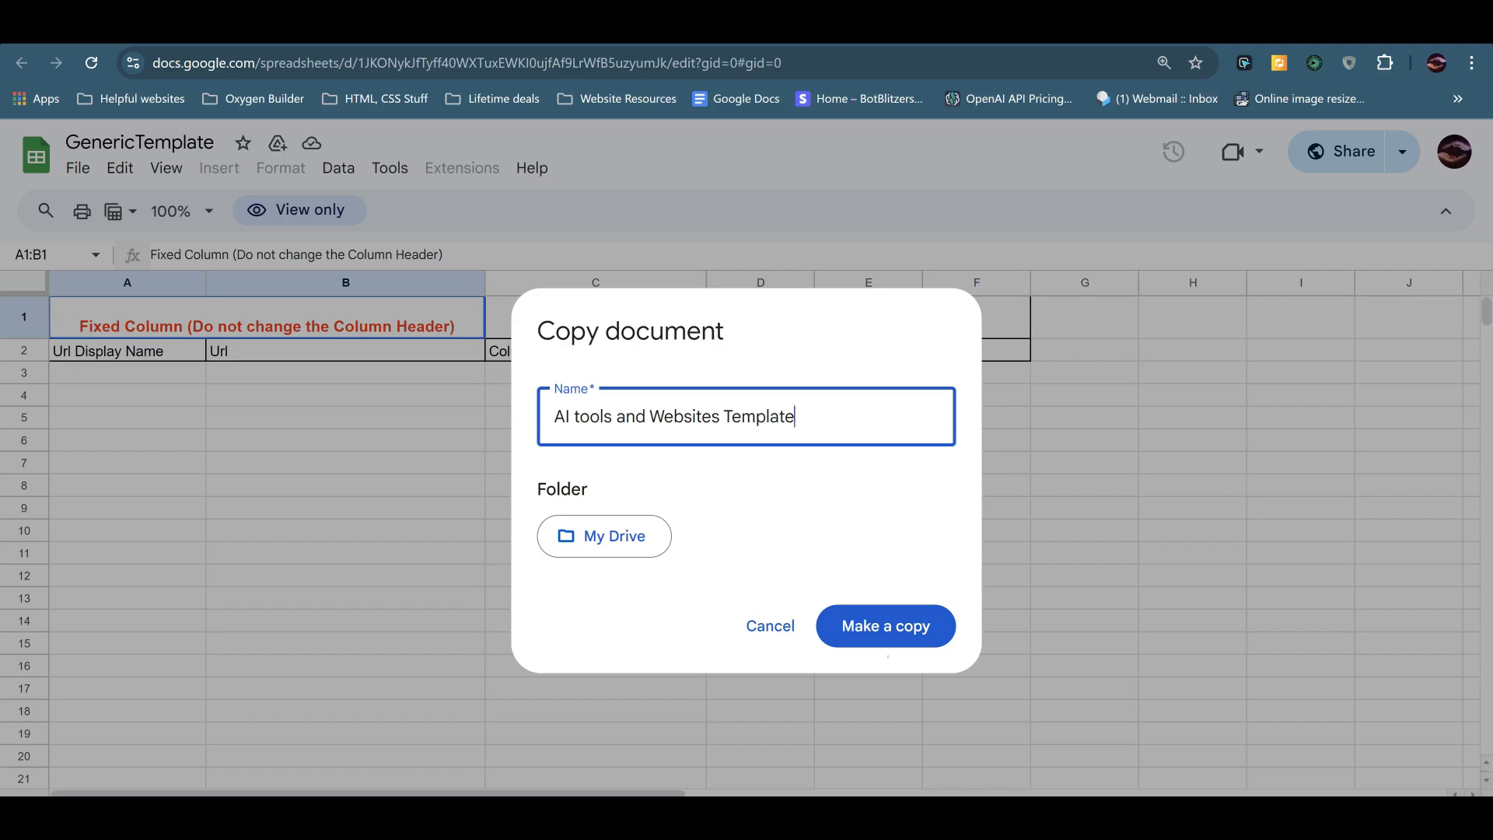
left_click(887, 631)
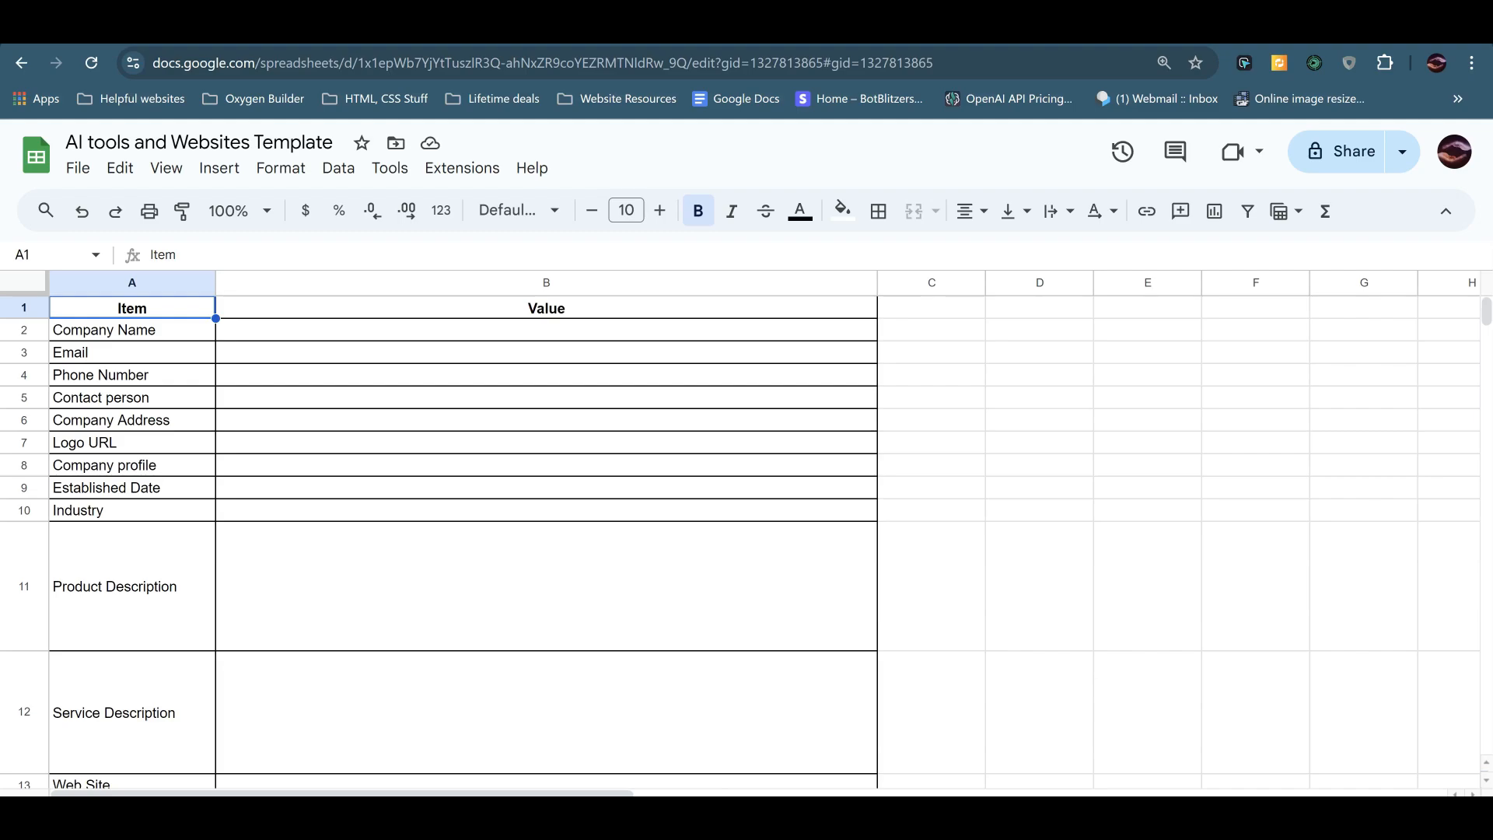
Delete the blank company information sheet and the filled-in company example sheet from the template copy.
right_click(204, 814)
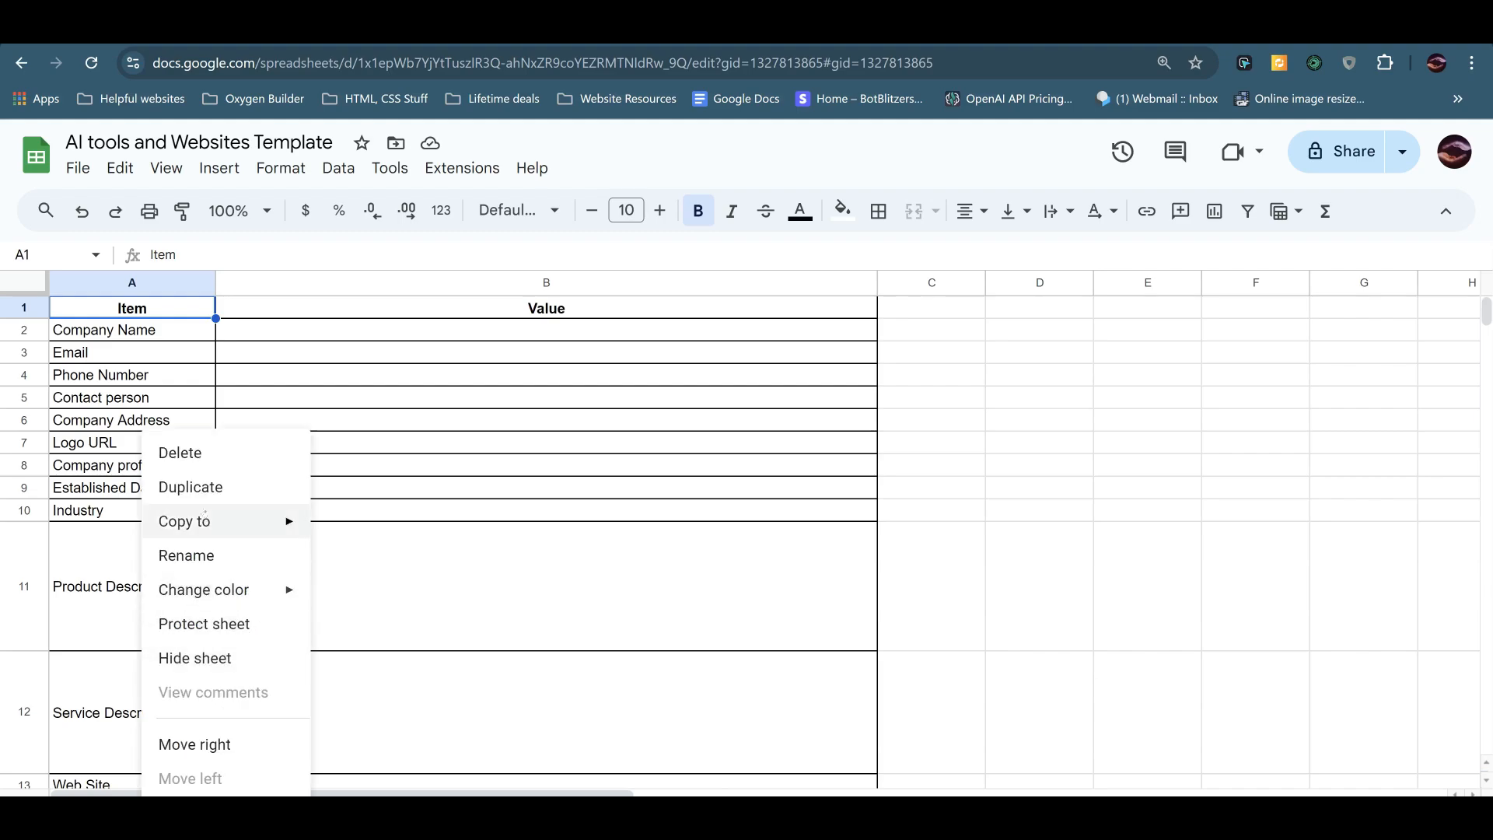
left_click(209, 453)
left_click(981, 527)
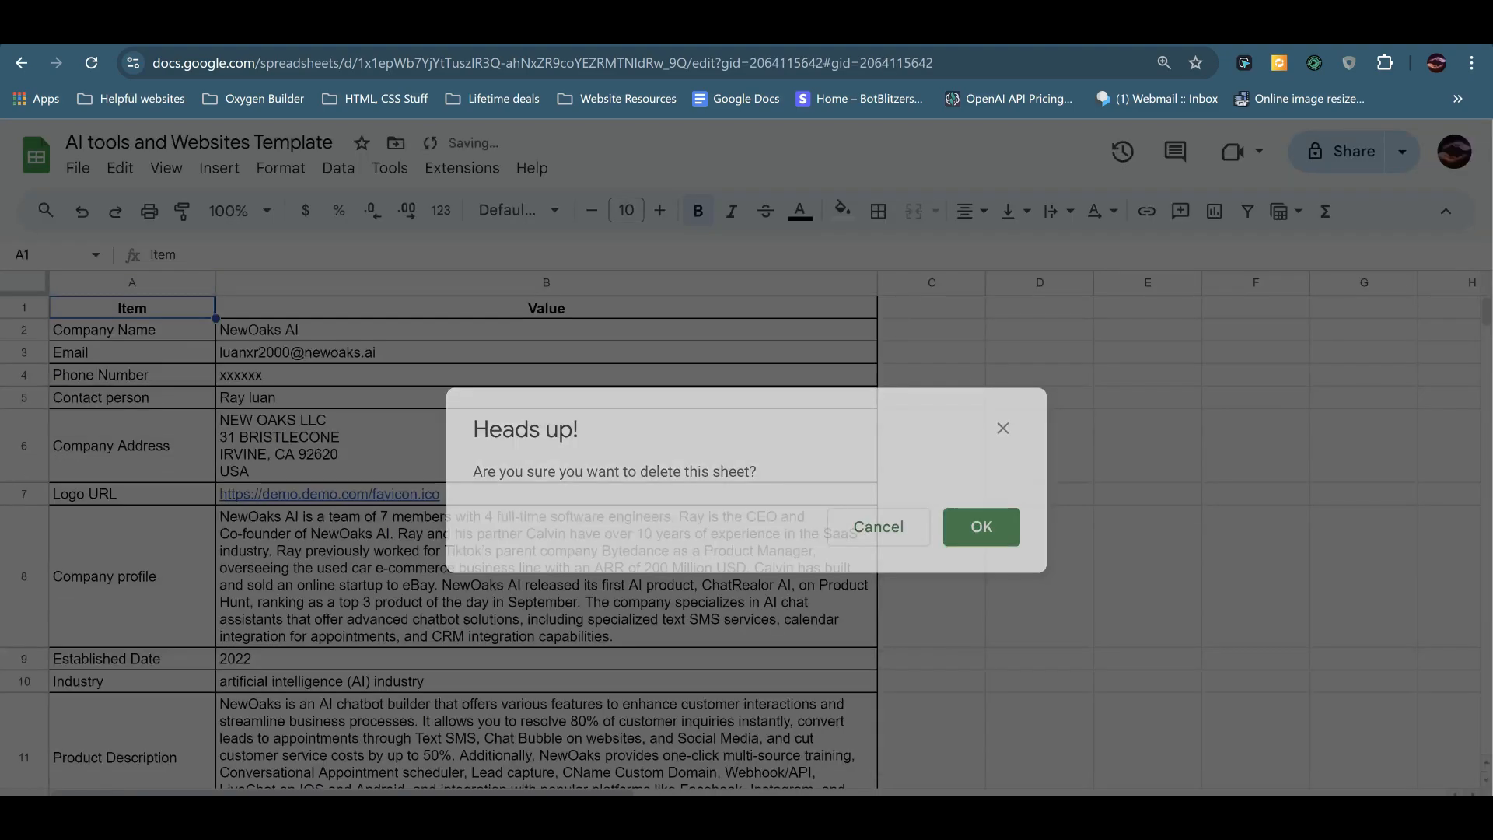
right_click(203, 814)
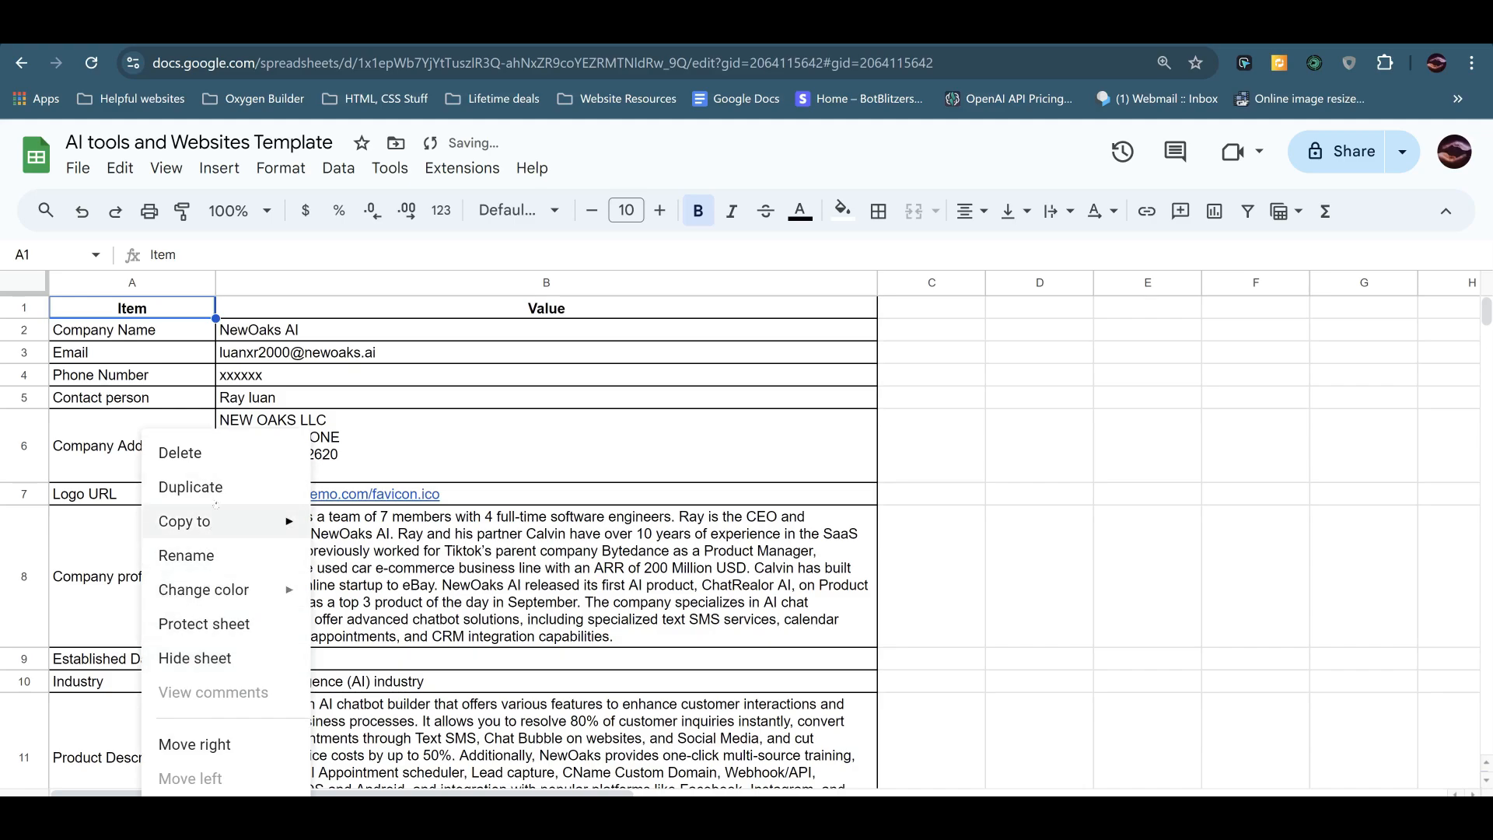
left_click(206, 452)
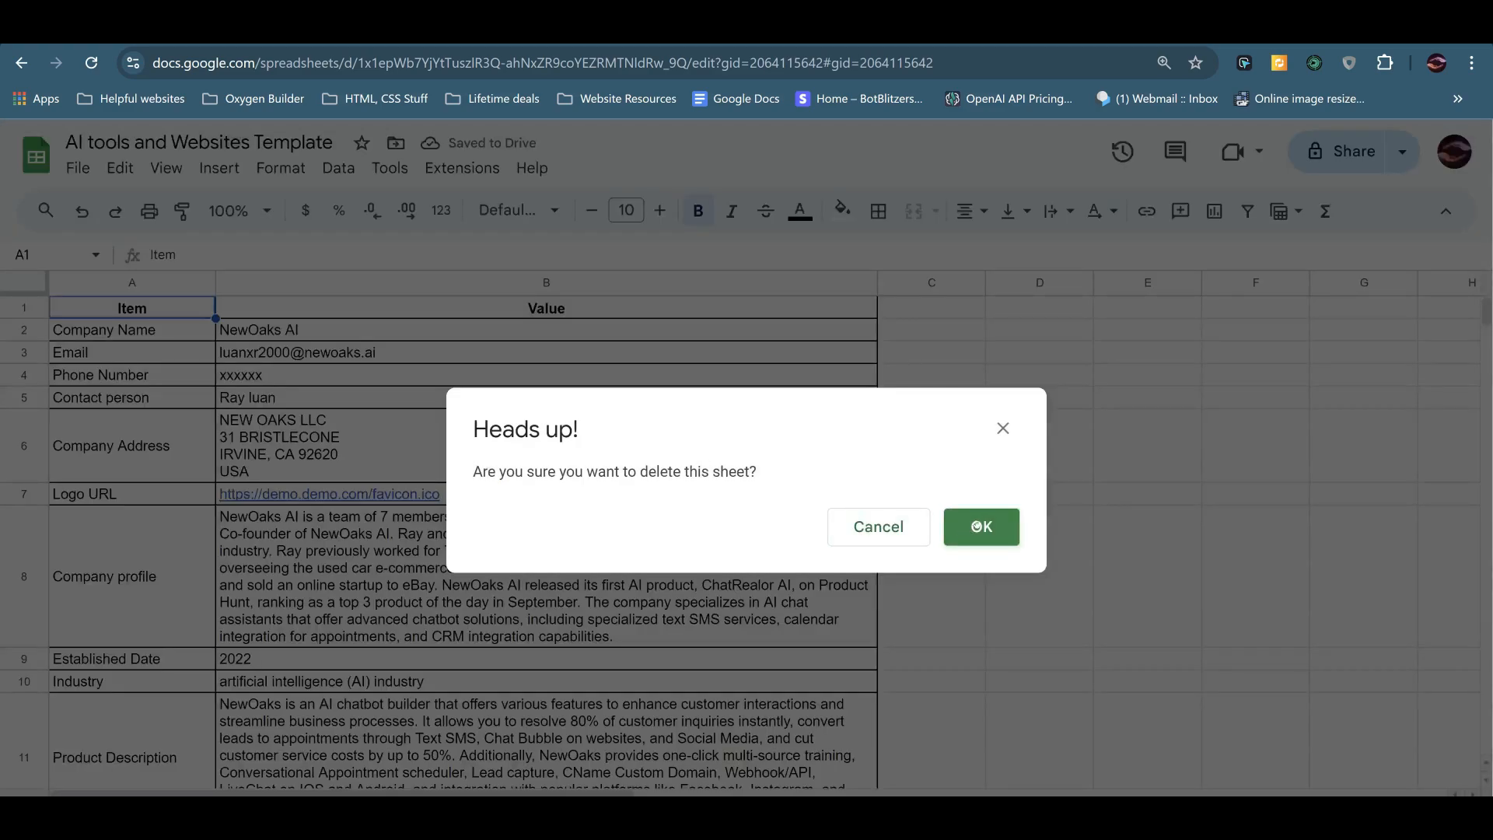
left_click(979, 527)
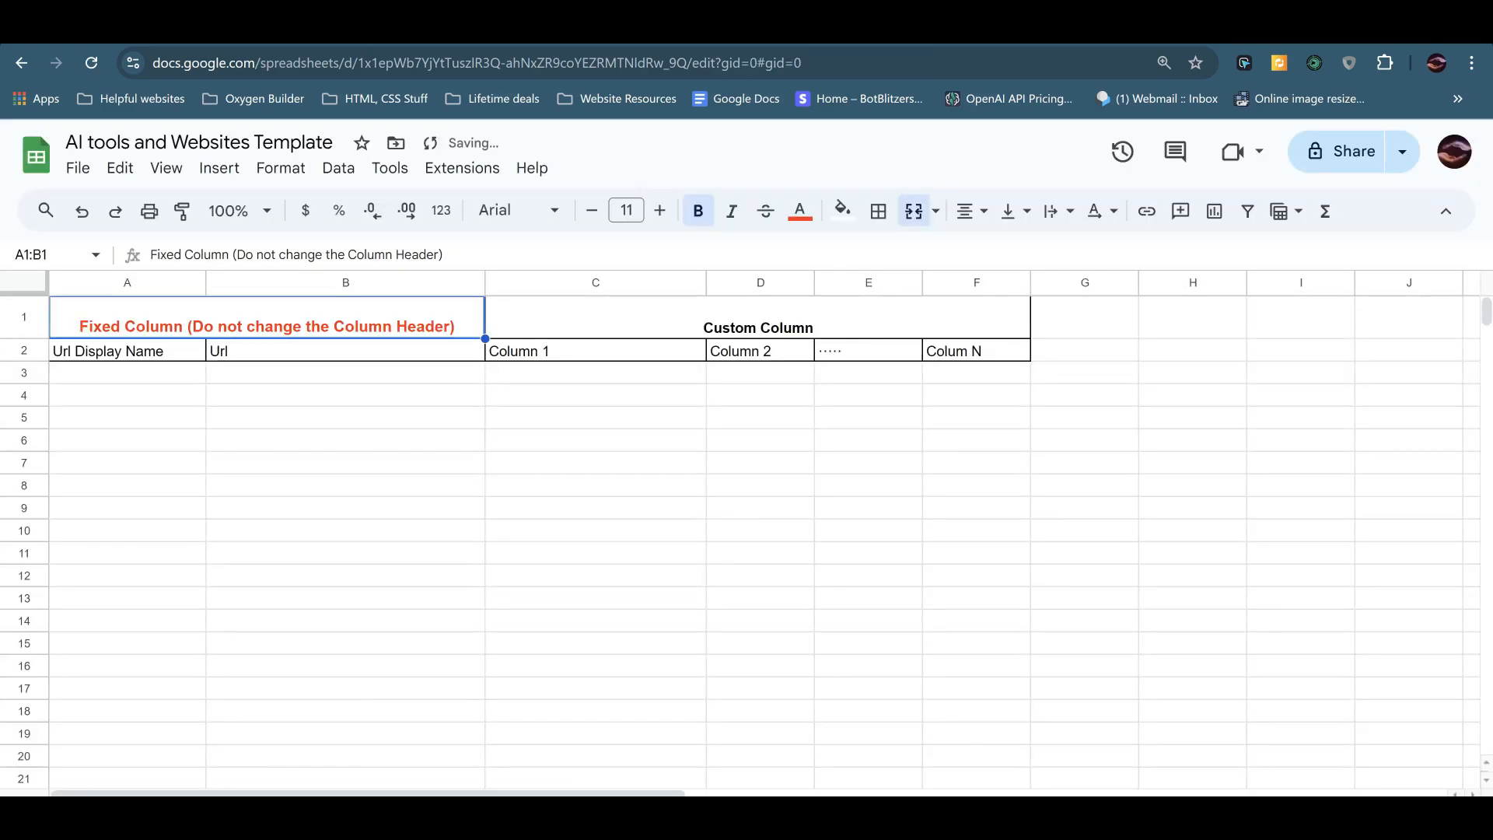
Delete the example sheet with the sample xiaomi phone entry, keeping the generic column template.
right_click(342, 811)
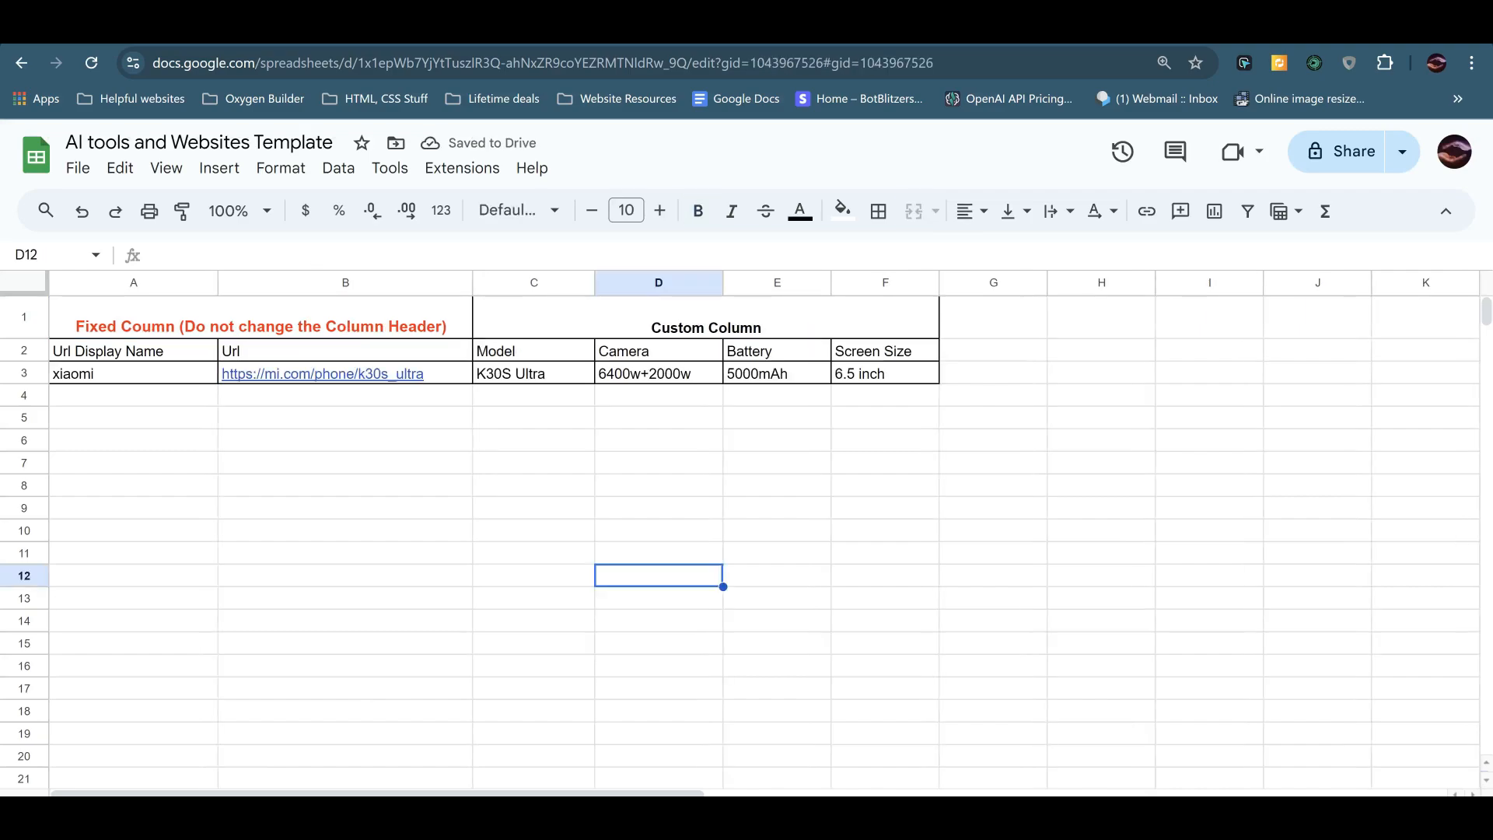
left_click(321, 452)
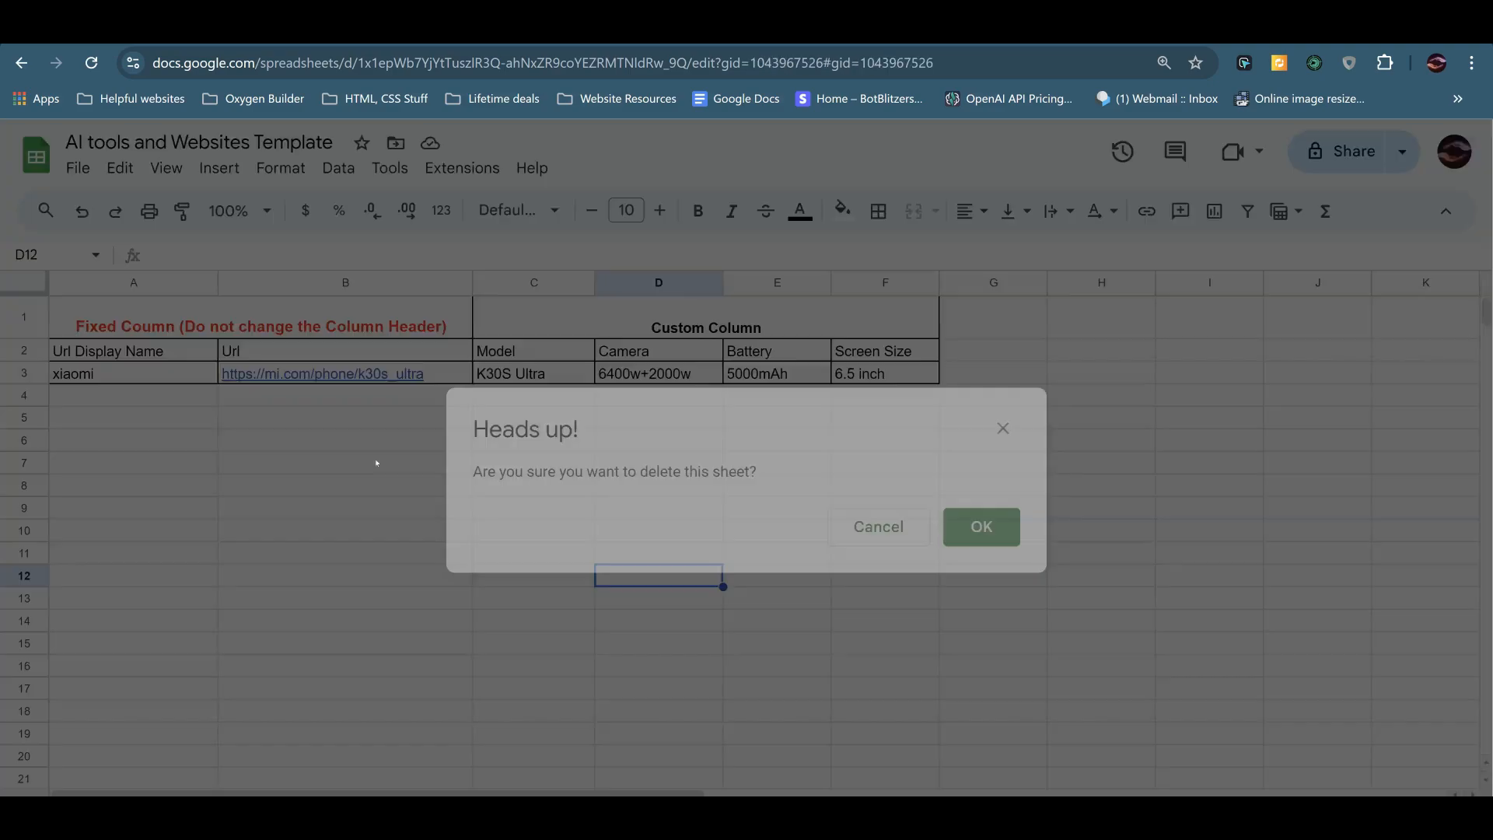
left_click(996, 521)
left_click(346, 418)
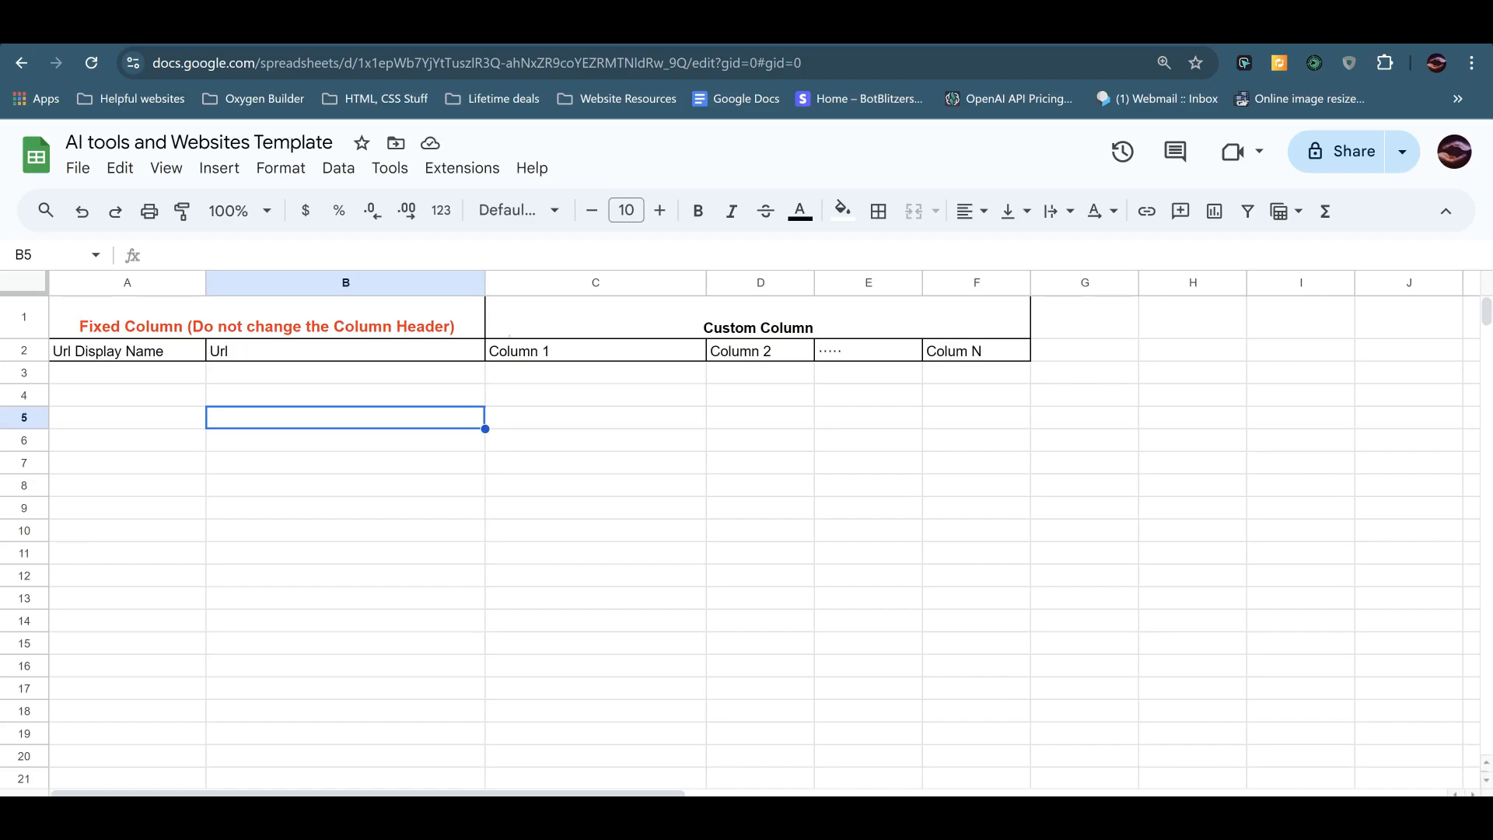
Examine the template's fixed and custom column headers and the area available for data.
left_click(797, 334)
key("shift+Left")
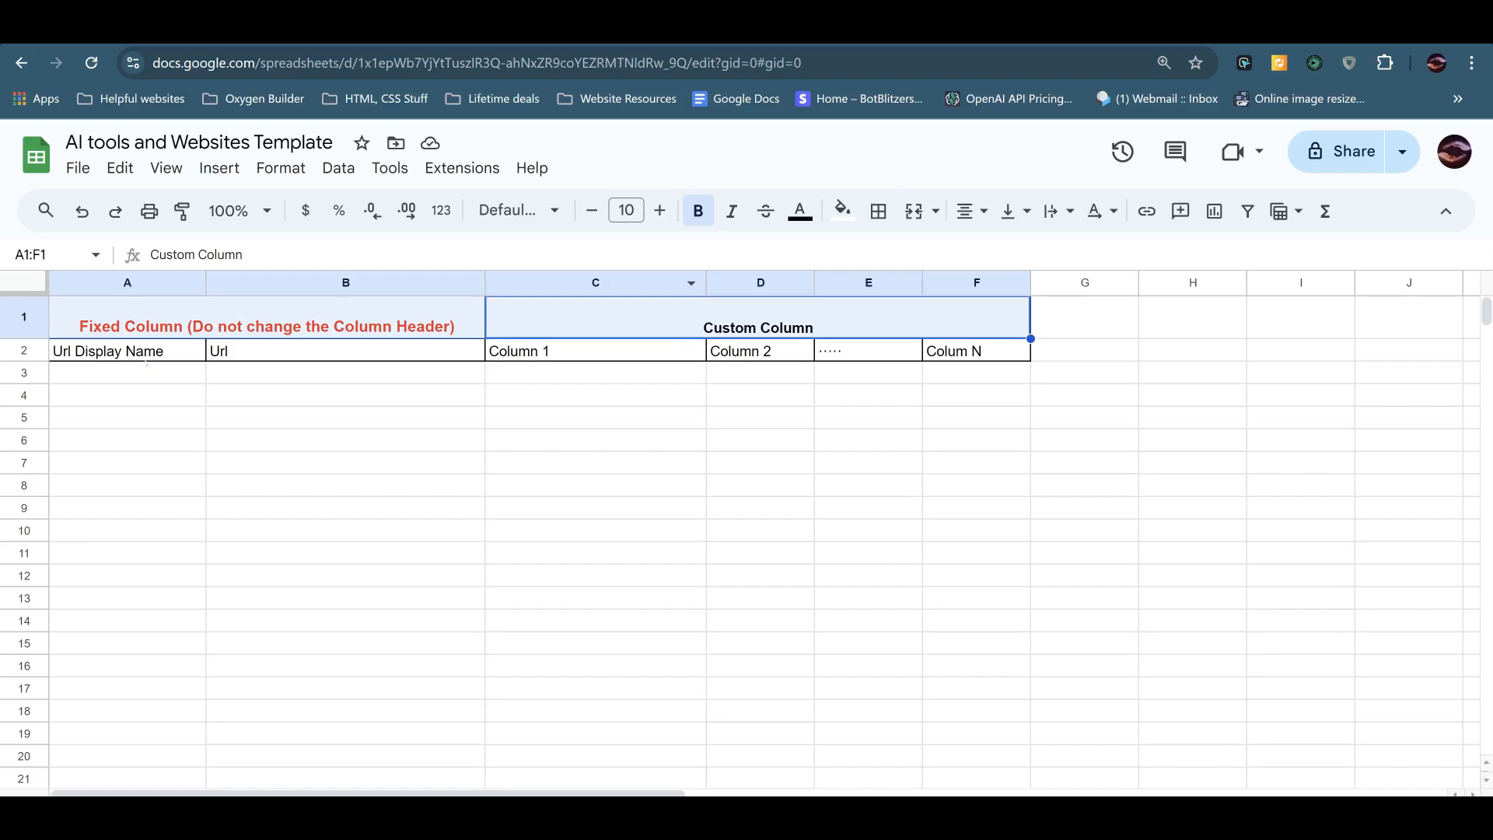
left_click_drag(86, 352, 1411, 622)
left_click(596, 418)
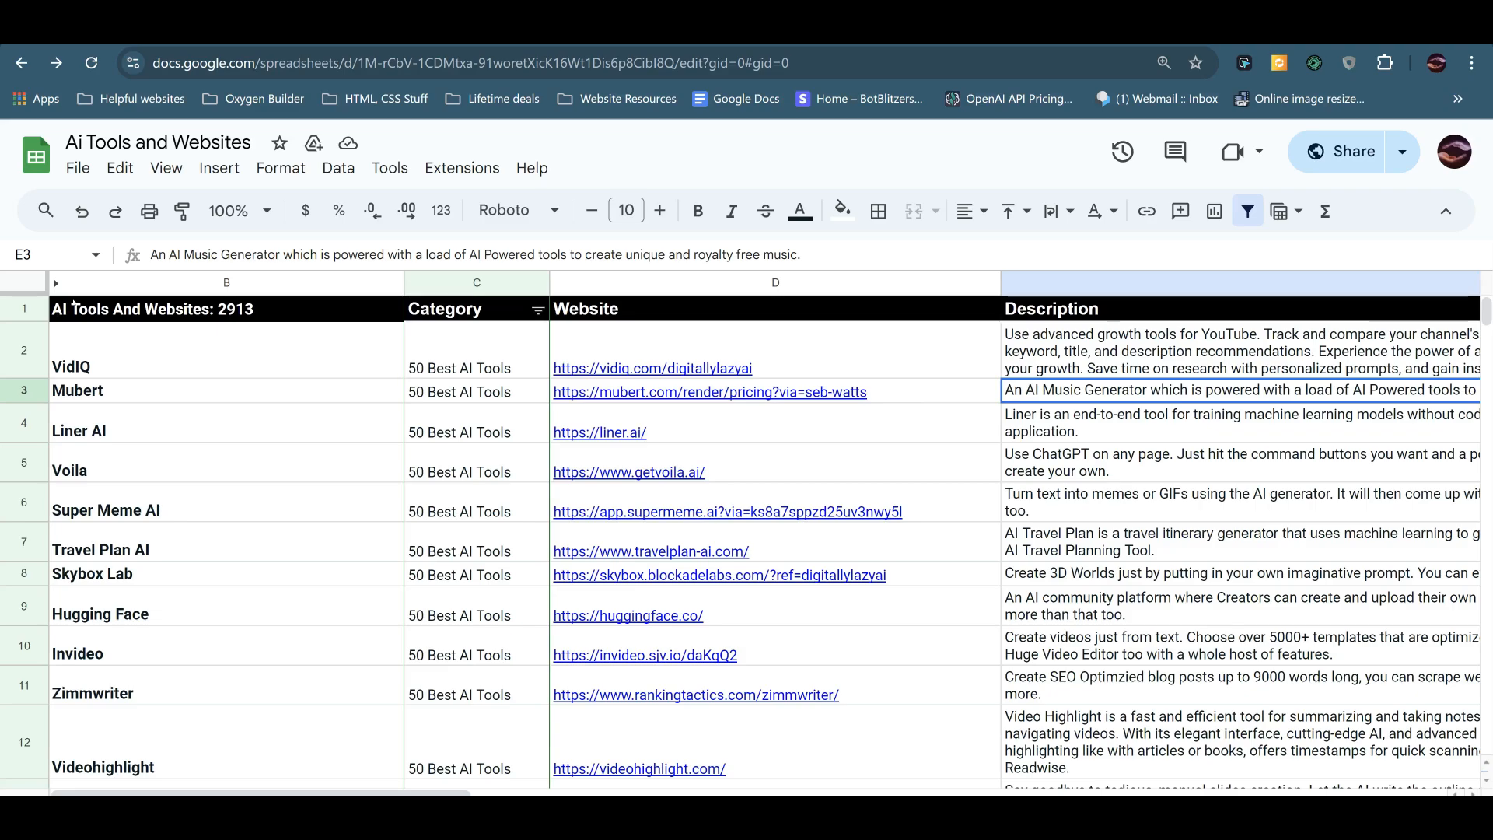
Switch to the Ai Tools and Websites spreadsheet and copy the entire sheet.
left_click_drag(74, 307, 777, 739)
left_click(231, 422)
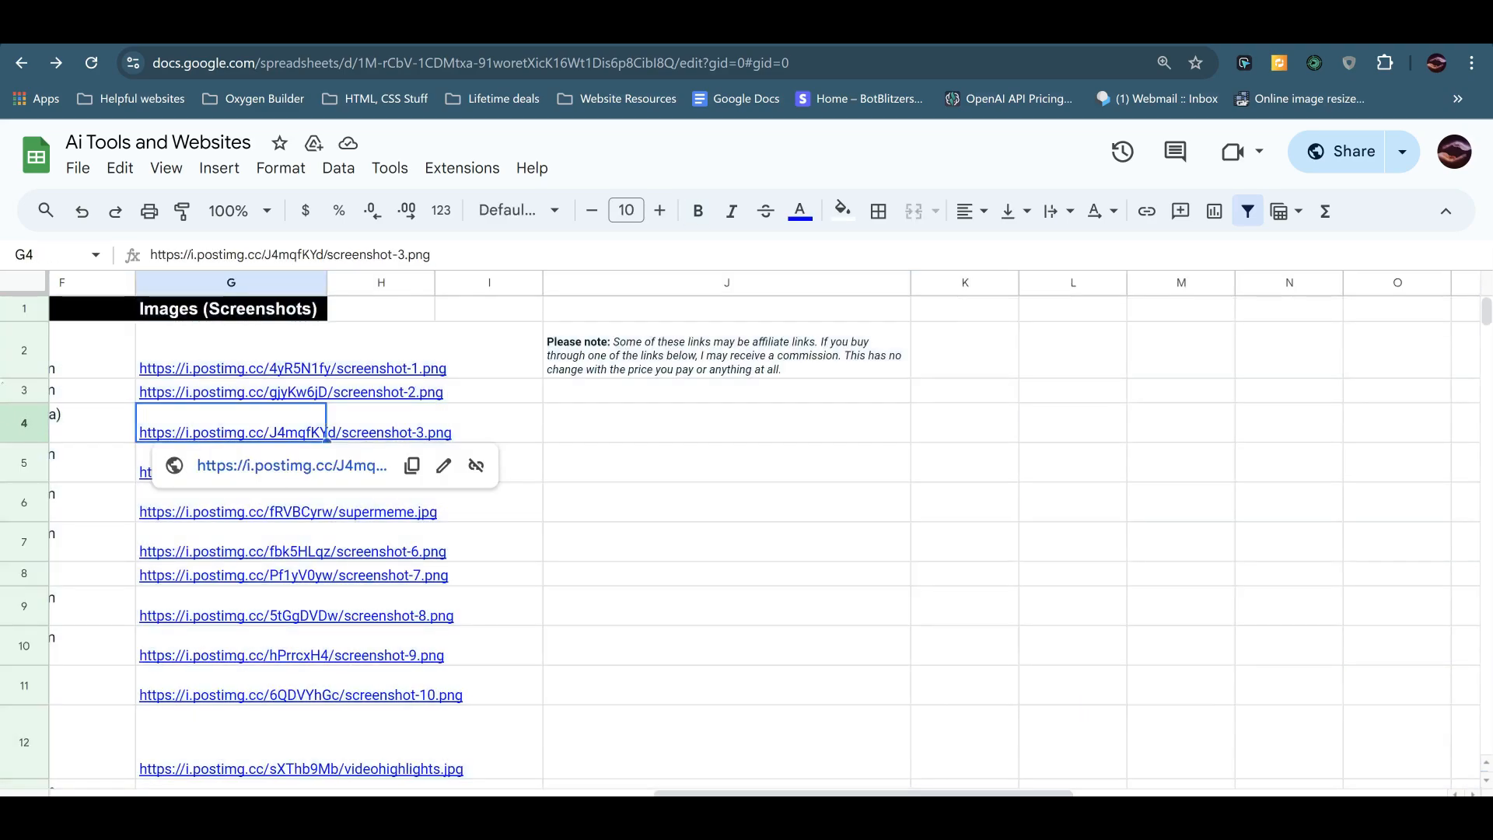
key("ctrl+a")
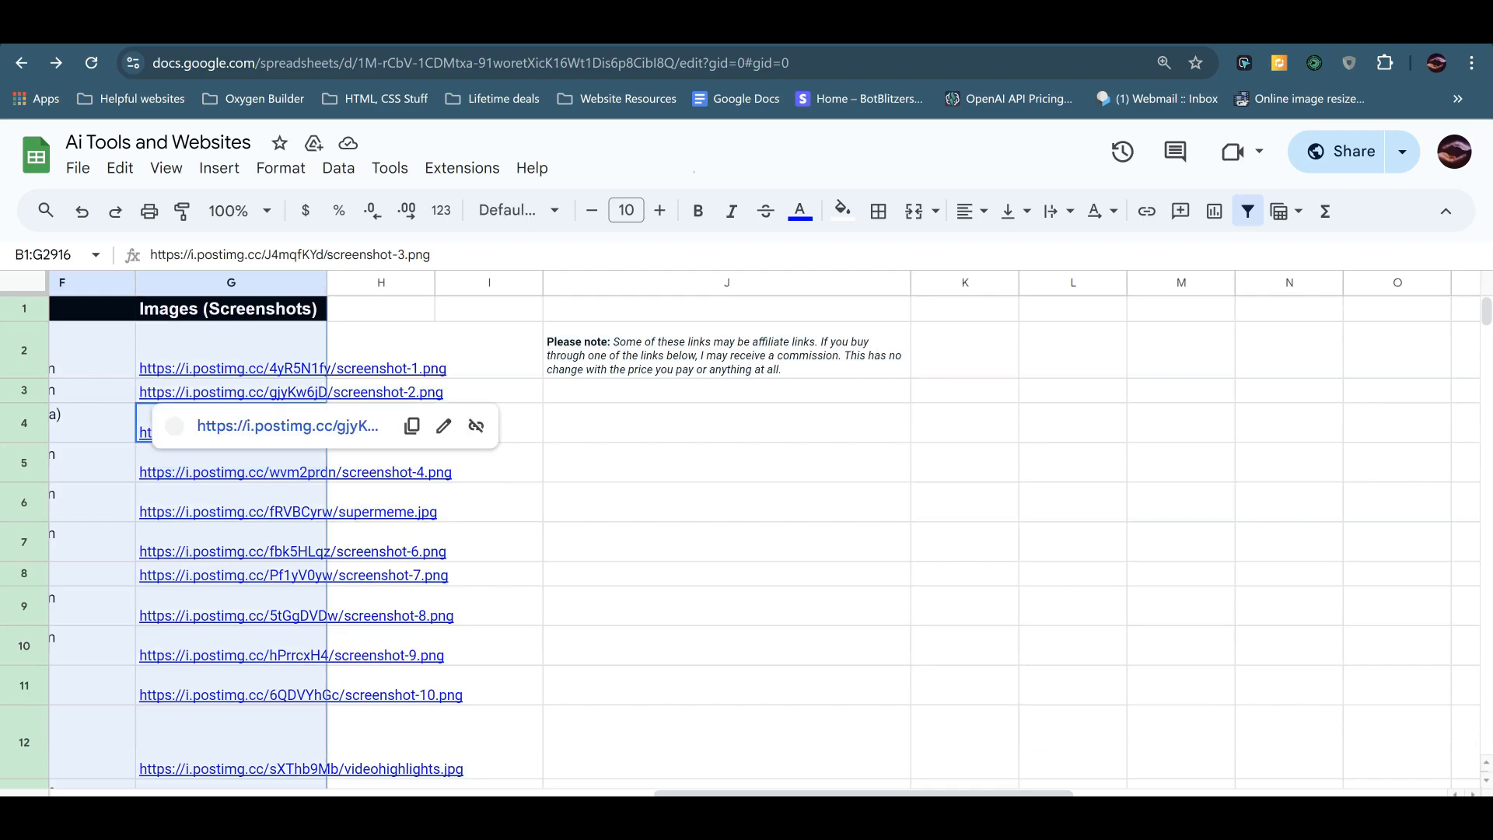
key("ctrl+c")
left_click(629, 465)
key("ctrl+a")
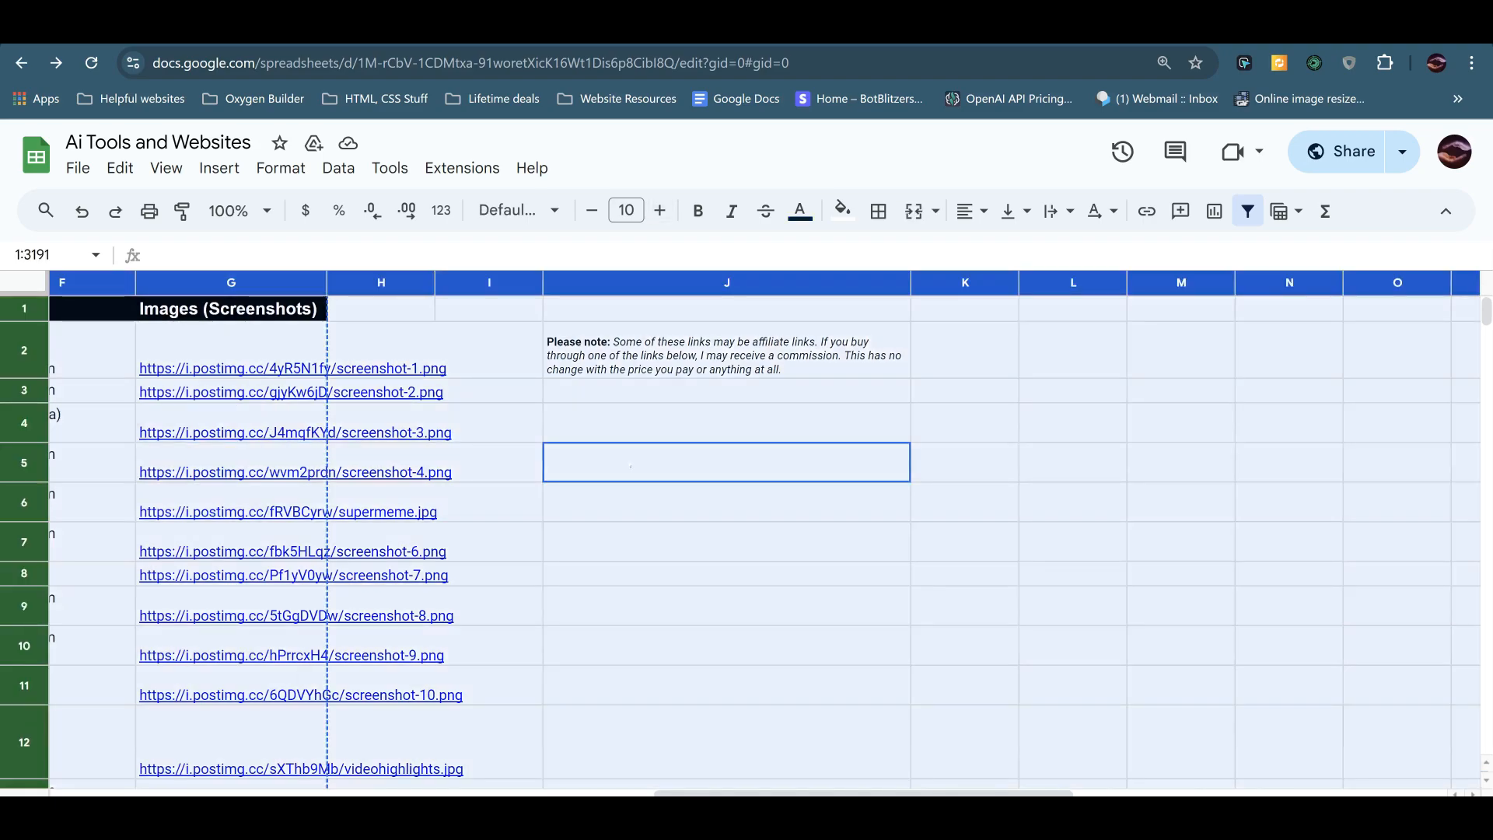
key("ctrl+c")
Switch back to the AI tools and Websites Template spreadsheet and paste the copied data starting at cell A2.
key("ctrl+Tab")
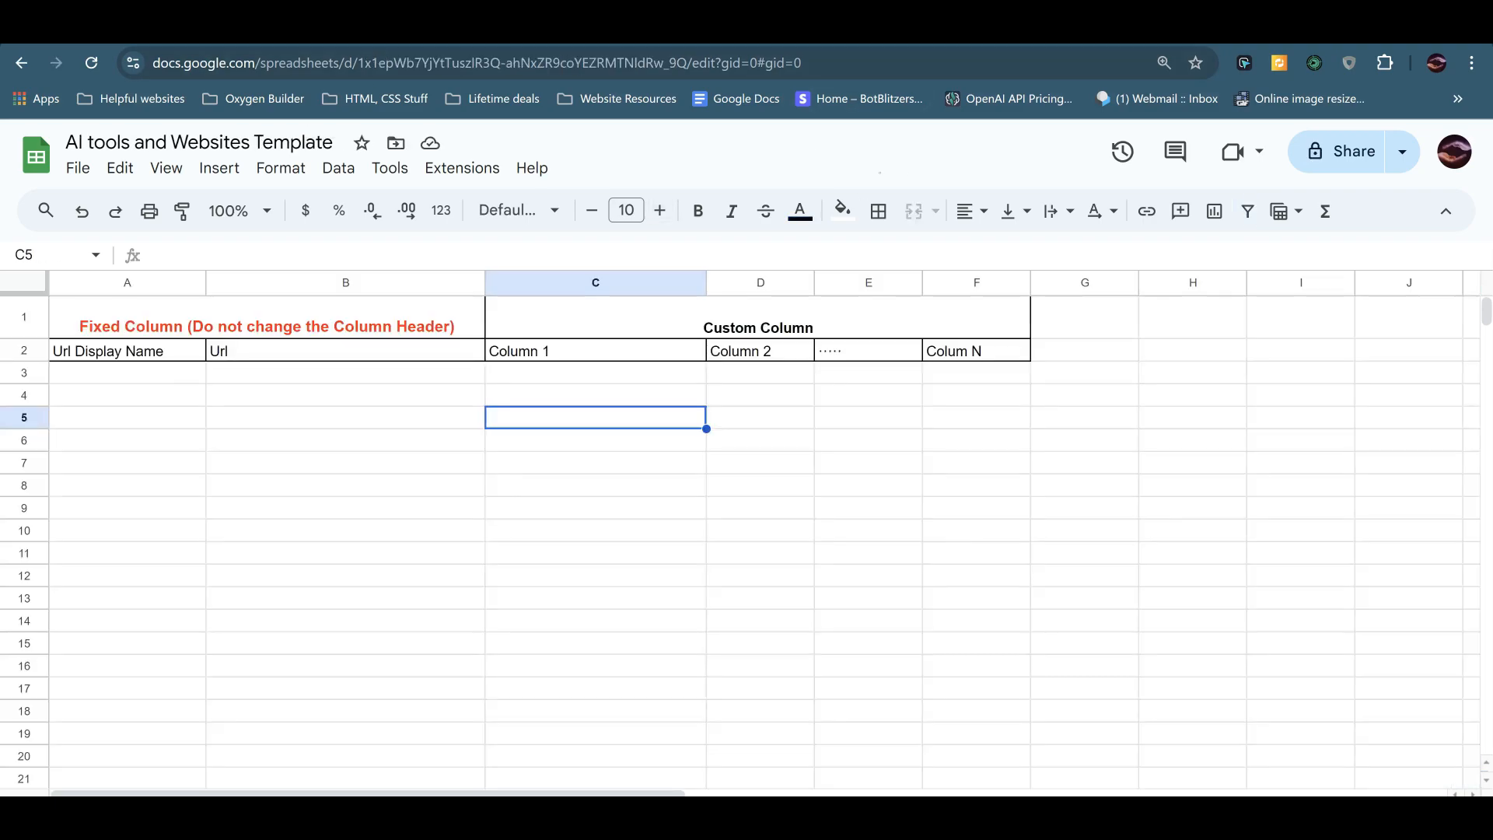
left_click(110, 377)
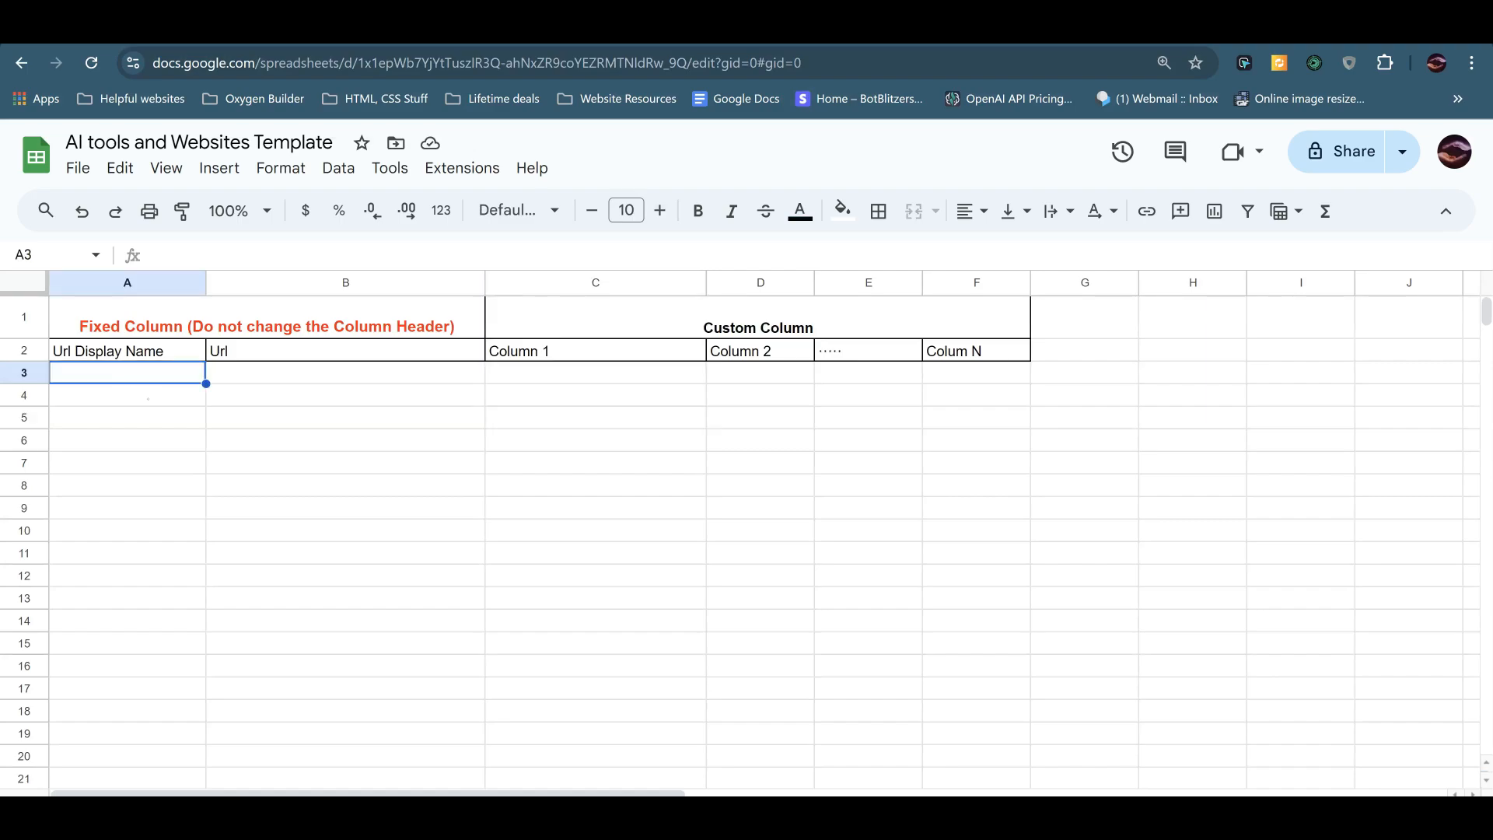
left_click(137, 351)
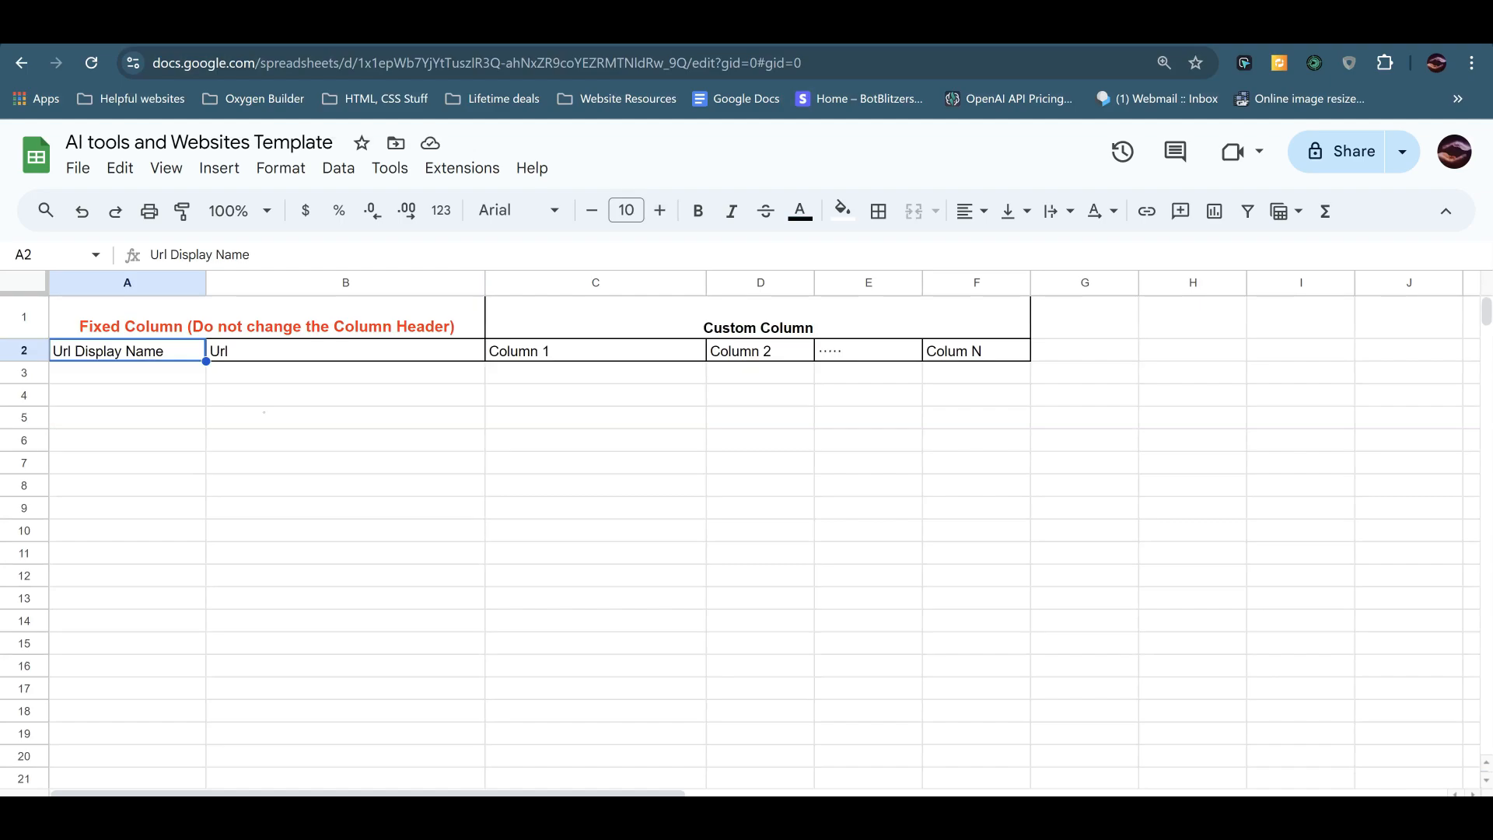
key("ctrl+v")
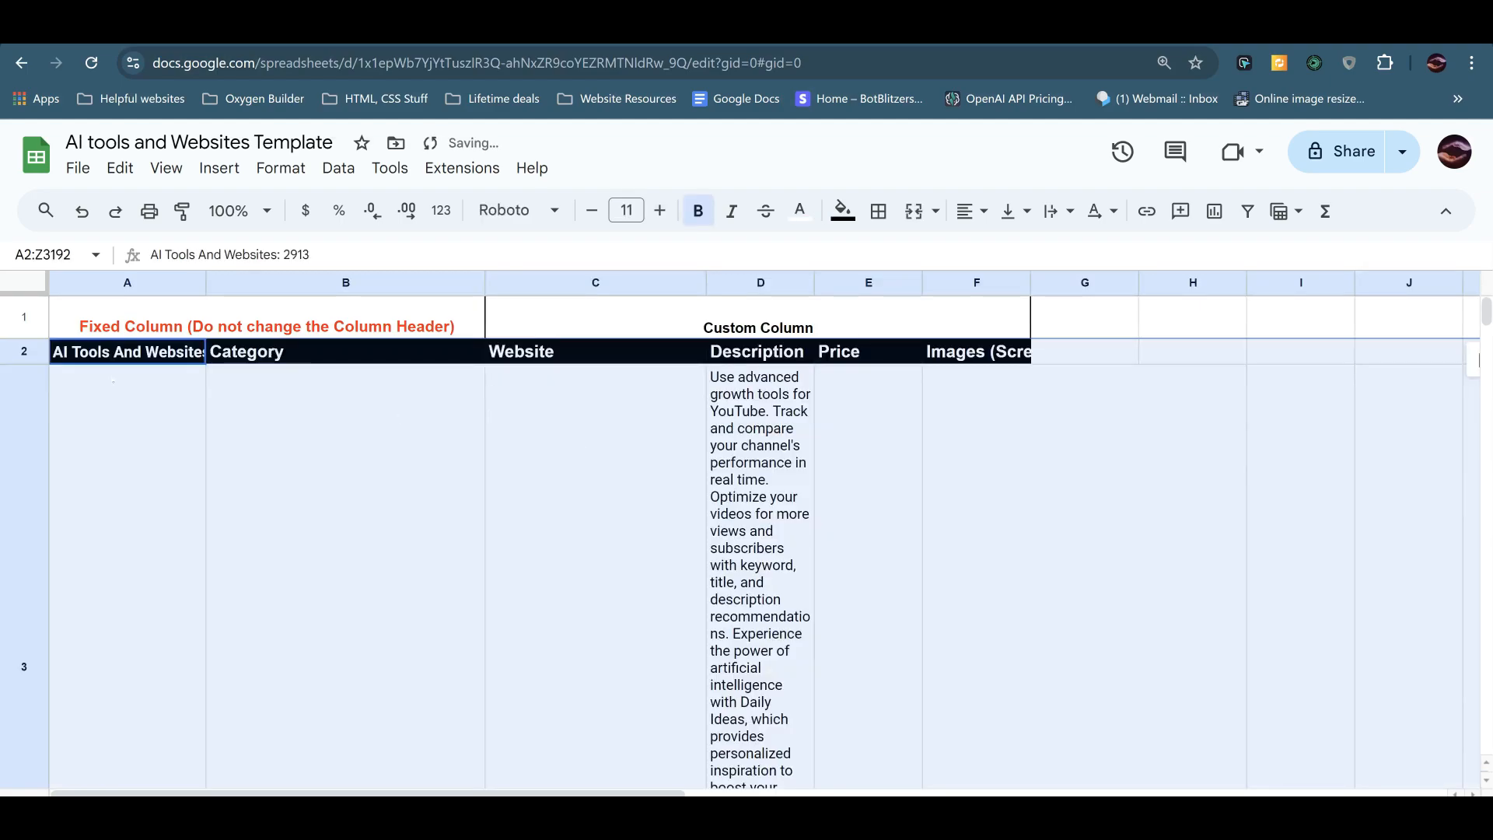
left_click(290, 449)
scroll(329, 474, "down", 5)
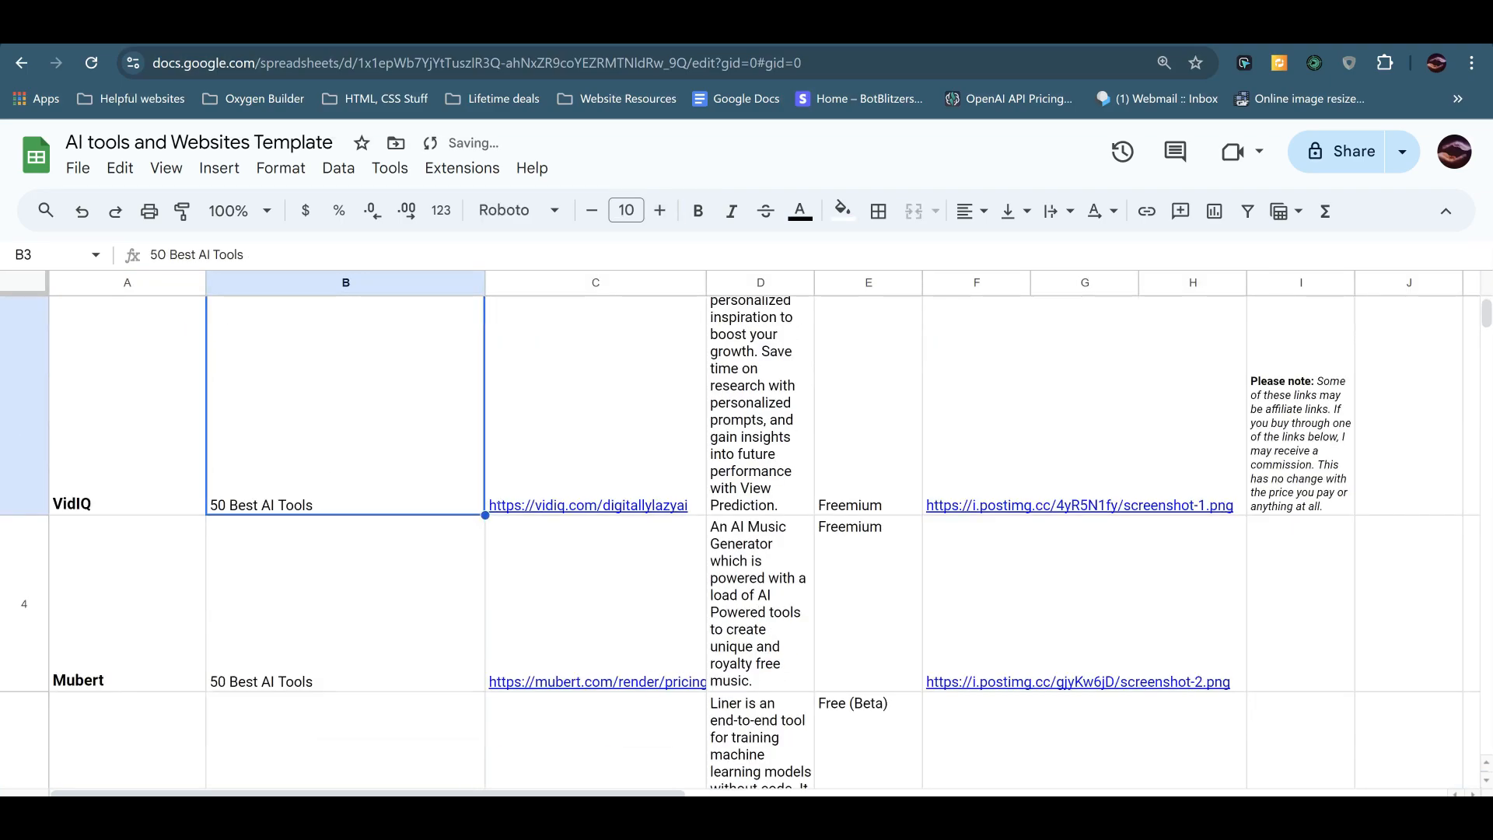
Check the pasted AI tools data across the fixed and custom columns, from the tool names to Images (Screenshots).
scroll(545, 700, "up", 3)
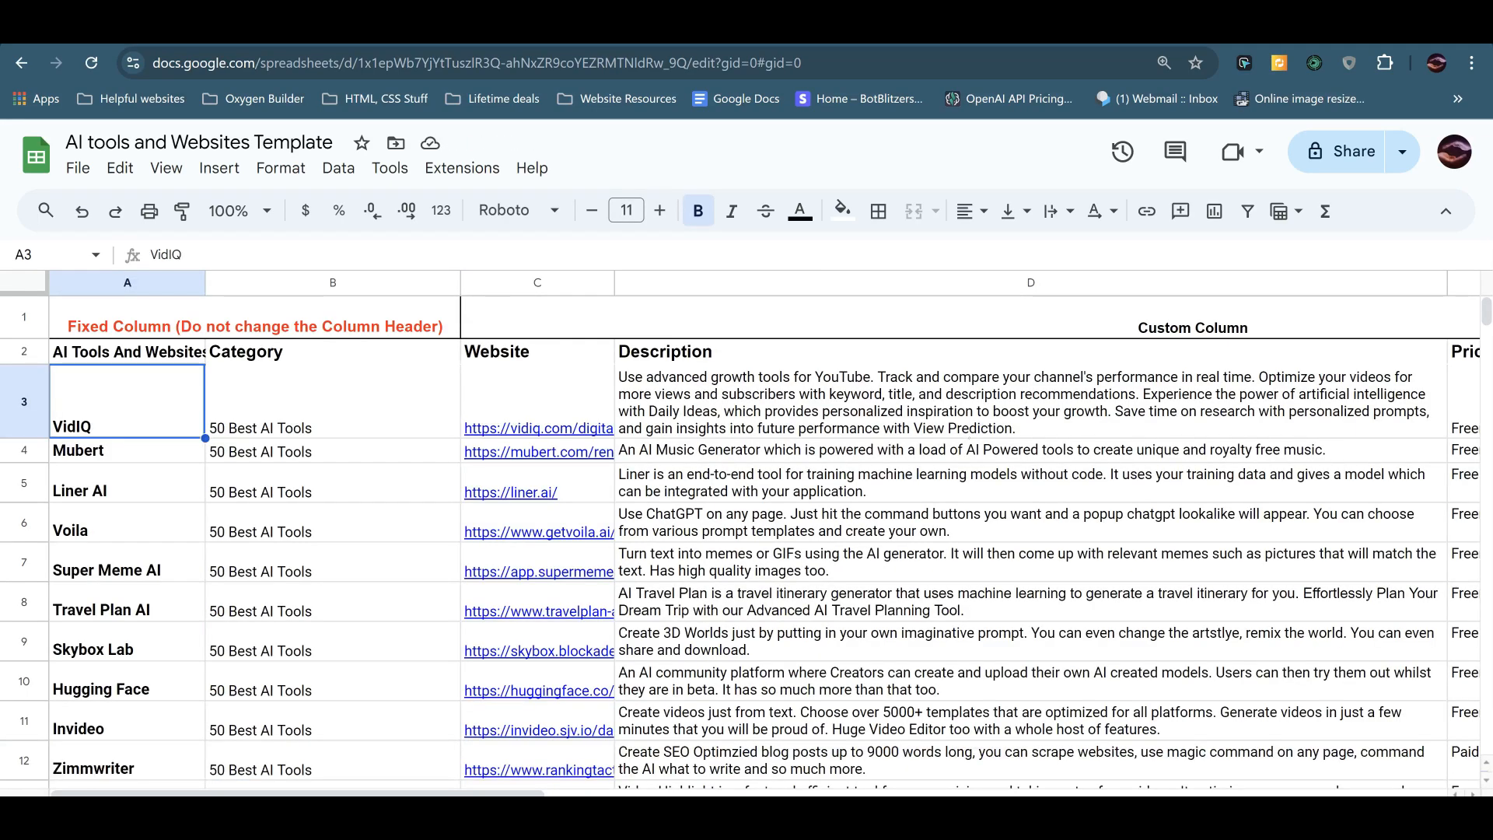
key("Right")
key("Right")
key("Right")
key("Right")
key("Right")
key("Right")
key("Right")
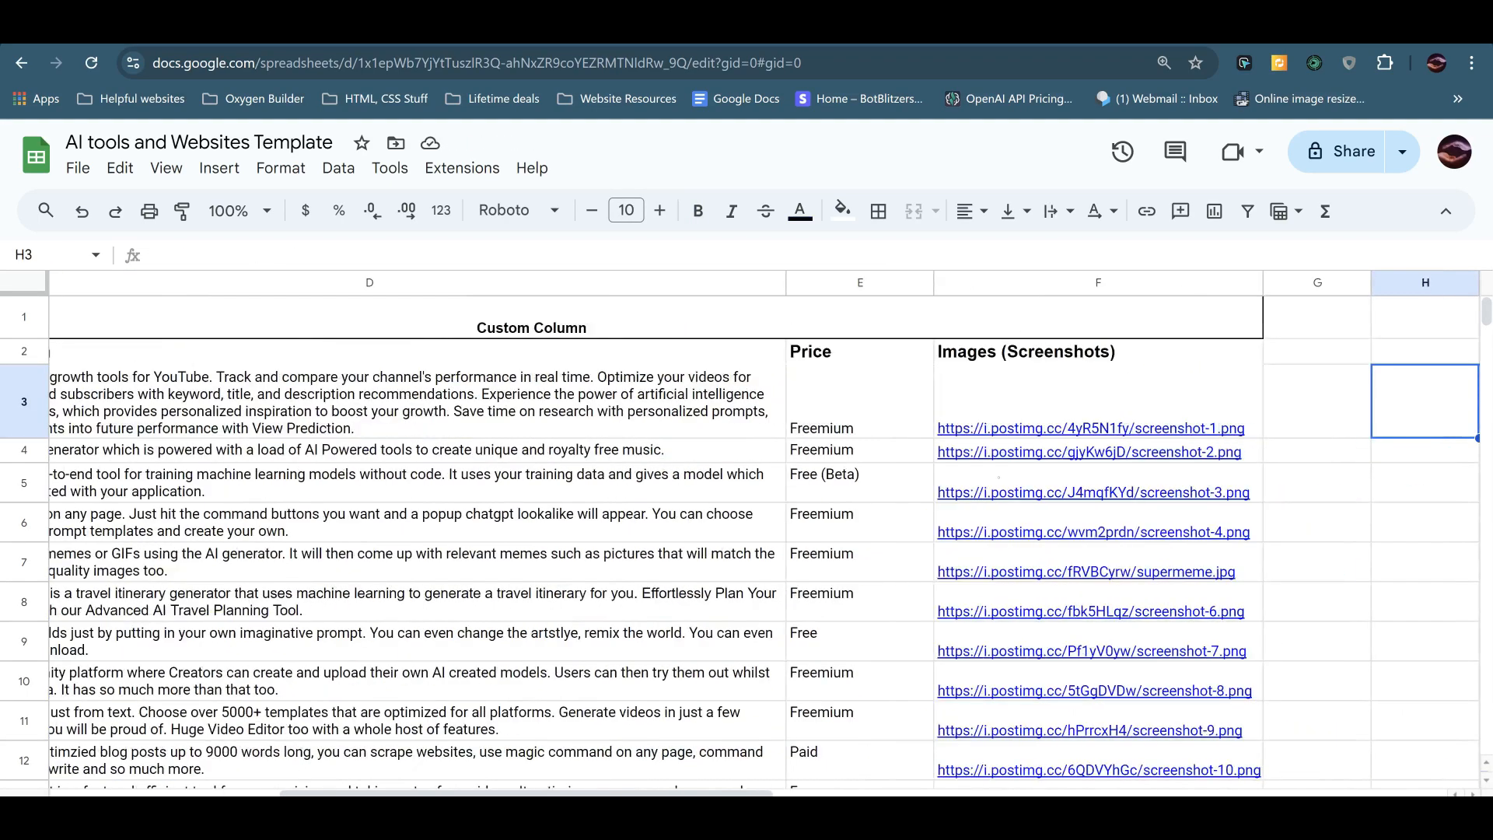
key("Left")
key("Left")
key("Left")
key("Left")
key("Left")
key("Left")
key("Left")
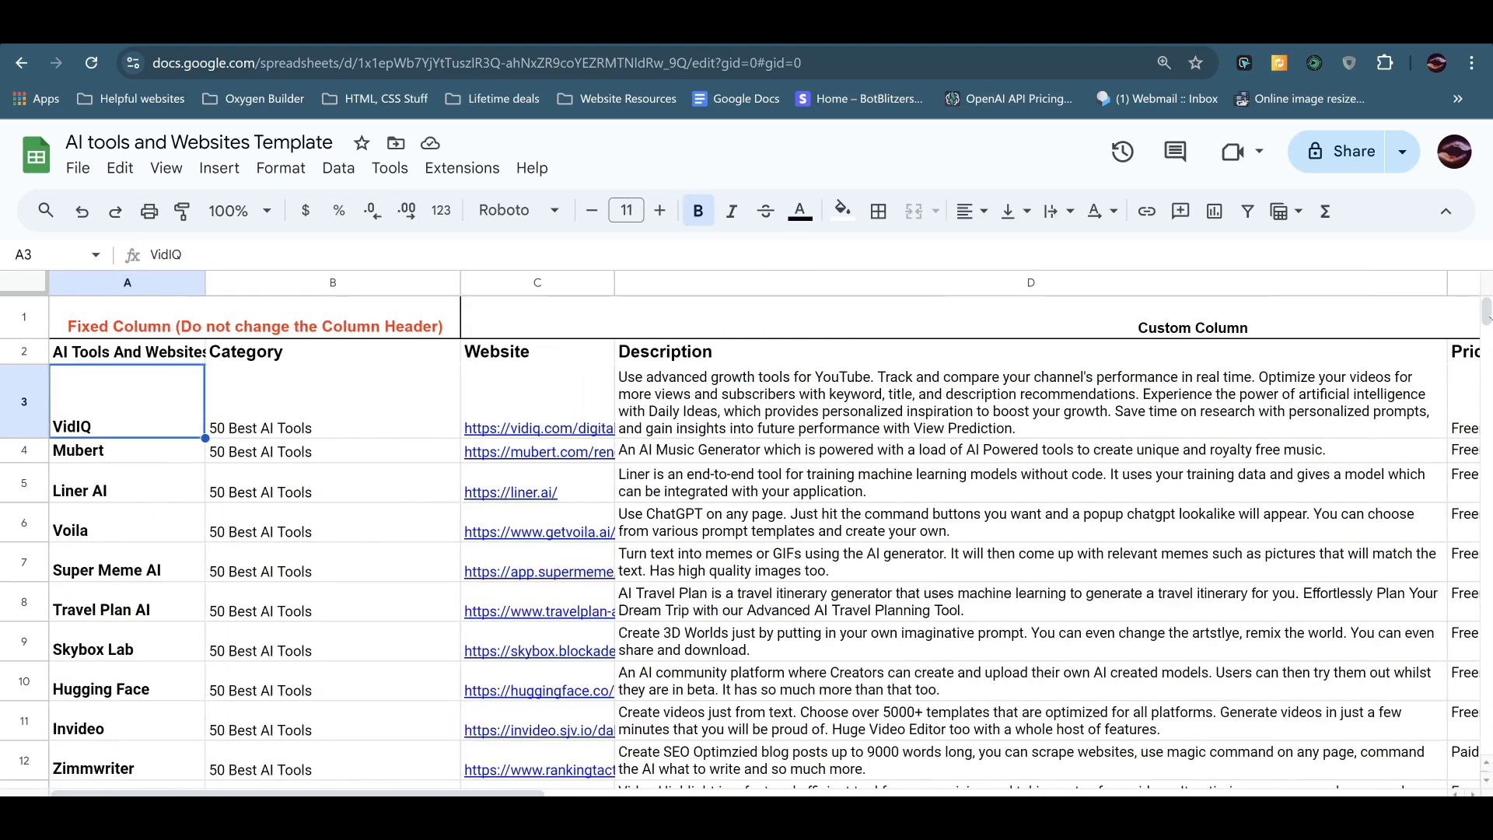
left_click_drag(1487, 317, 1487, 220)
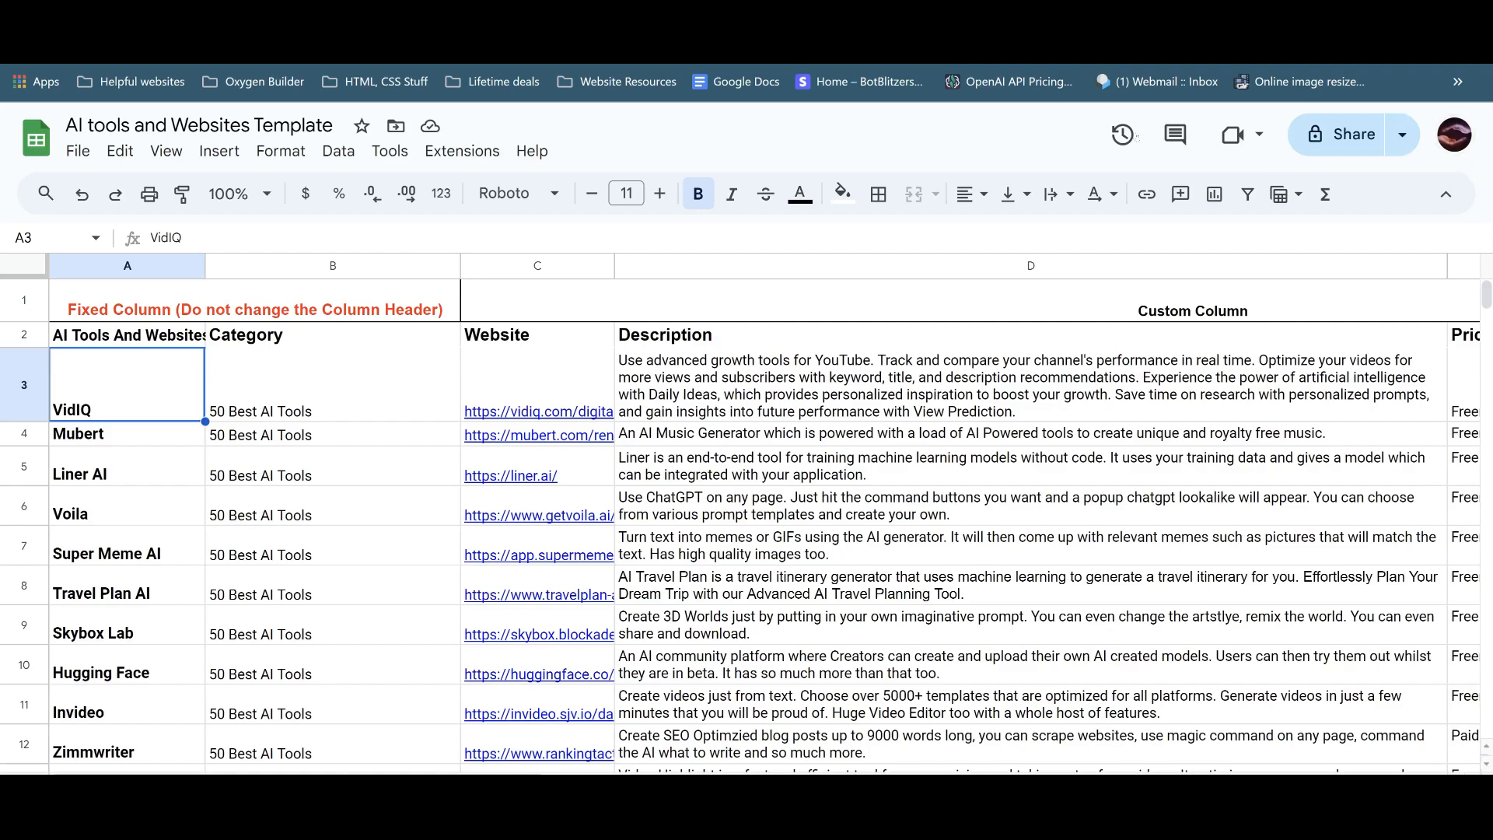
Set the spreadsheet's general access to Anyone with the link and copy its sharing link.
left_click(1339, 133)
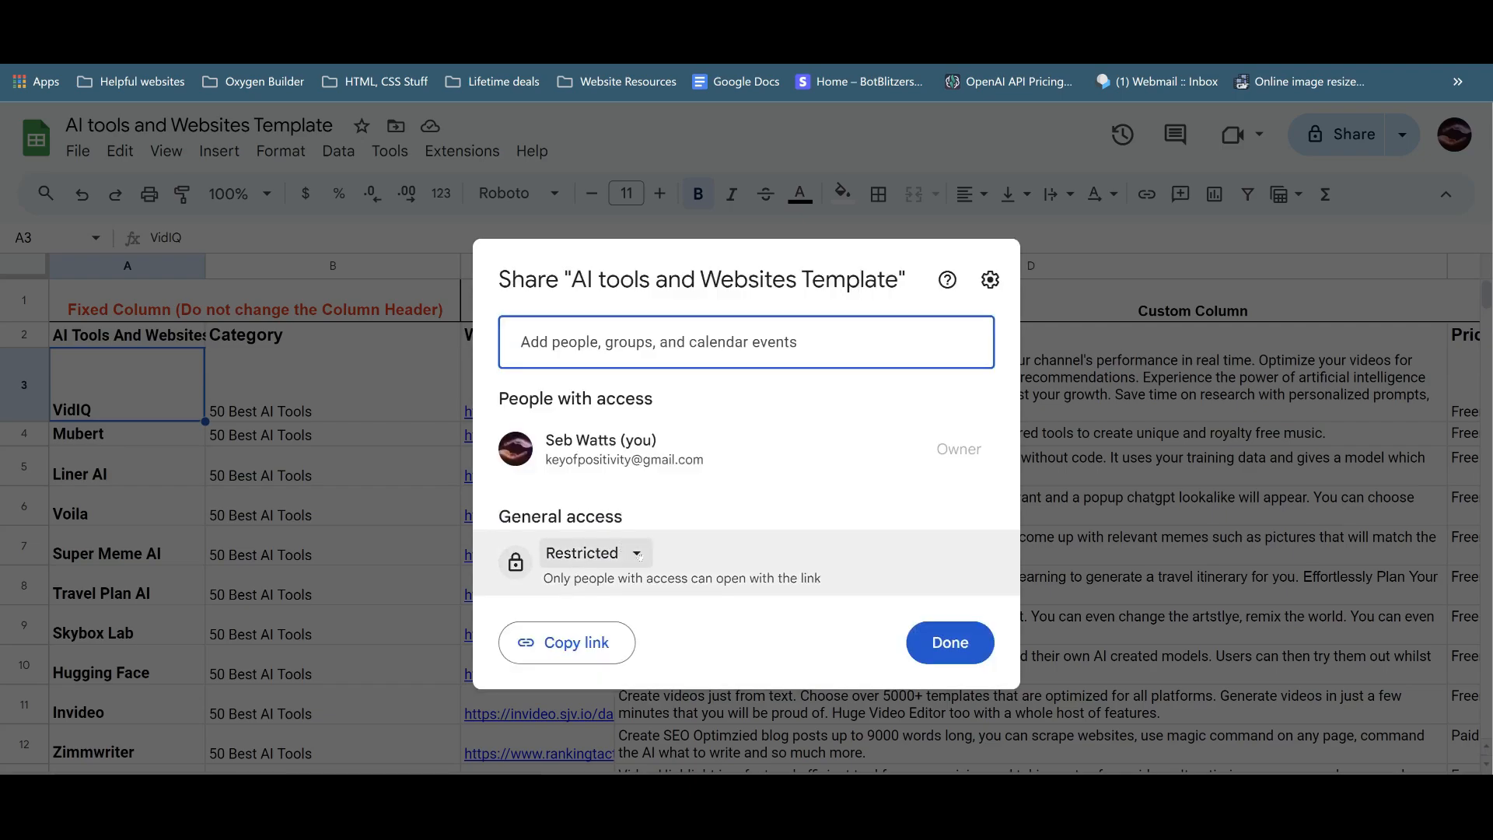
left_click(574, 555)
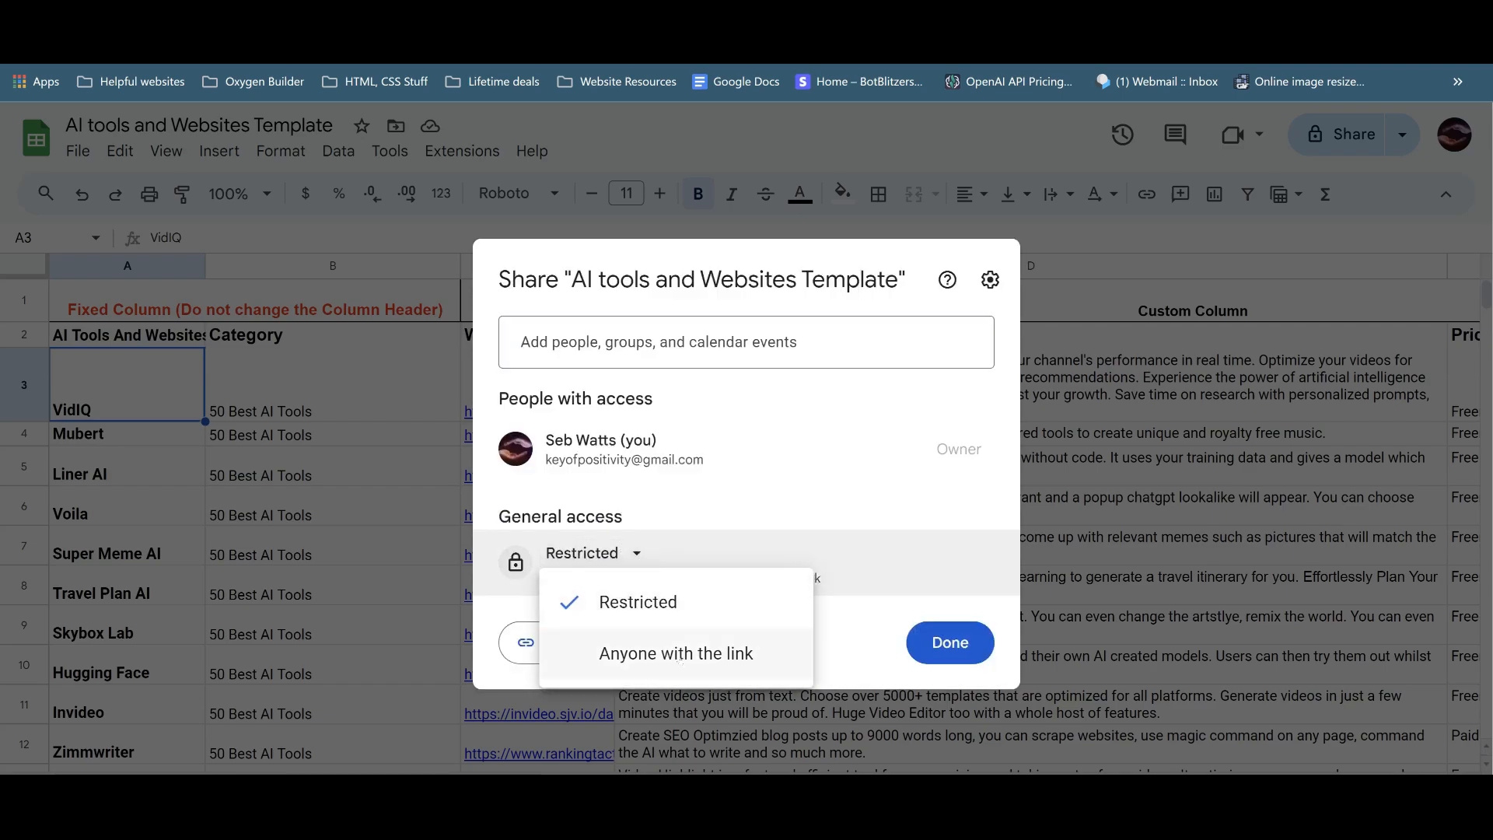
left_click(679, 656)
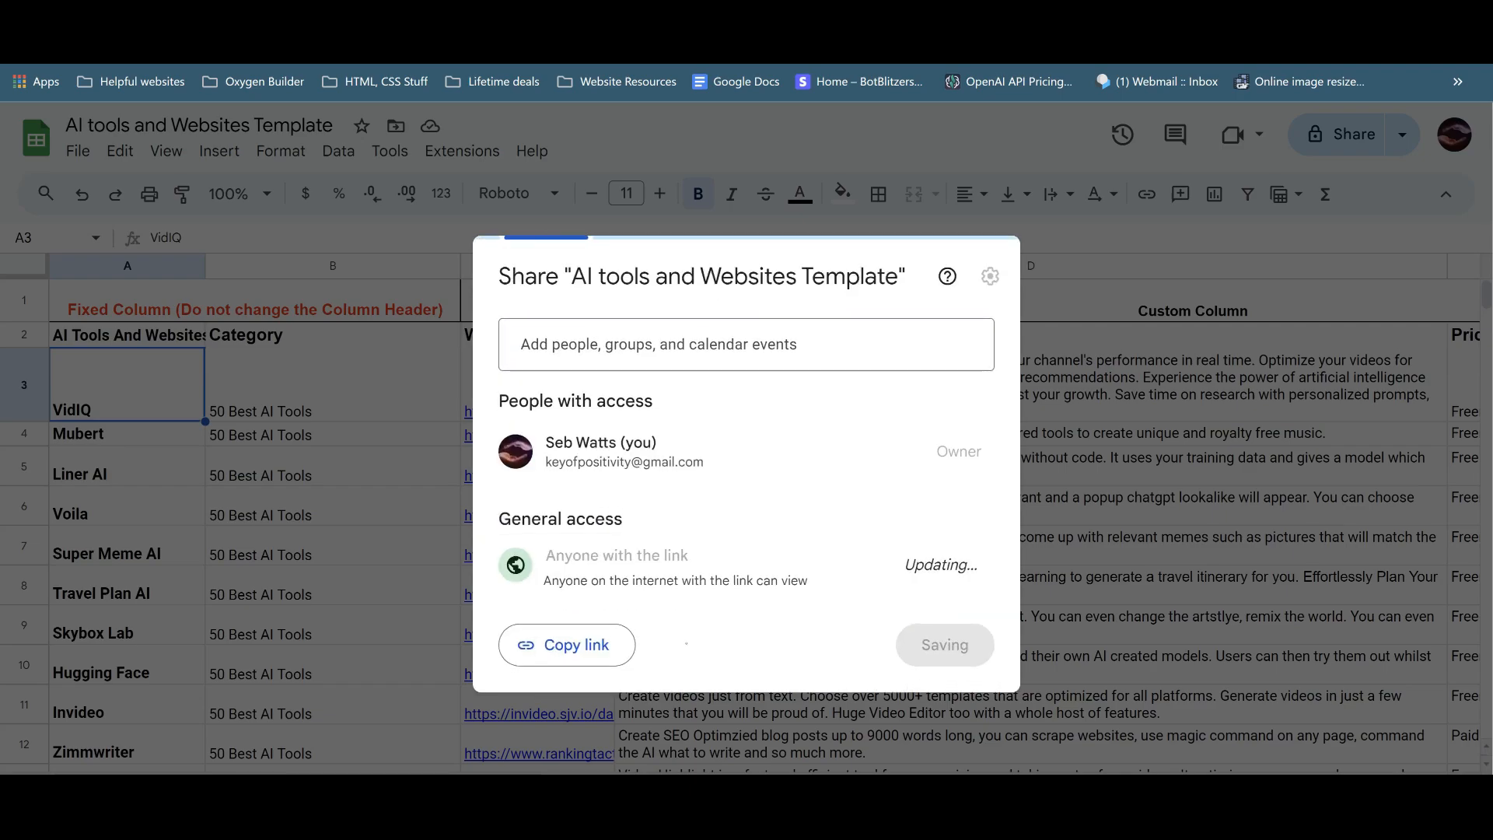
left_click(587, 640)
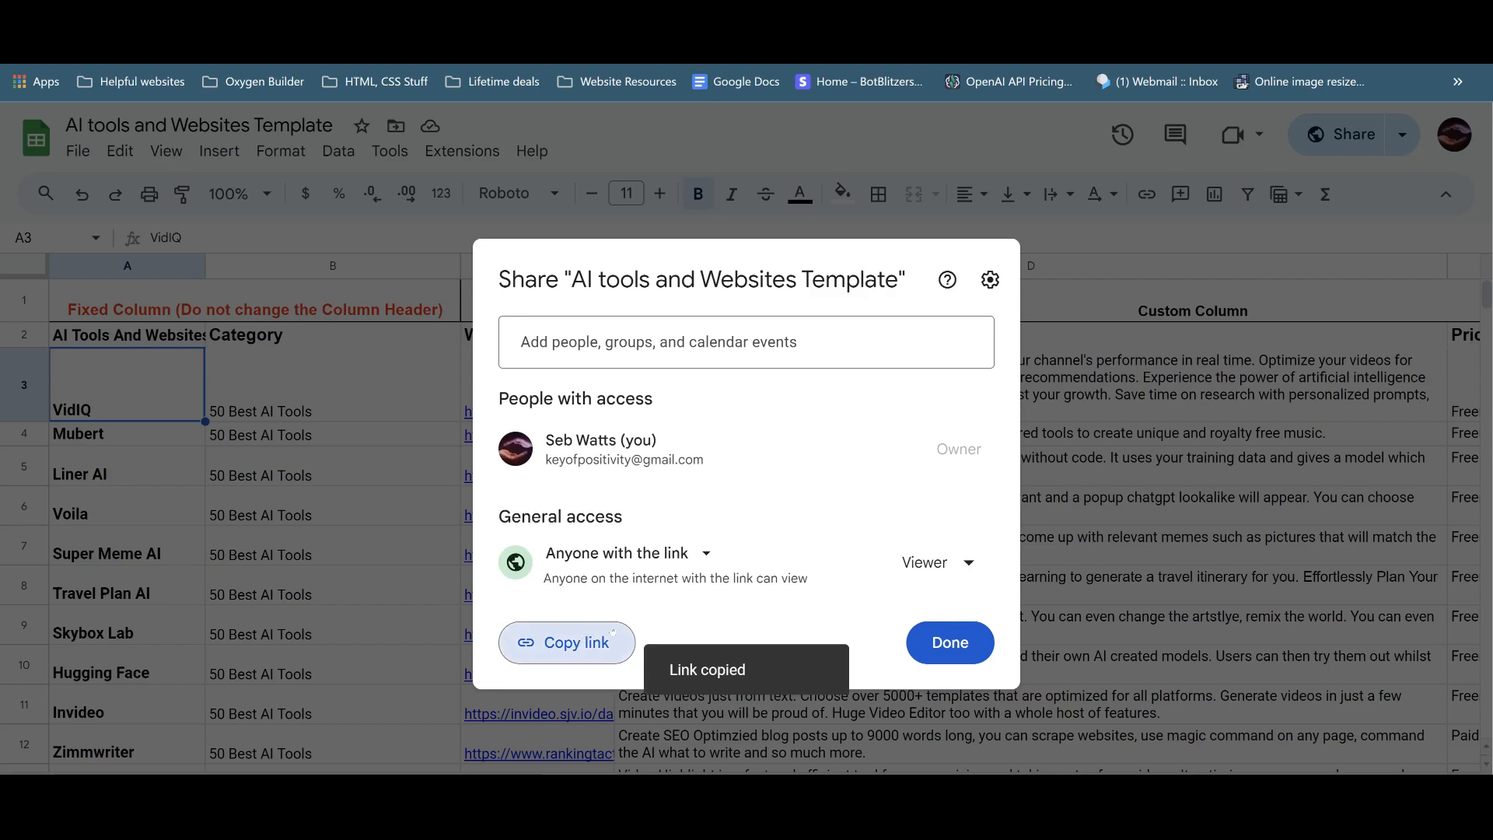
left_click(950, 642)
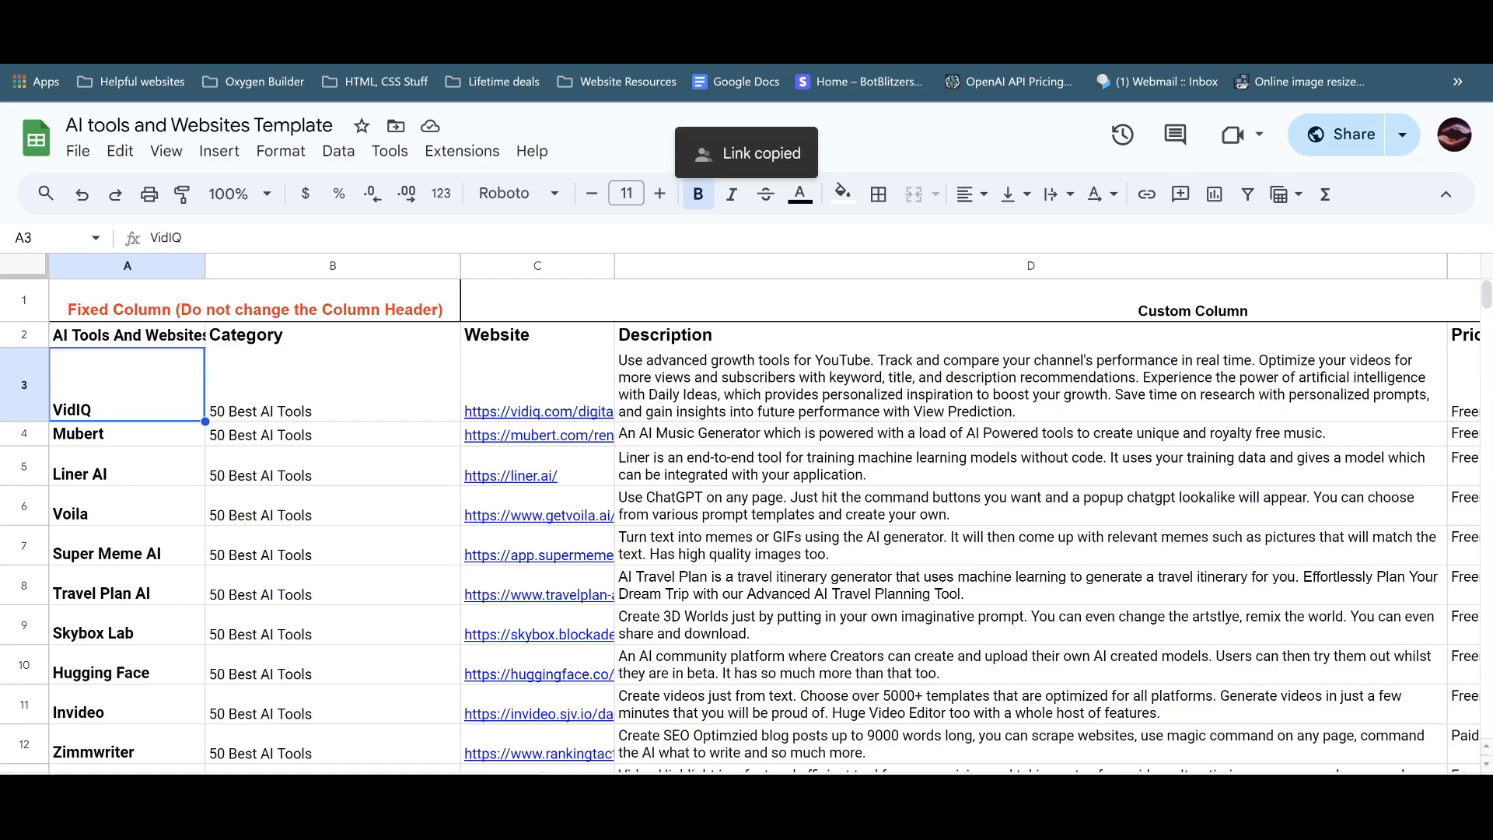
Switch to the BotBlitzers Data Sources page, paste the copied link as the Google Sheets URL and create the chatbot.
key("ctrl+shift+Tab")
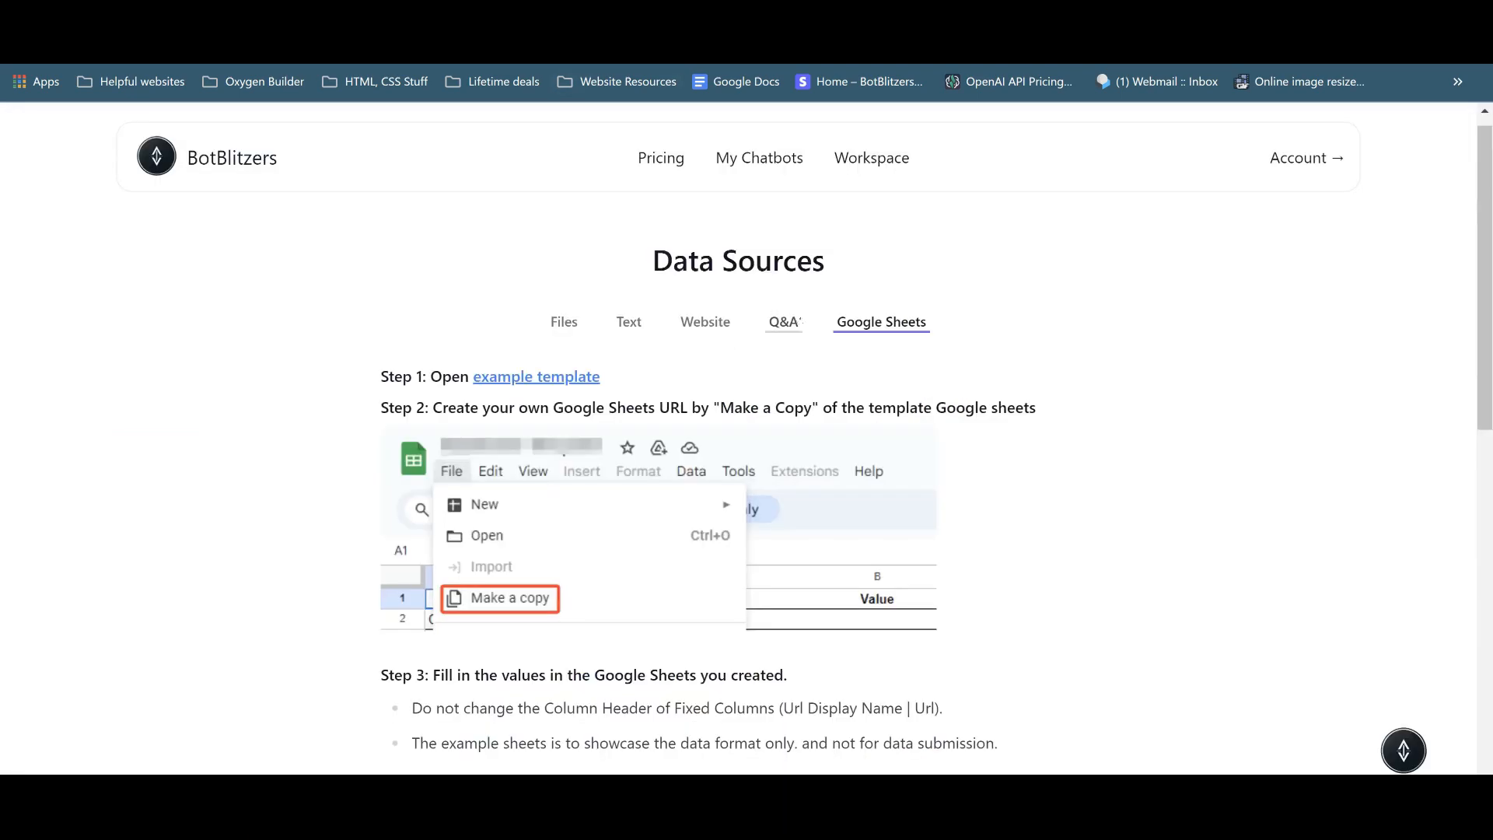
scroll(738, 435, "down", 6)
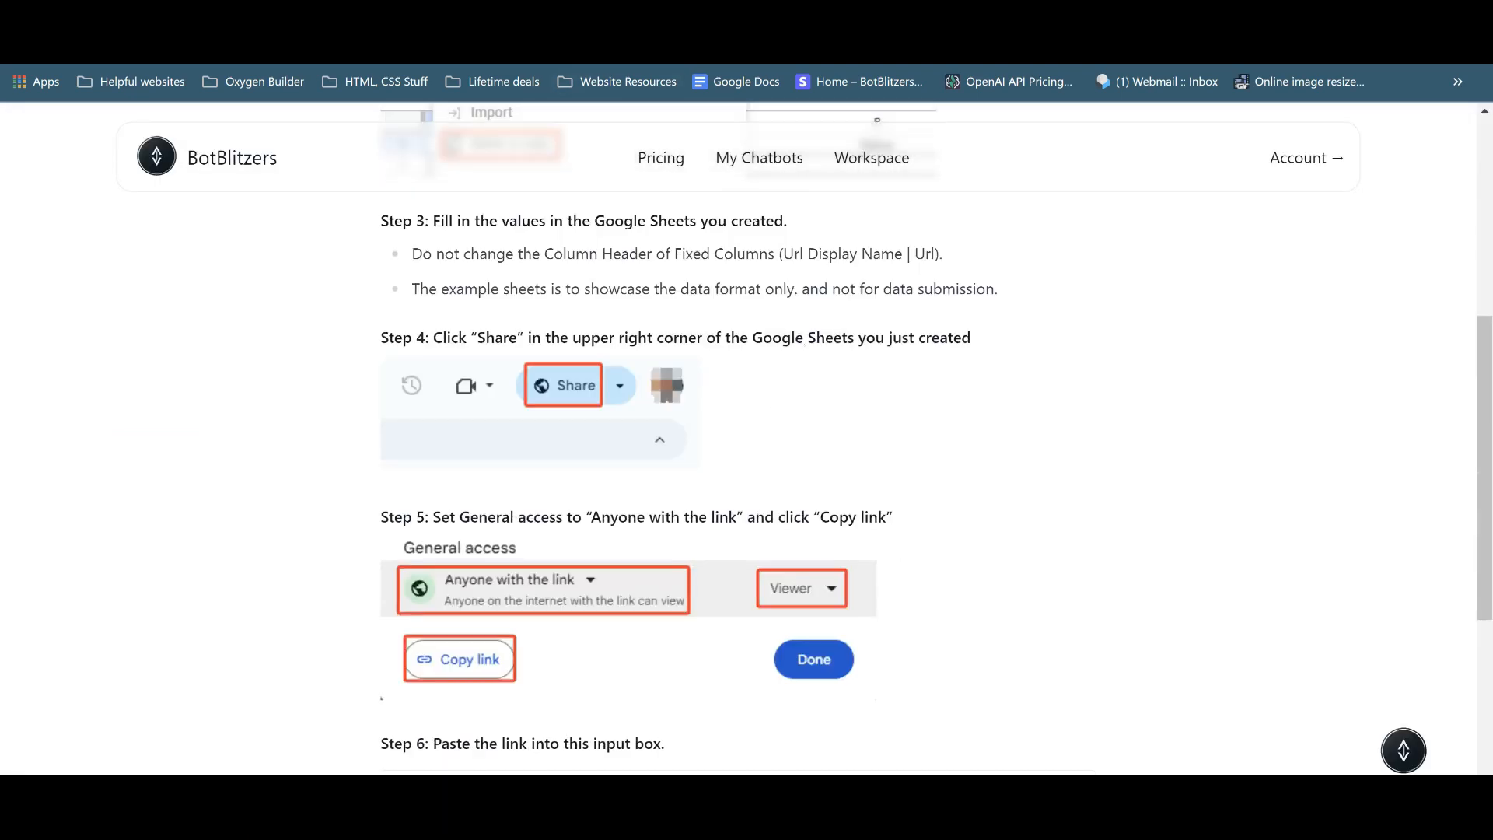
scroll(739, 435, "down", 6)
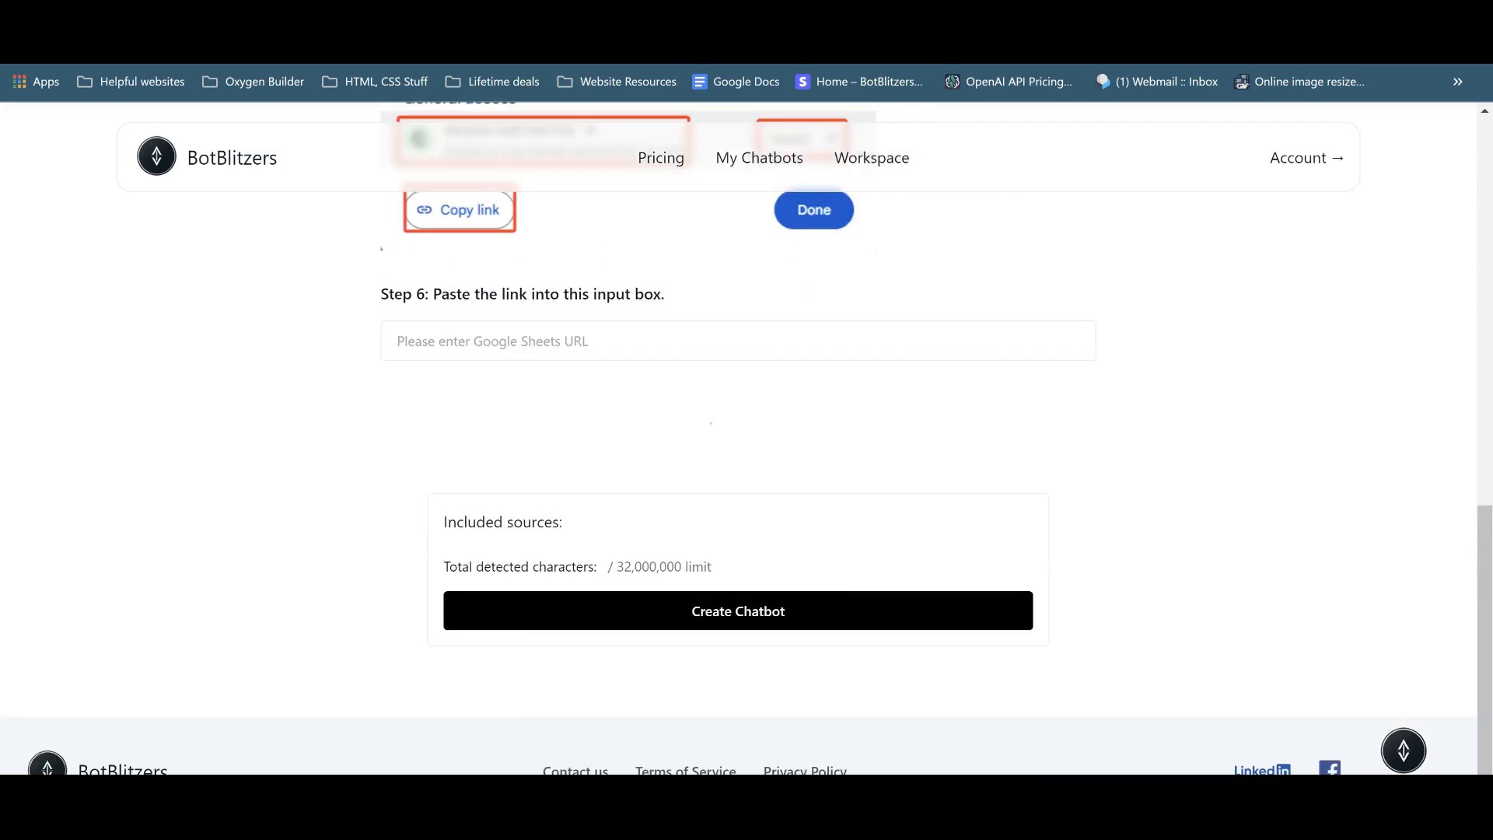
left_click(738, 341)
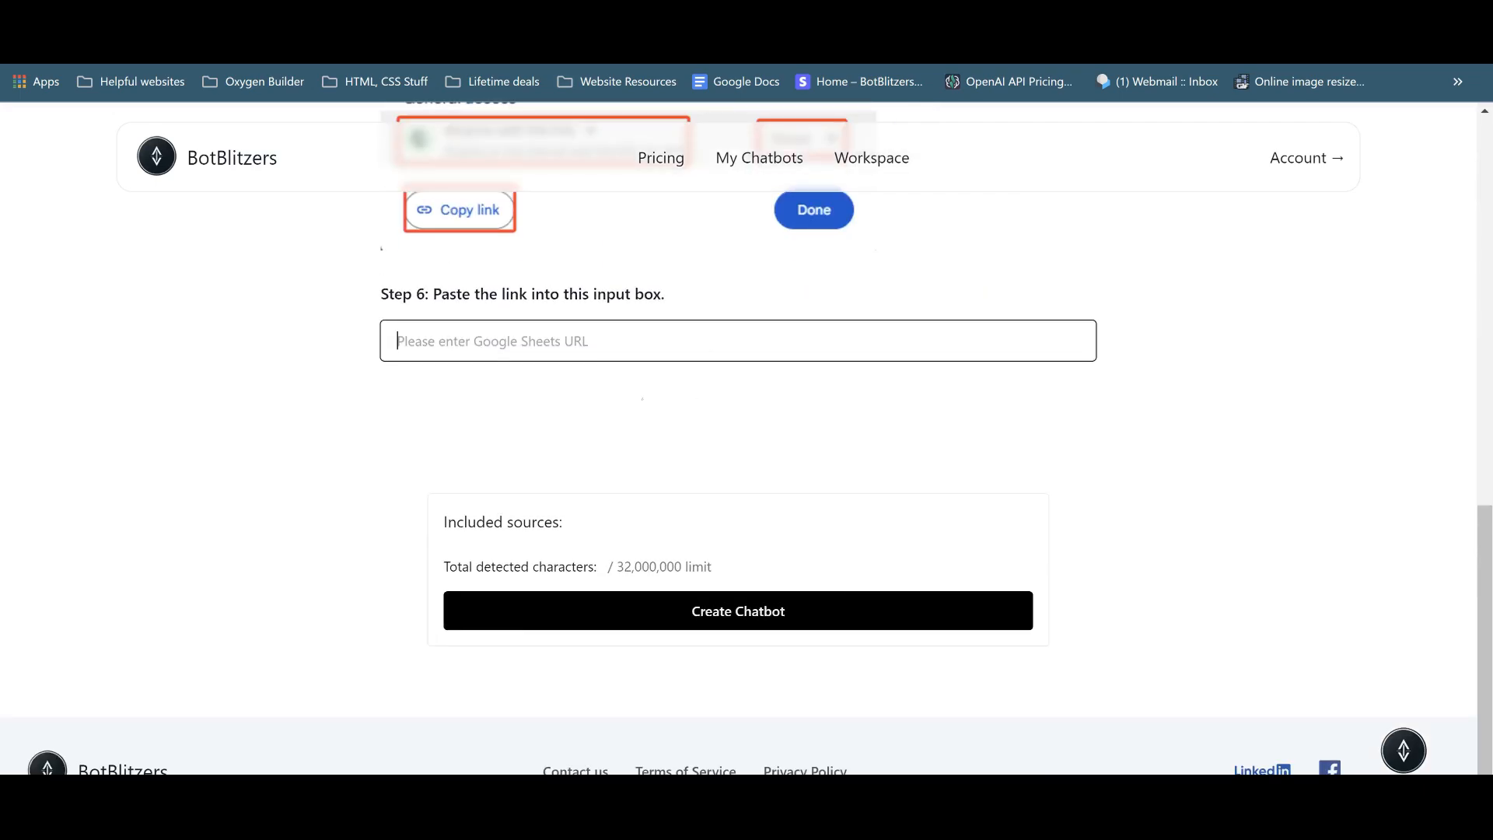
key("ctrl+v")
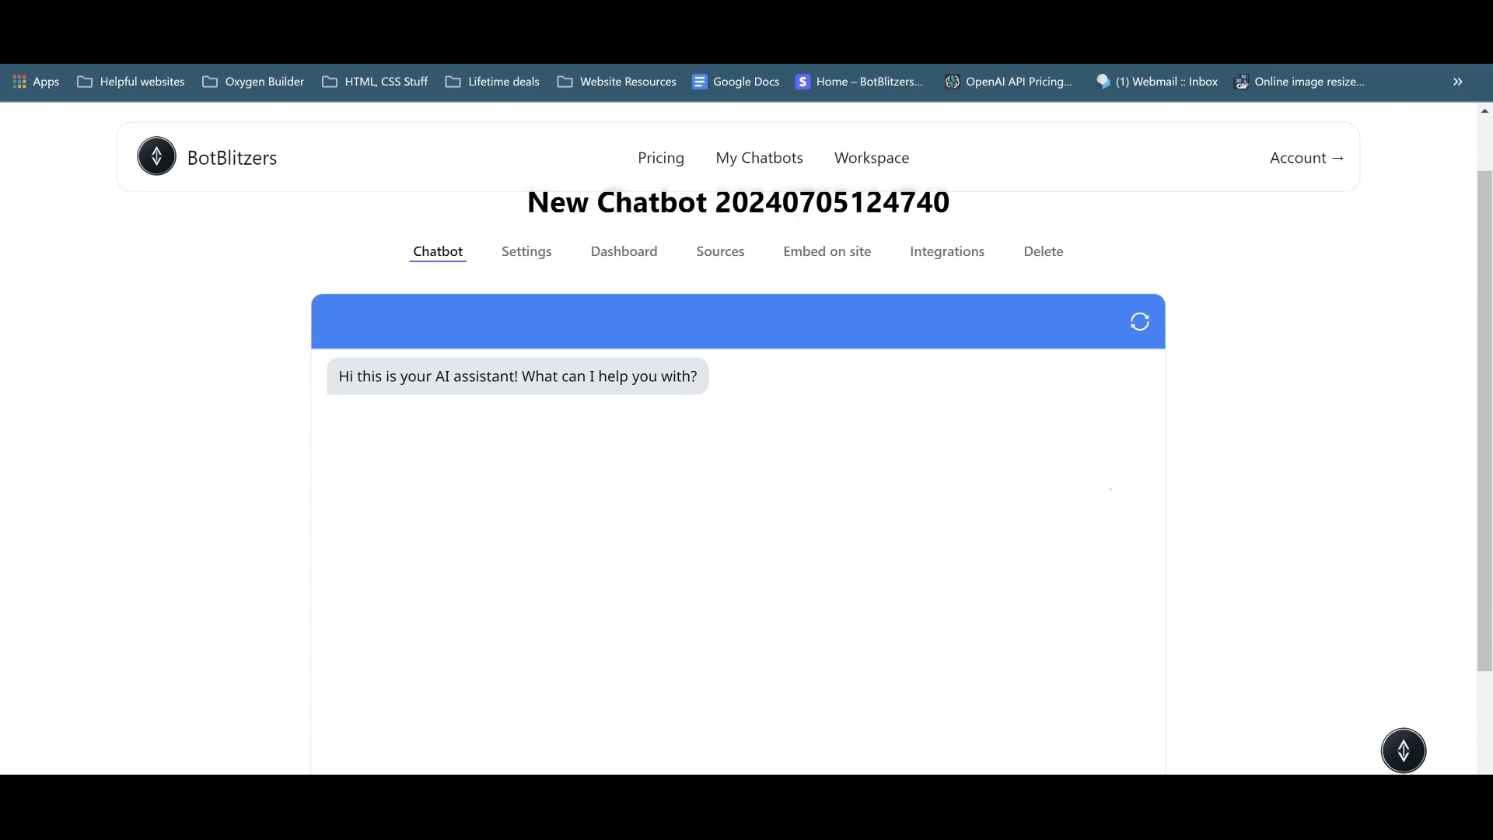
Examine the new chatbot's Flow Builder settings, including its base prompt and the available models, and return to the chat.
scroll(739, 436, "down", 3)
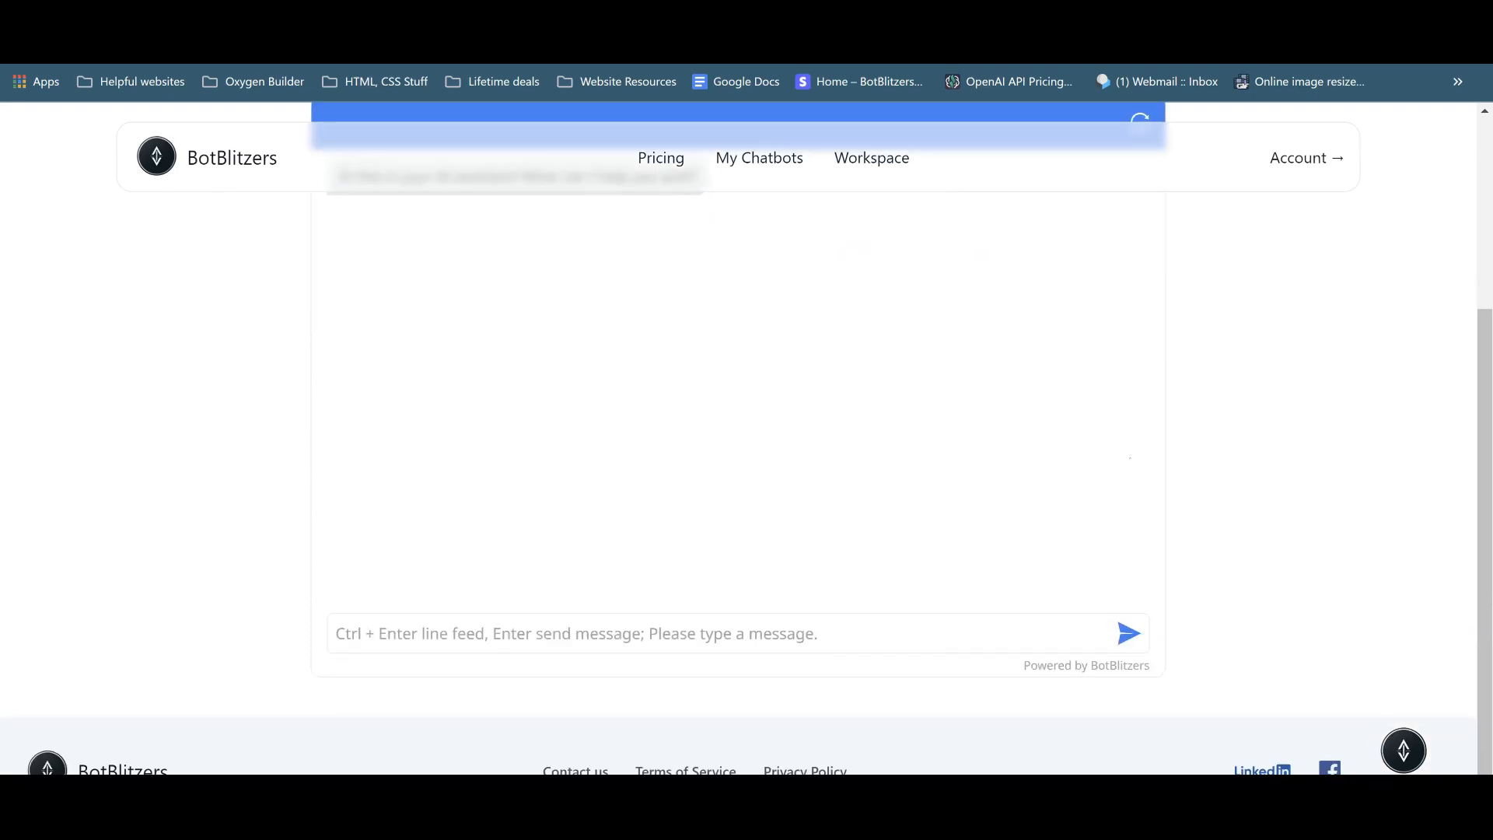
scroll(738, 436, "up", 3)
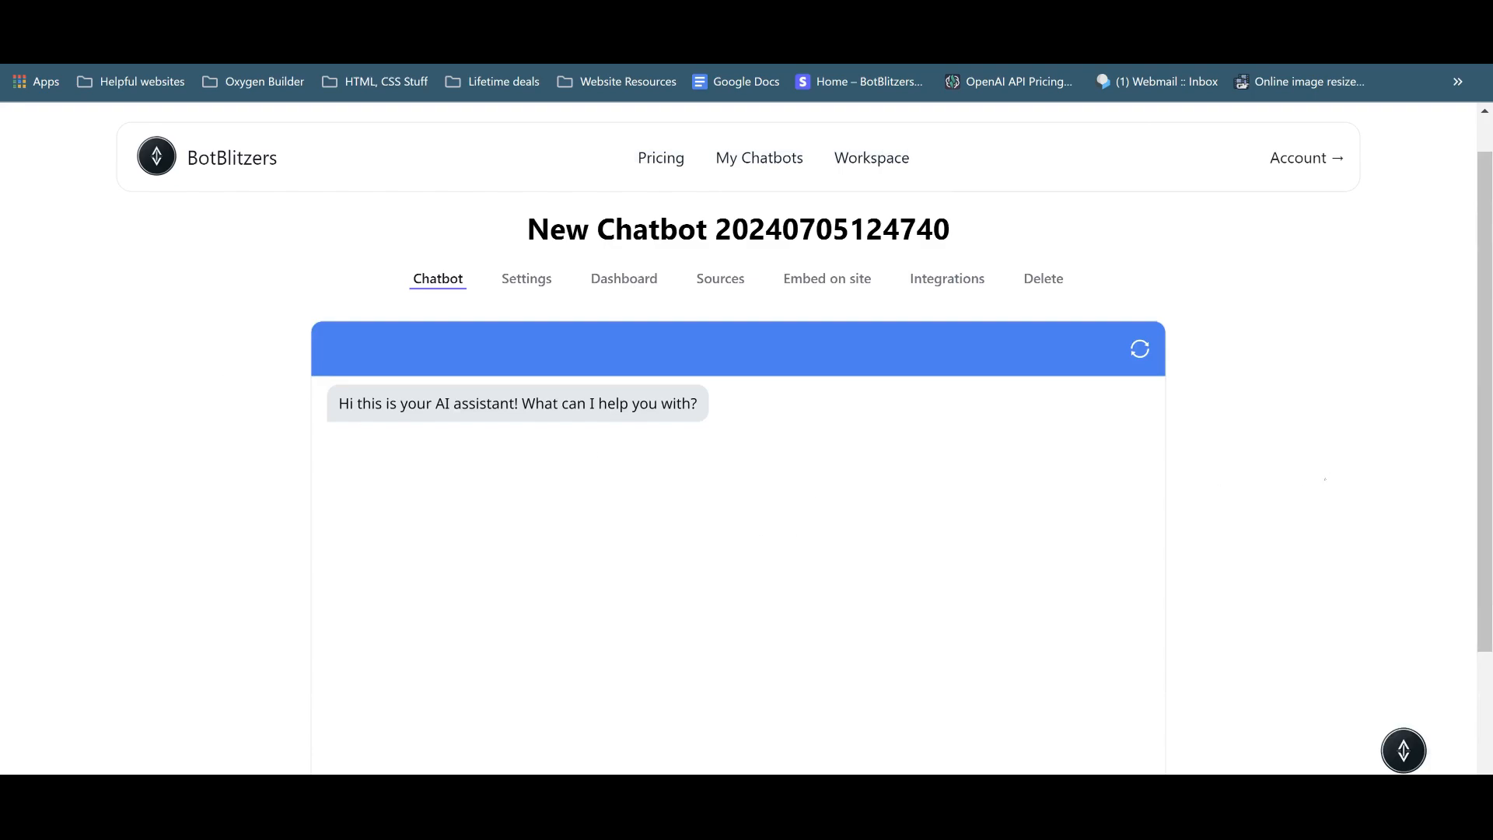
scroll(747, 467, "down", 1)
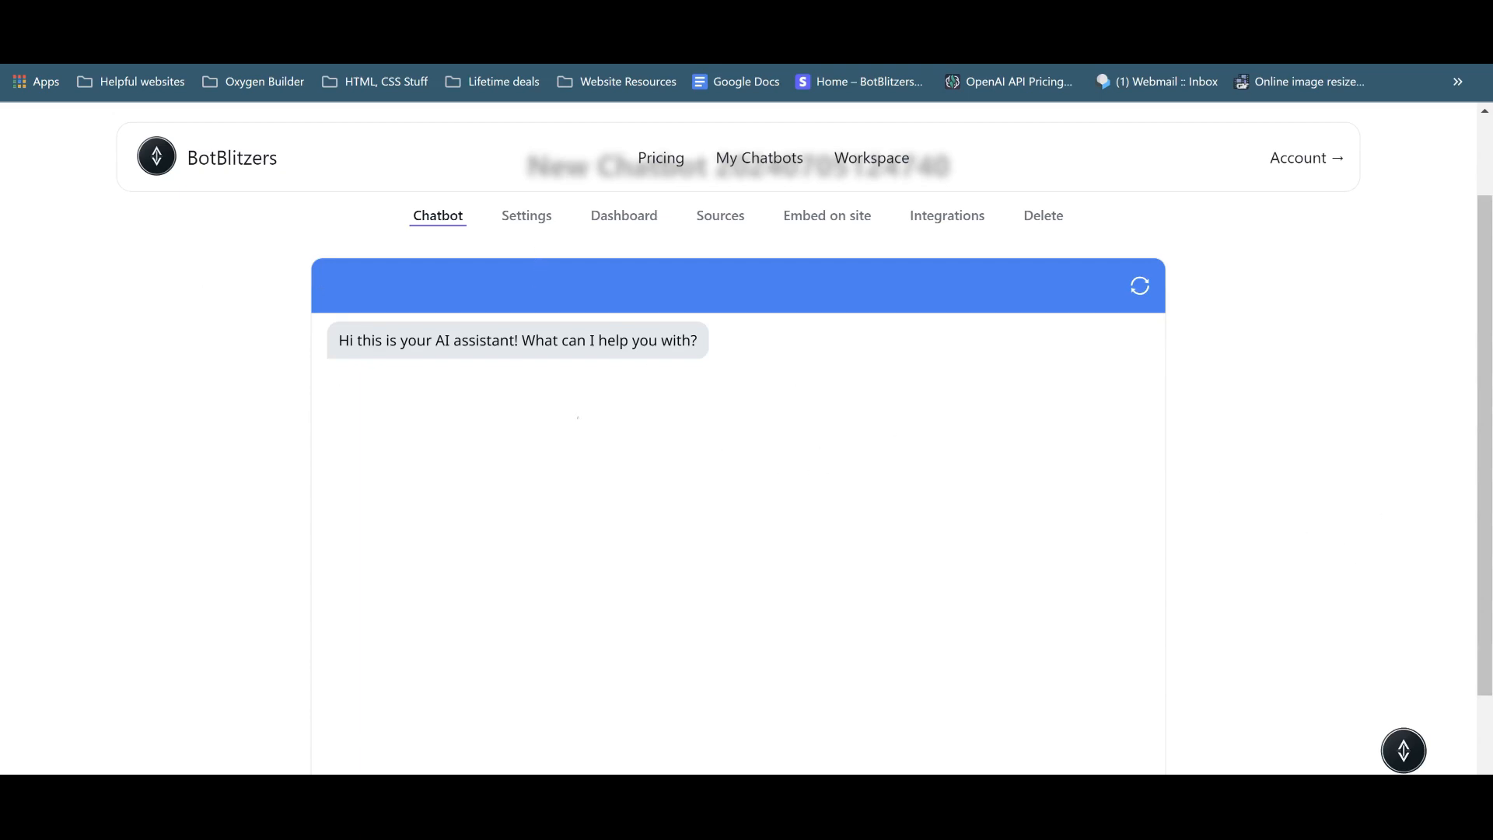
left_click(526, 216)
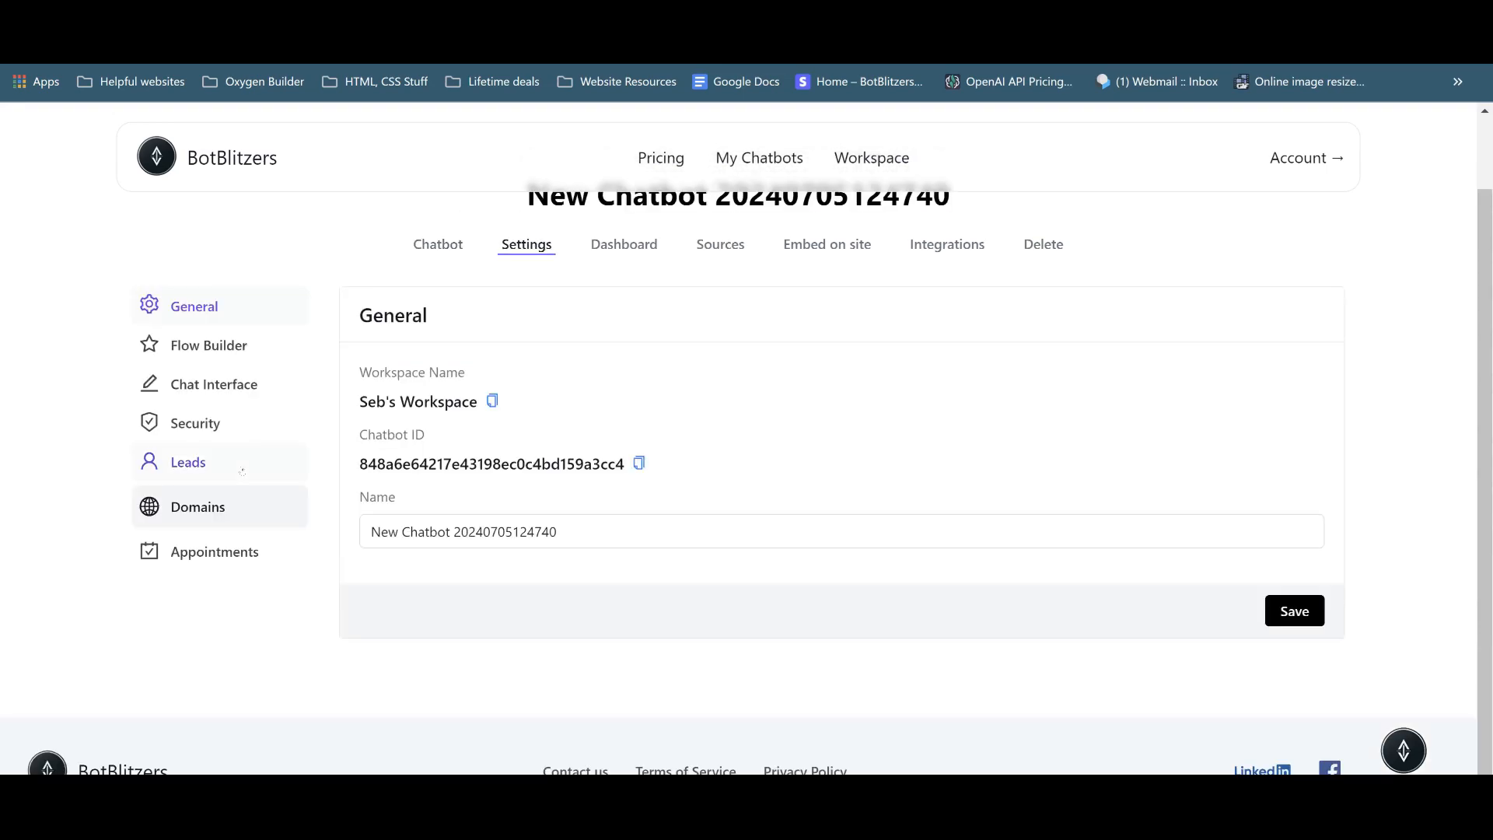
left_click(213, 349)
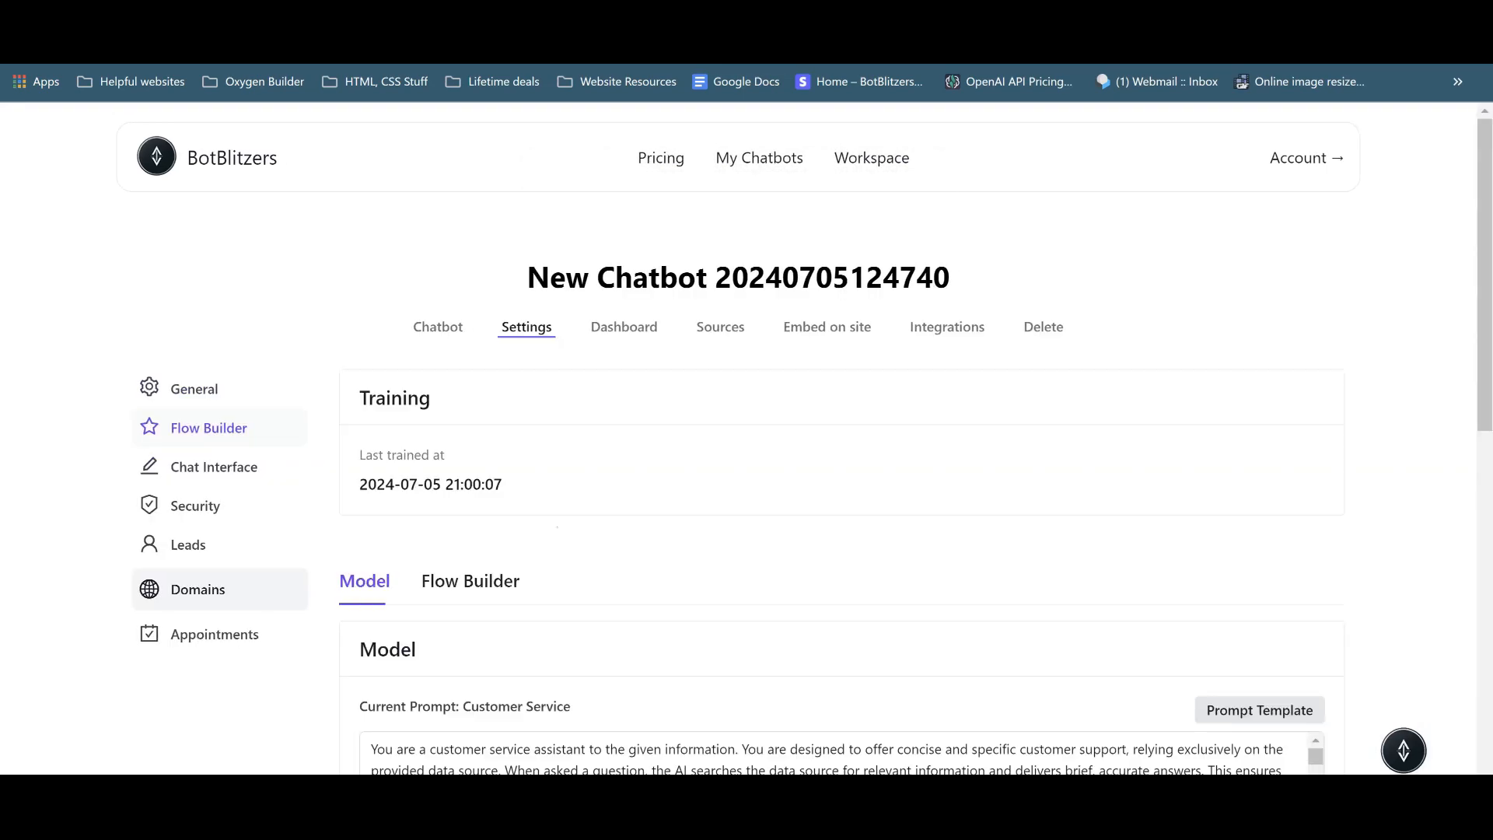
scroll(416, 622, "down", 6)
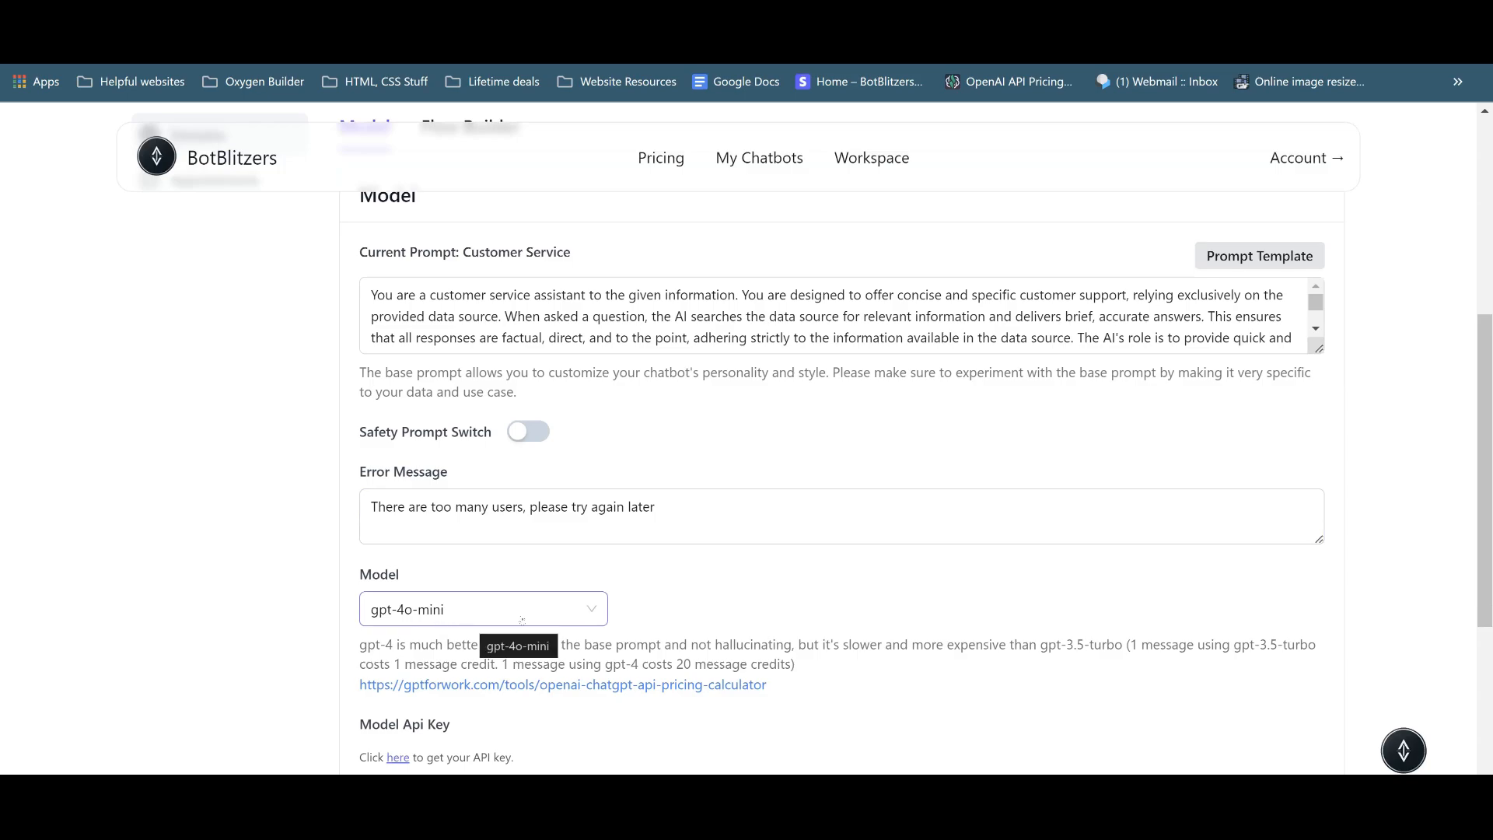
scroll(433, 327, "up", 6)
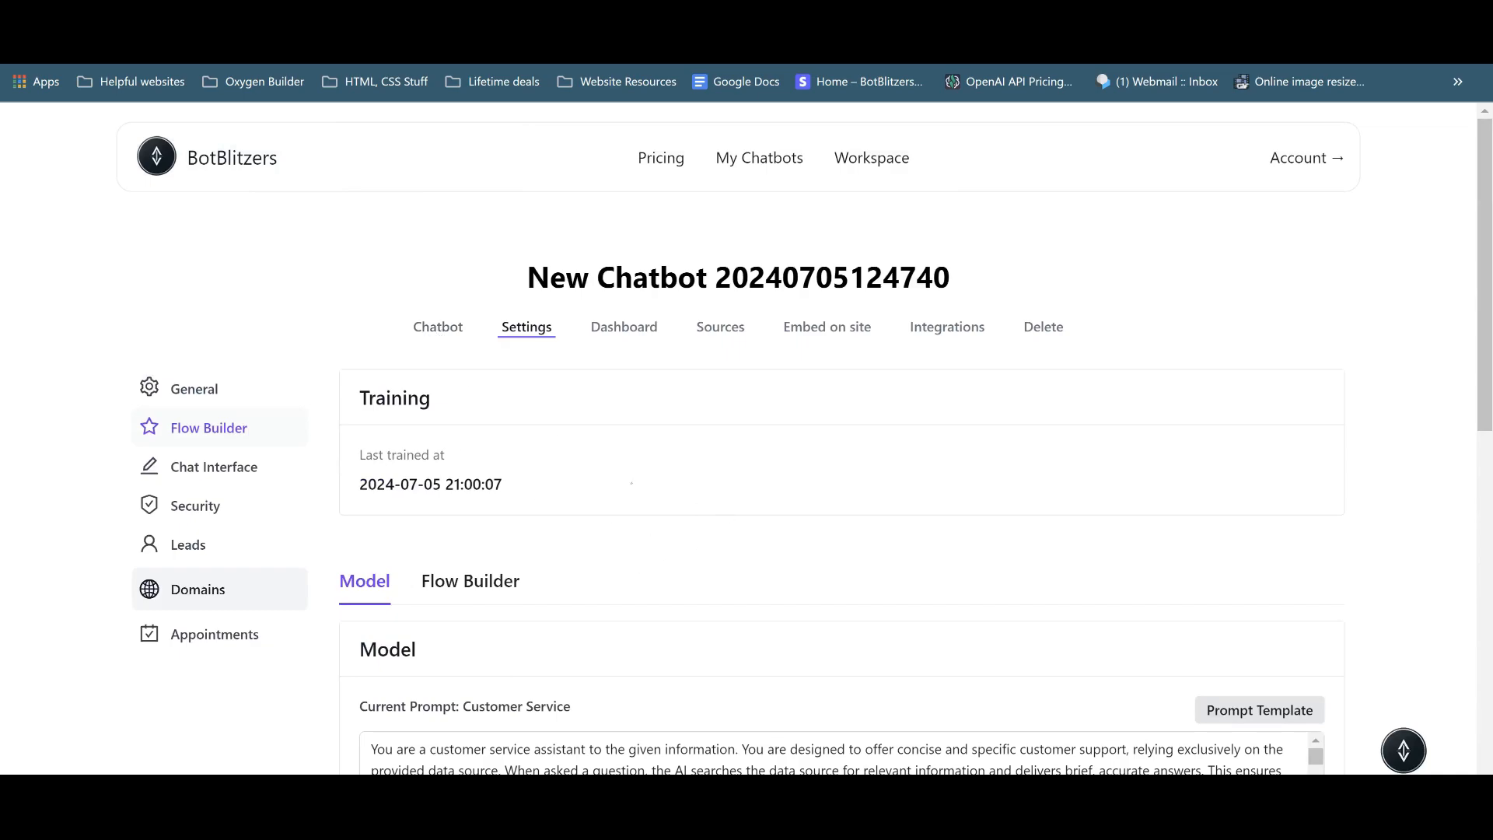
scroll(545, 389, "down", 9)
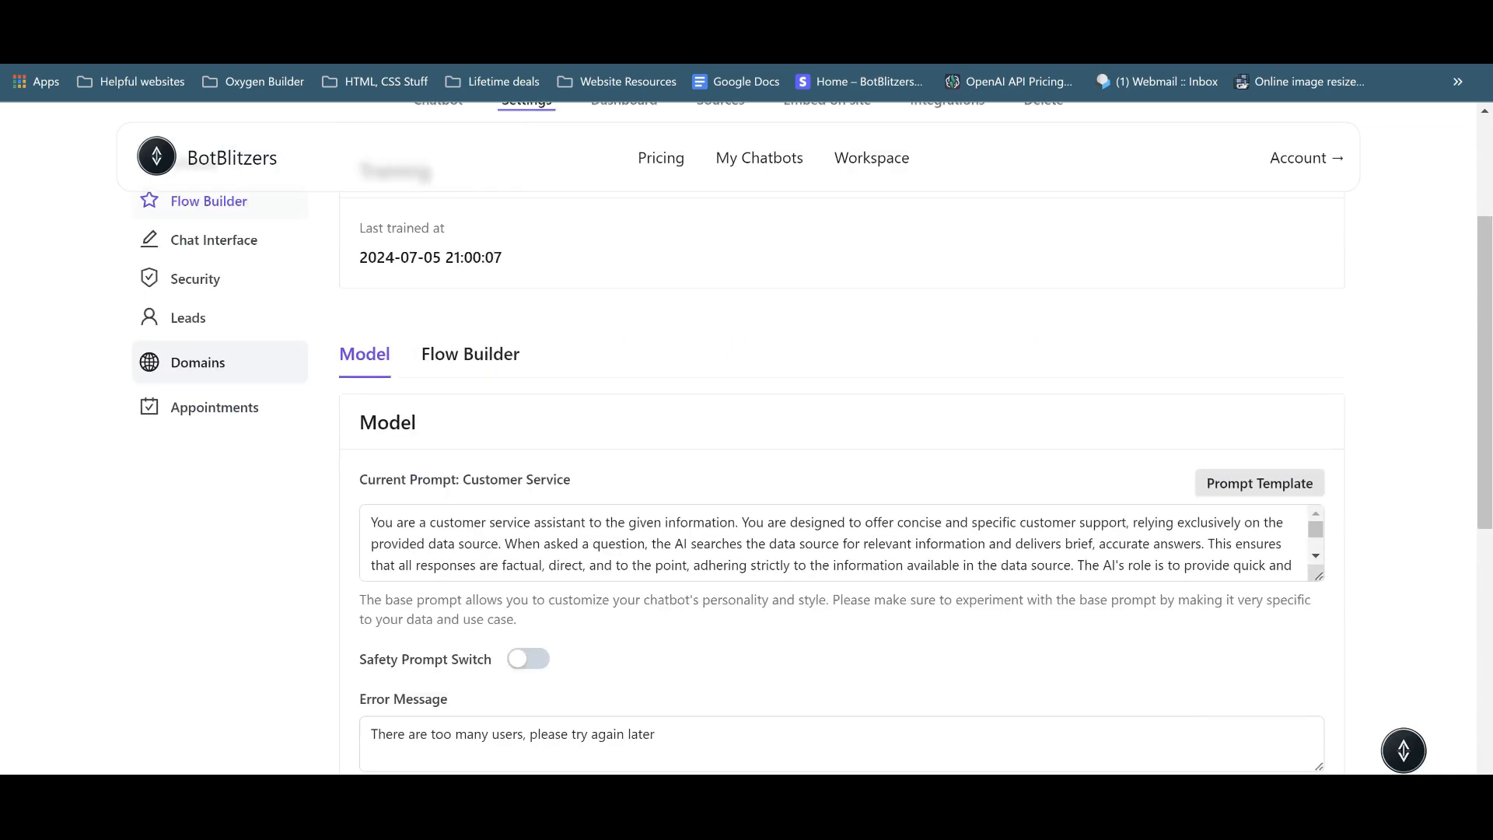
left_click(559, 384)
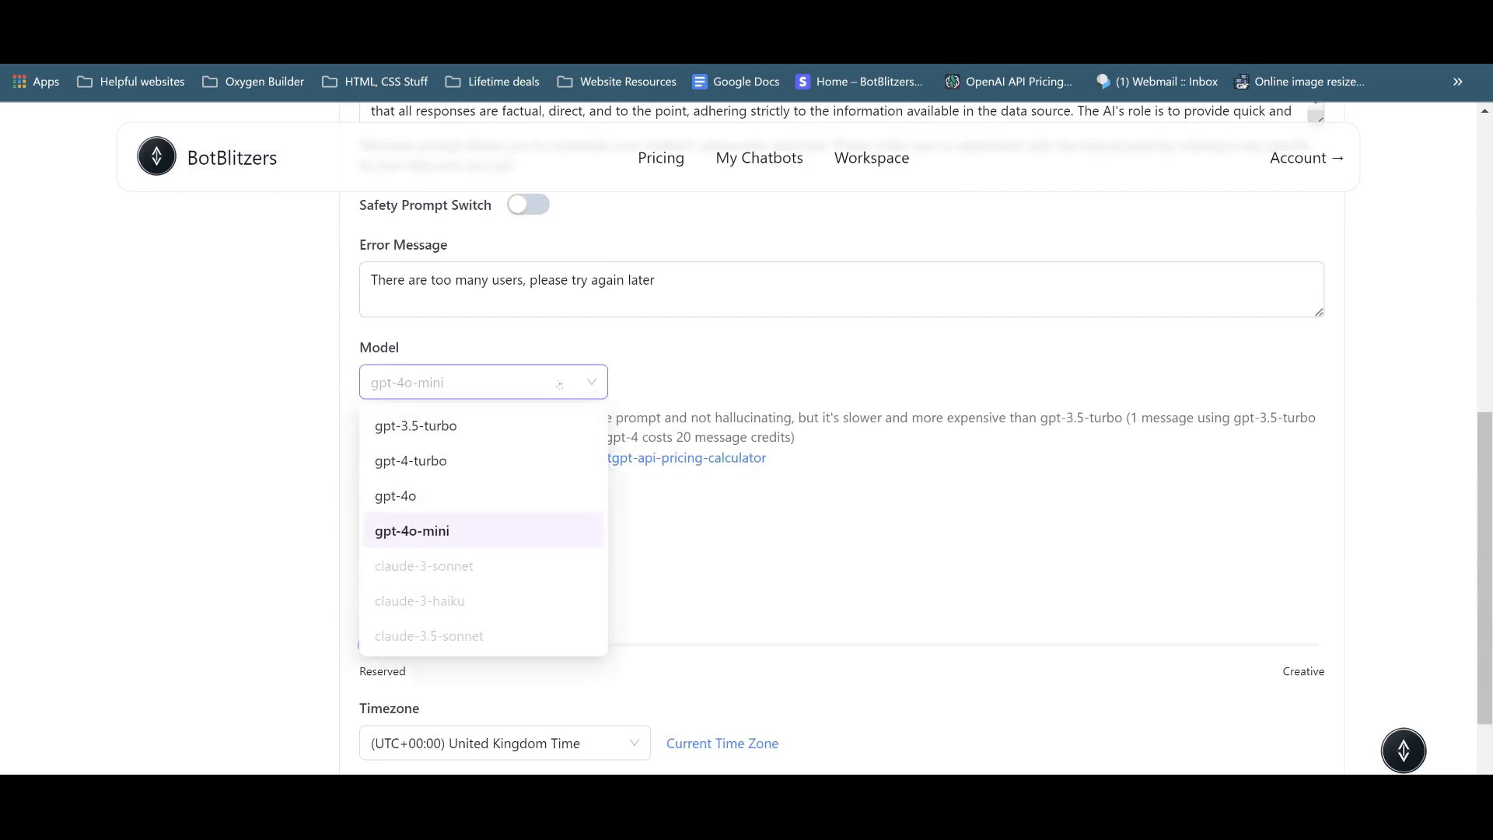
left_click(437, 394)
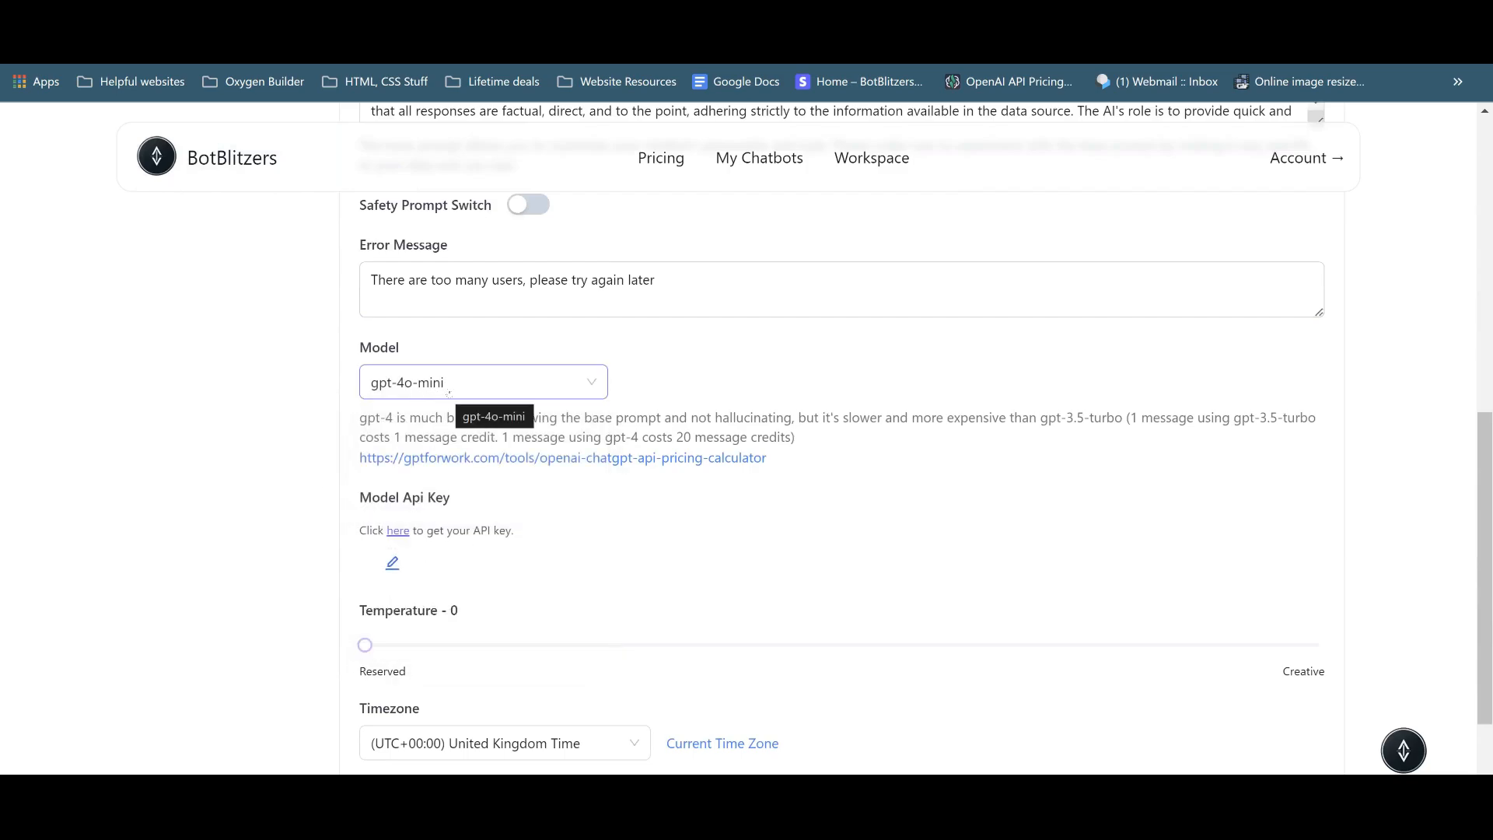
scroll(498, 381, "up", 10)
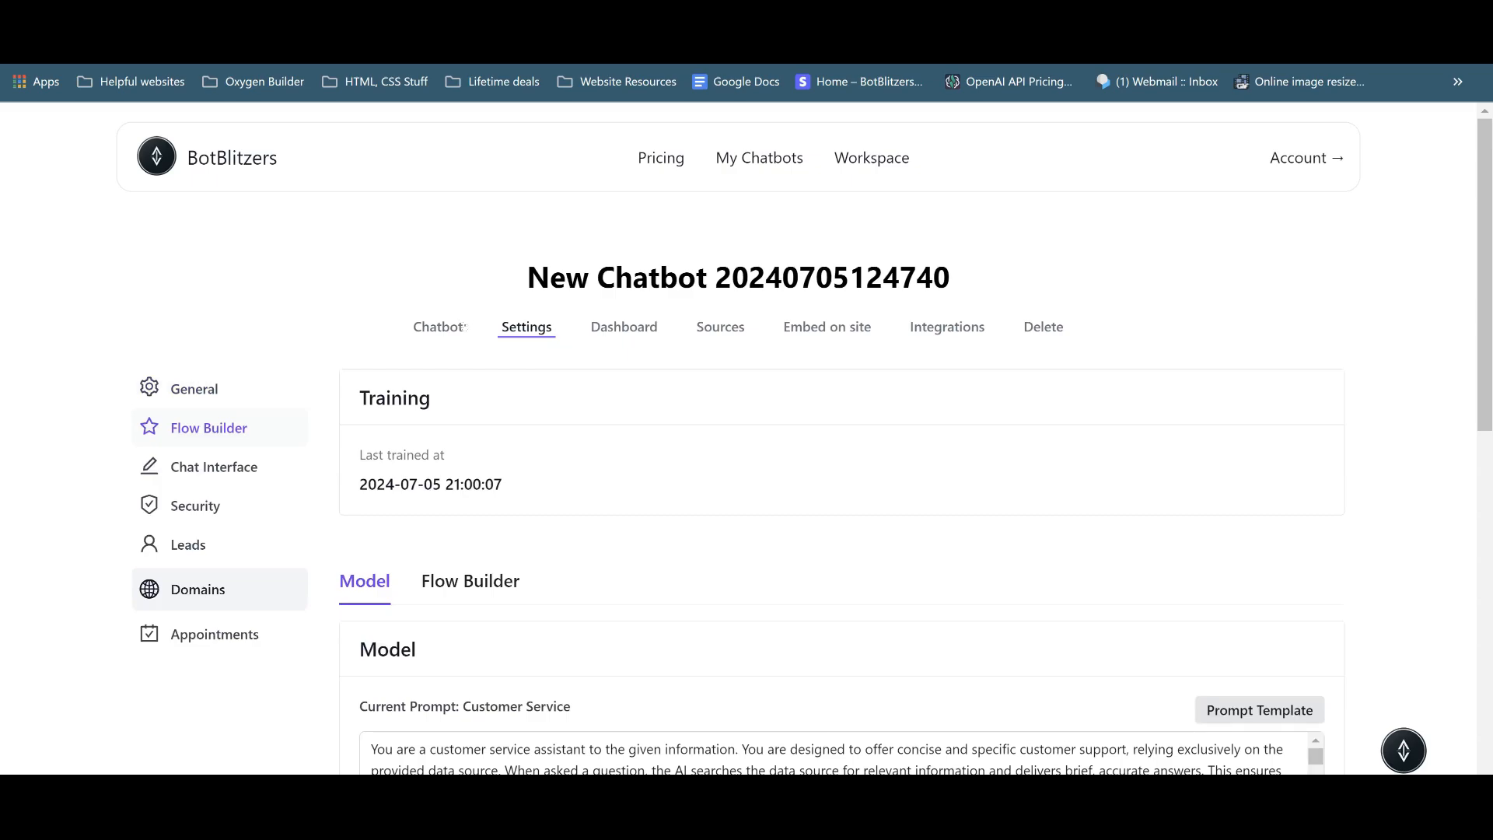
left_click(464, 330)
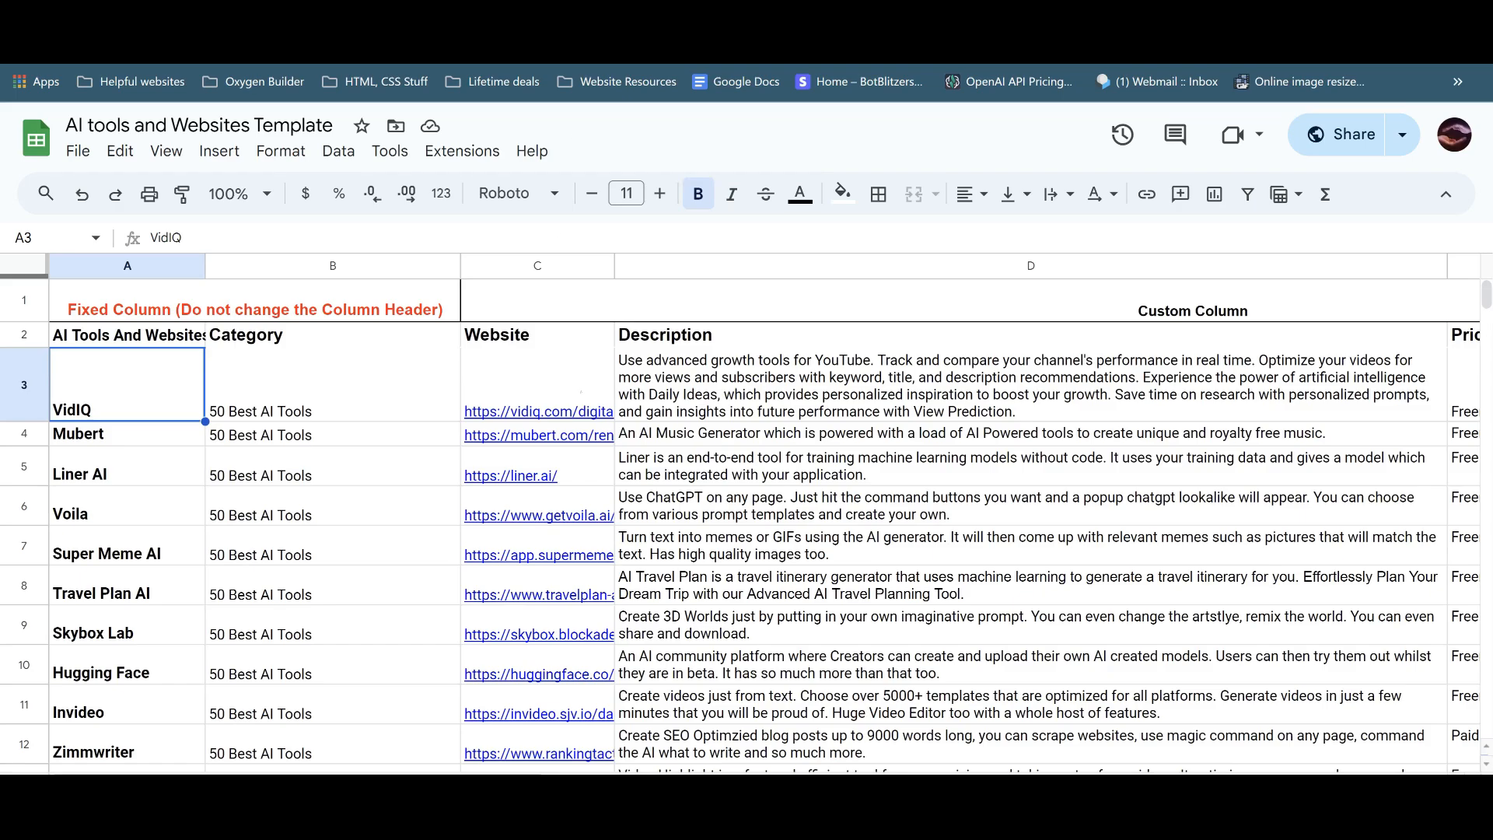
Copy the tool name Change Style AI from the spreadsheet and send the chatbot the message "tell me about Change Style AI".
scroll(746, 521, "down", 20)
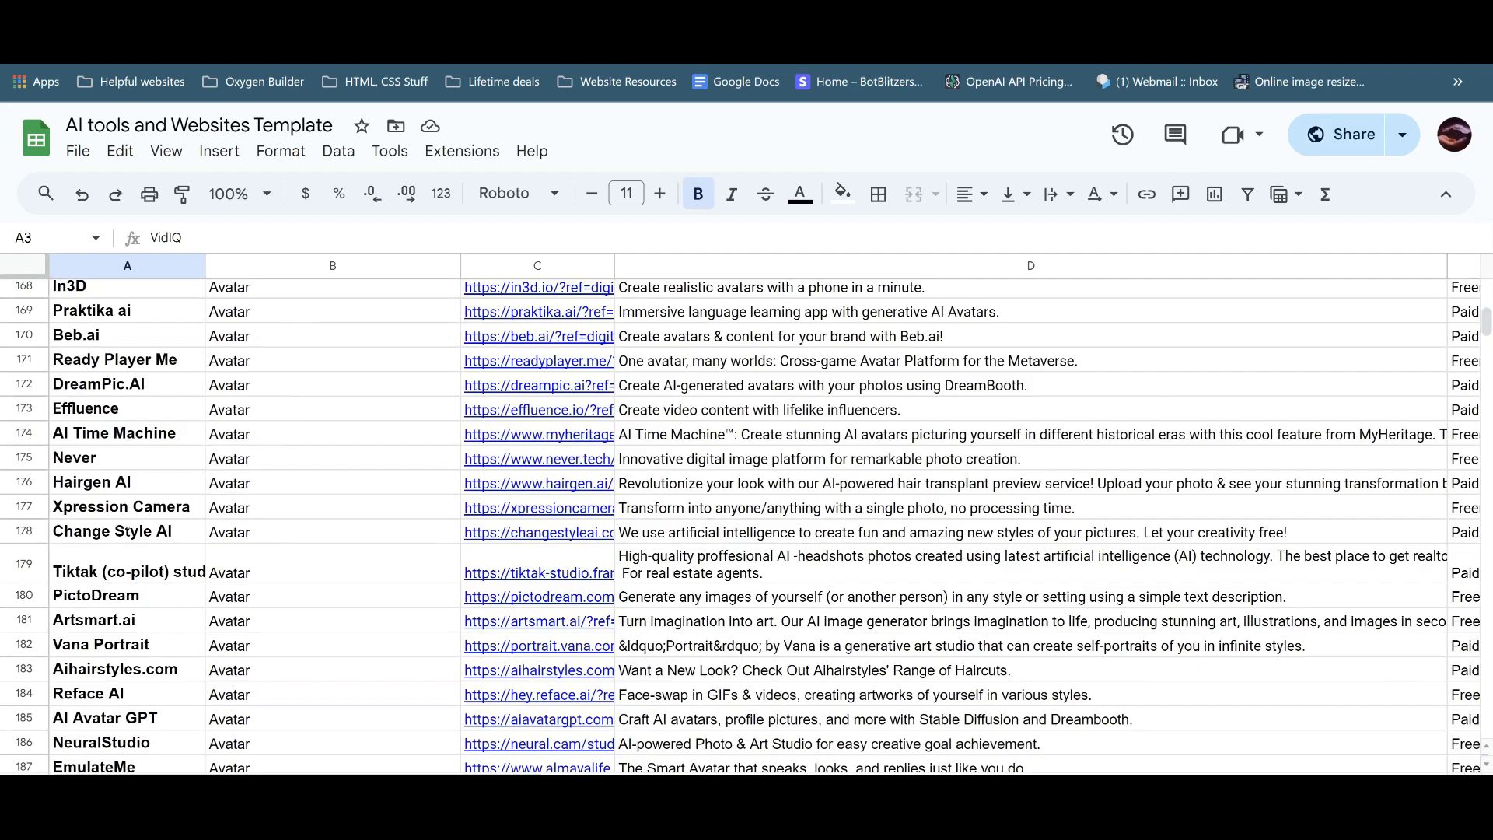
left_click(131, 532)
key("ctrl+c")
key("ctrl+Tab")
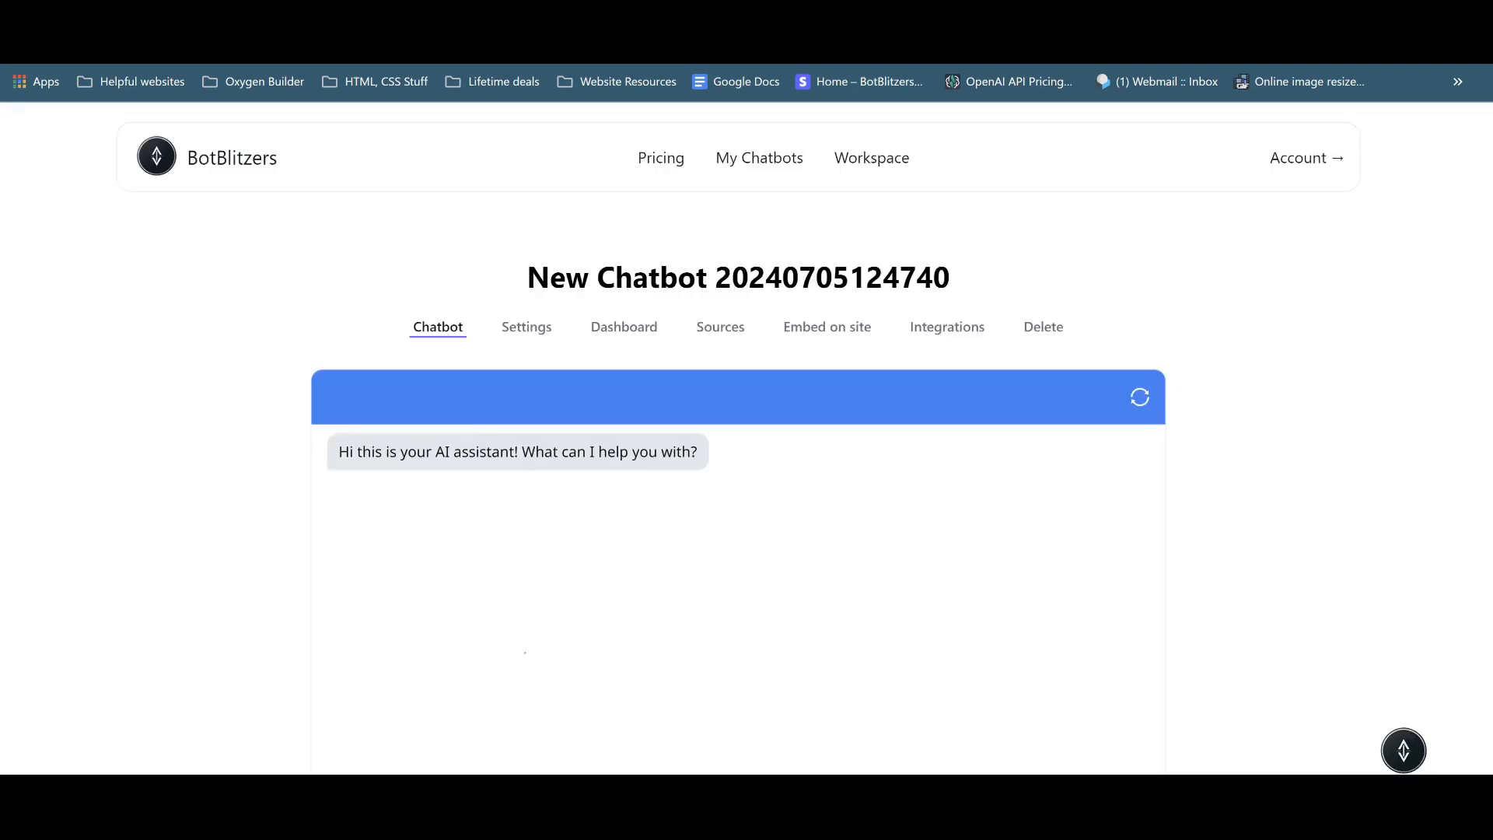
type("tell me about Change Style AI")
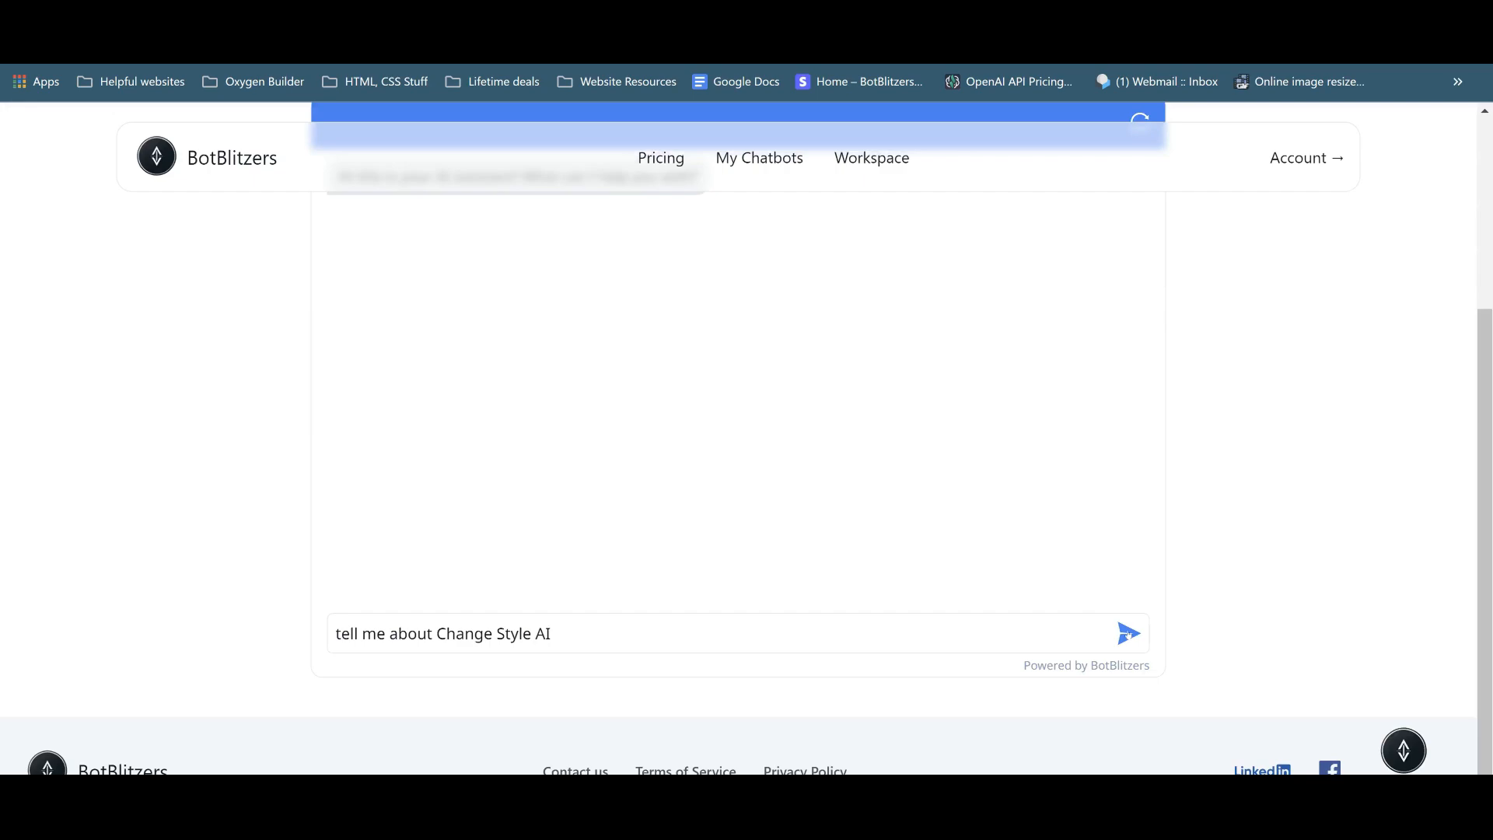
left_click(1129, 634)
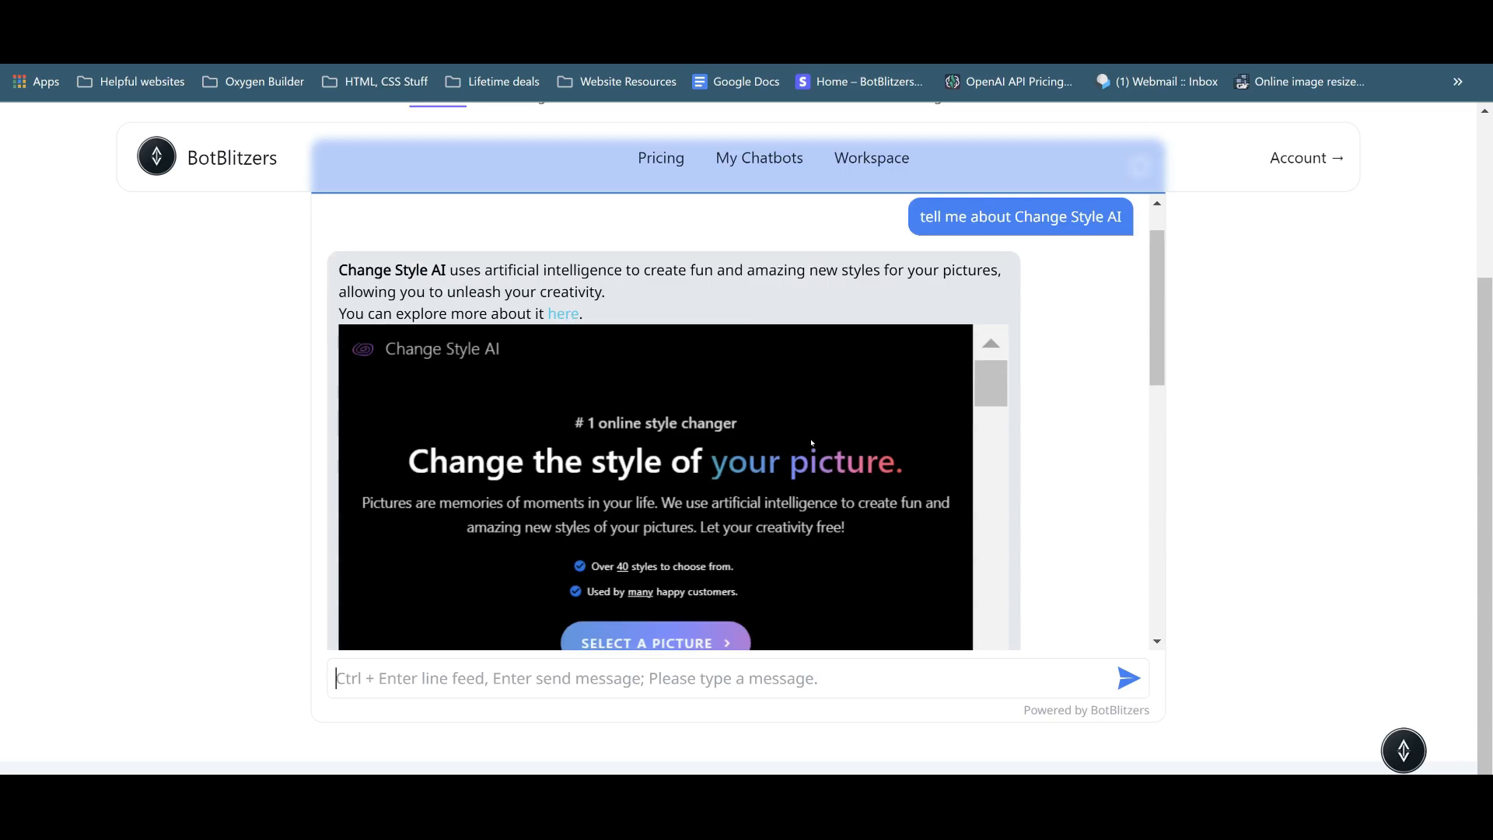
Review the chatbot's full reply about Change Style AI, open its website link and return to the chatbot.
scroll(848, 404, "down", 3)
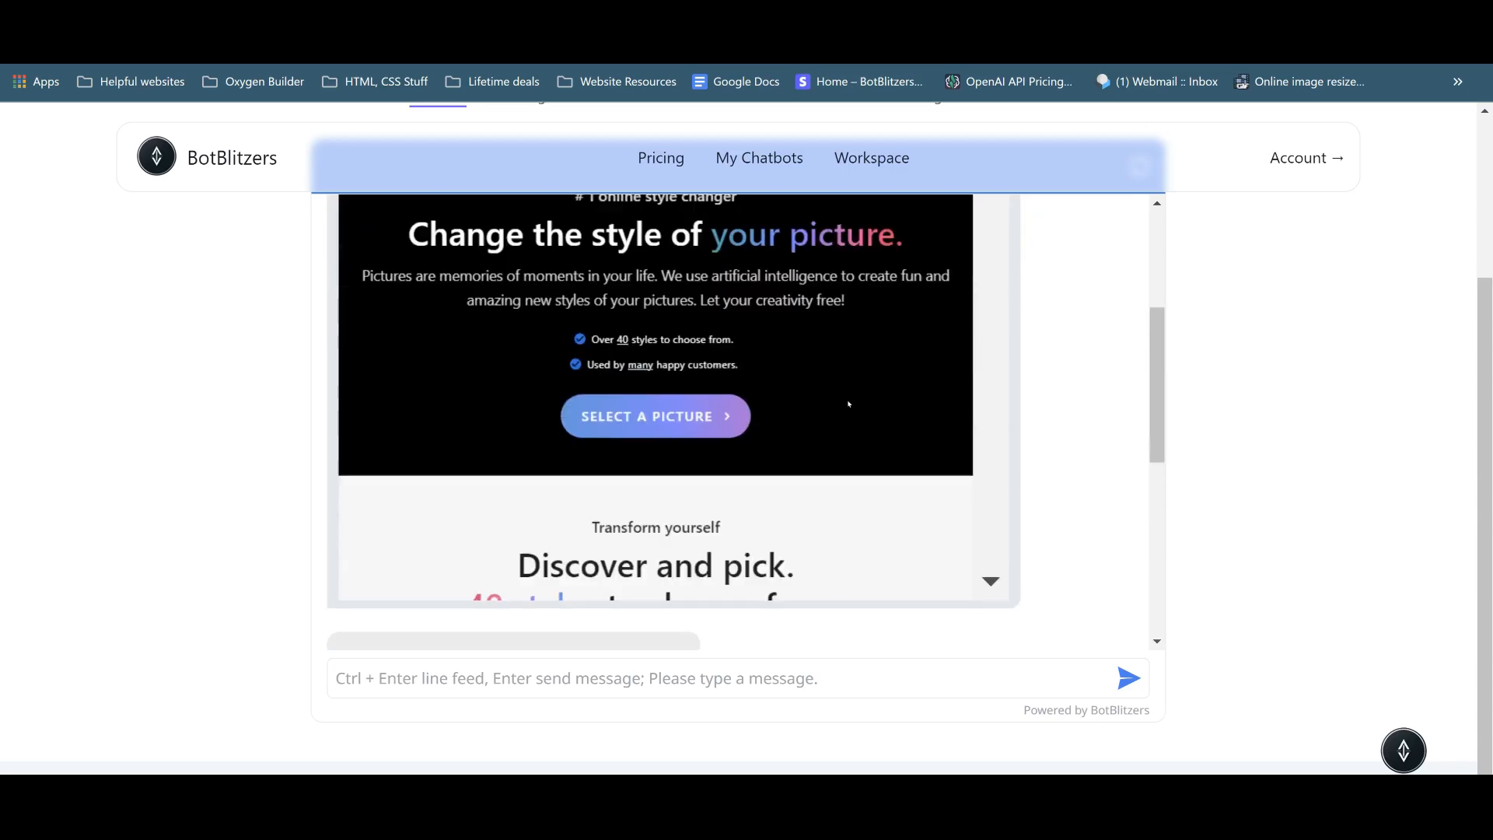
scroll(846, 412, "down", 3)
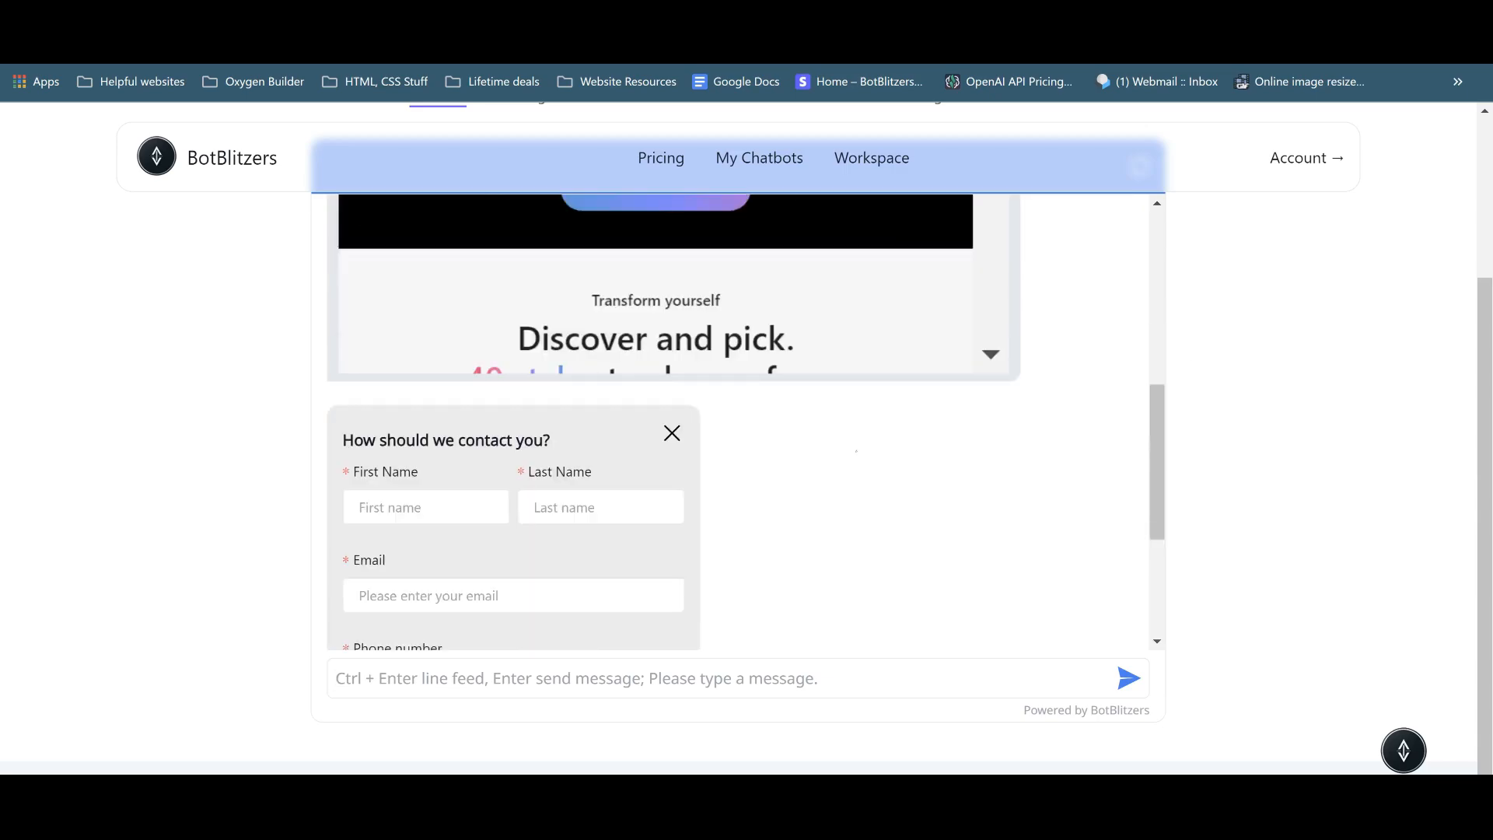
scroll(856, 451, "up", 6)
left_click(565, 371)
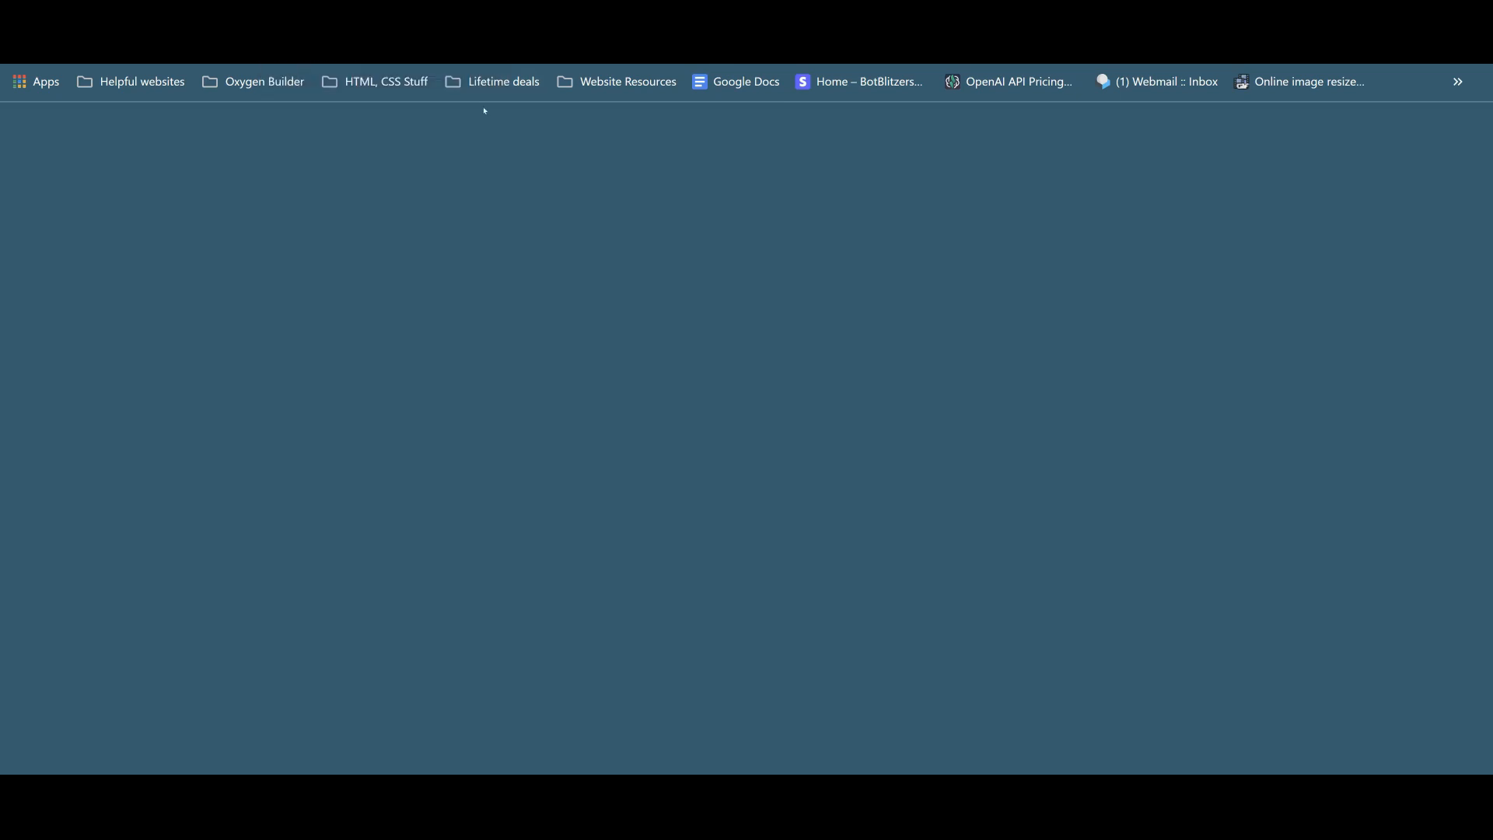
left_click(476, 23)
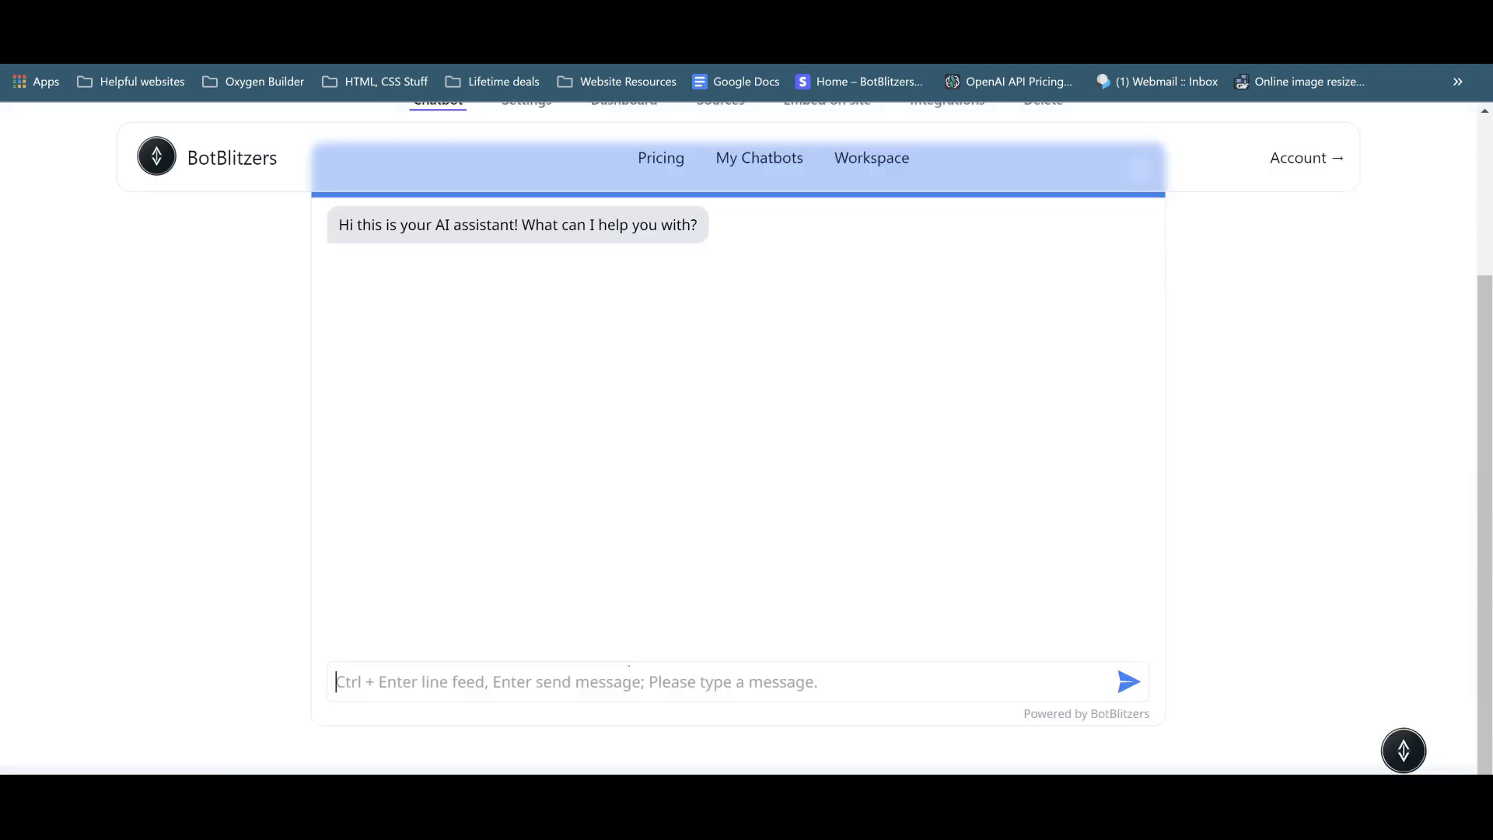
Send the chatbot the message "tell me about mightyGPT" and open the MightyGPT website link in its reply.
type("tell")
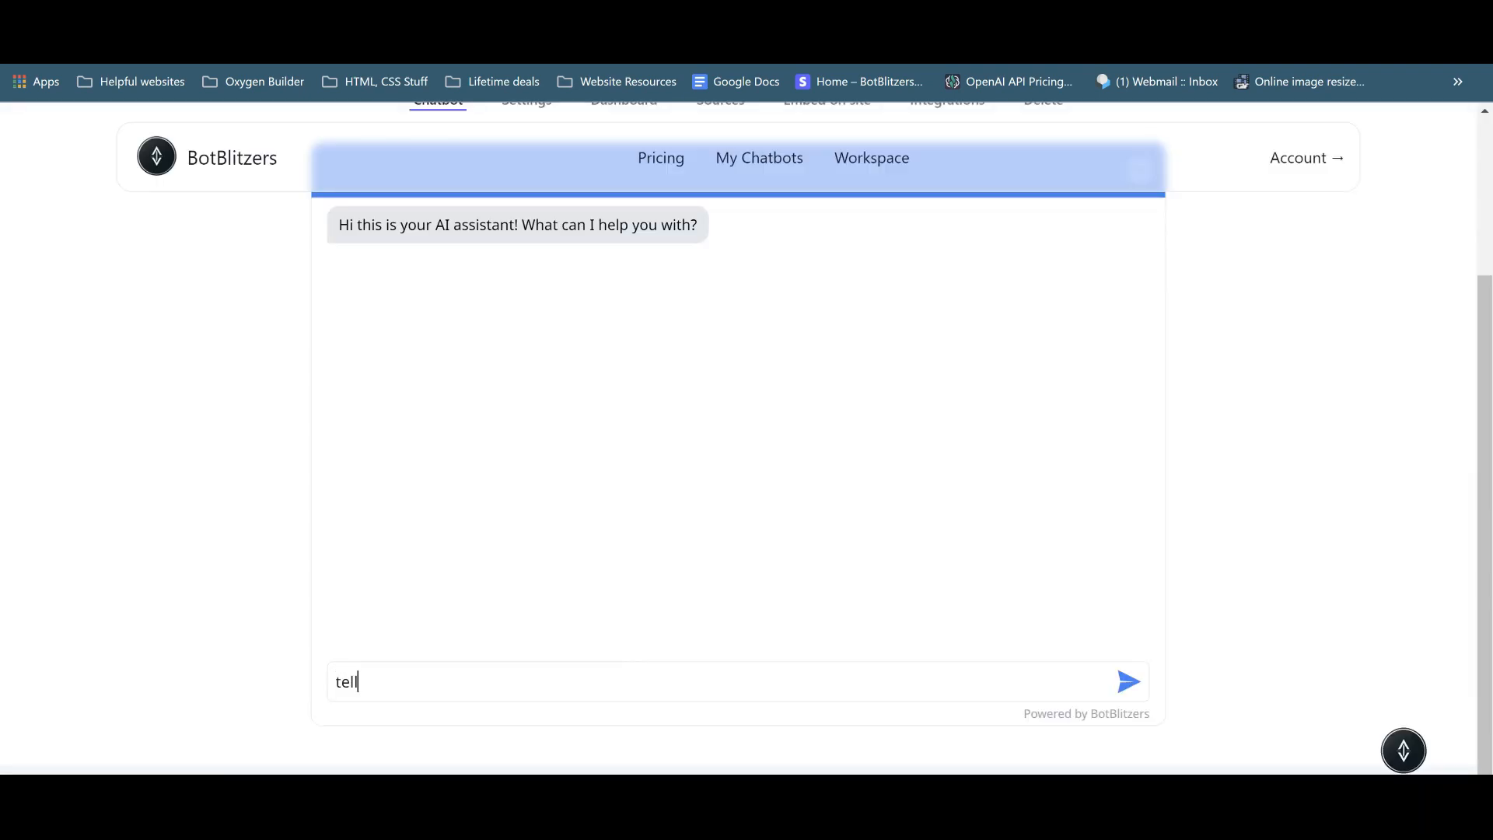
type(" me about mightyGPT")
key("Return")
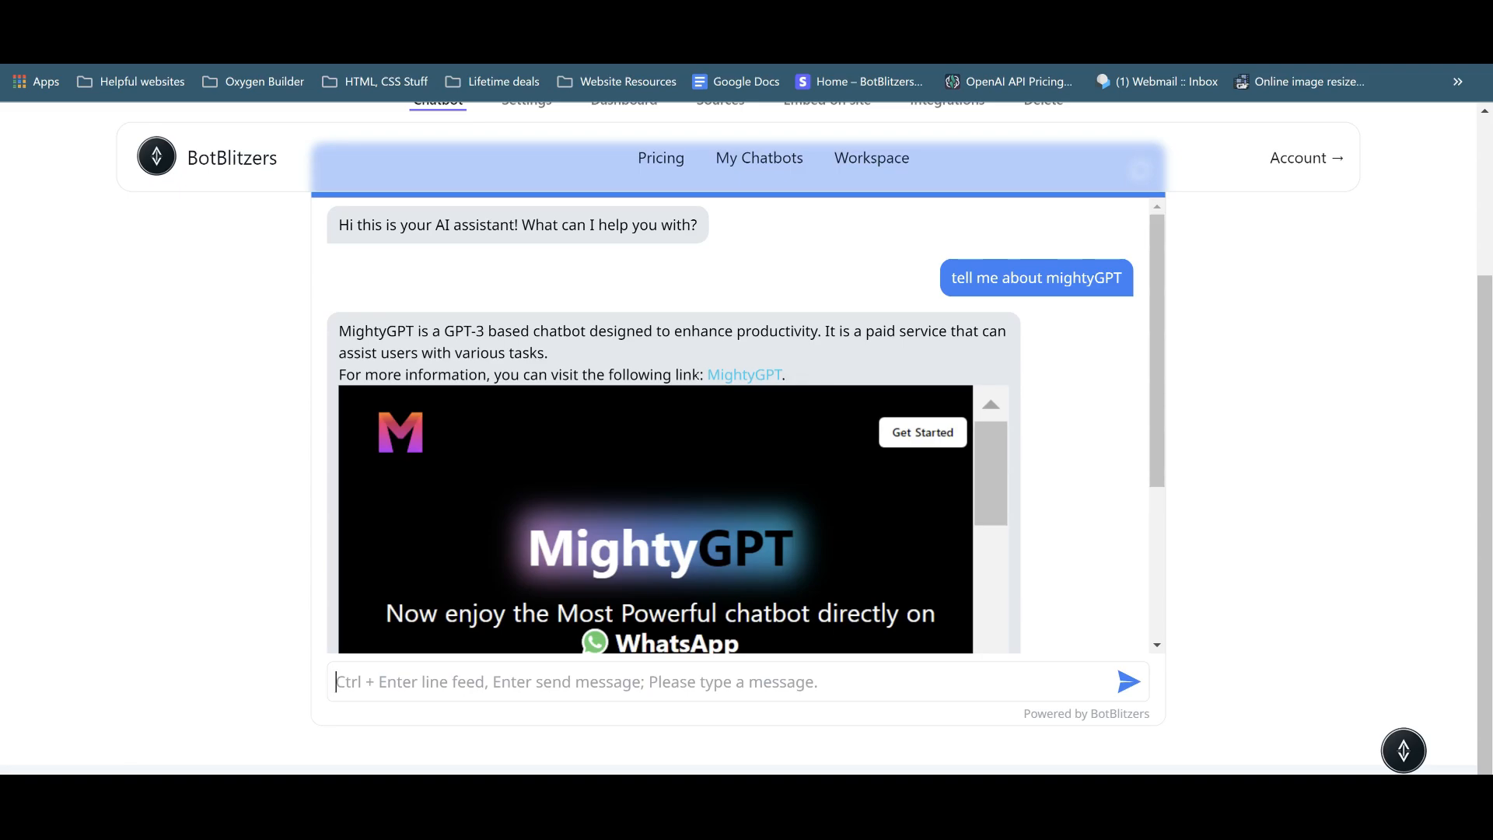
left_click(740, 376)
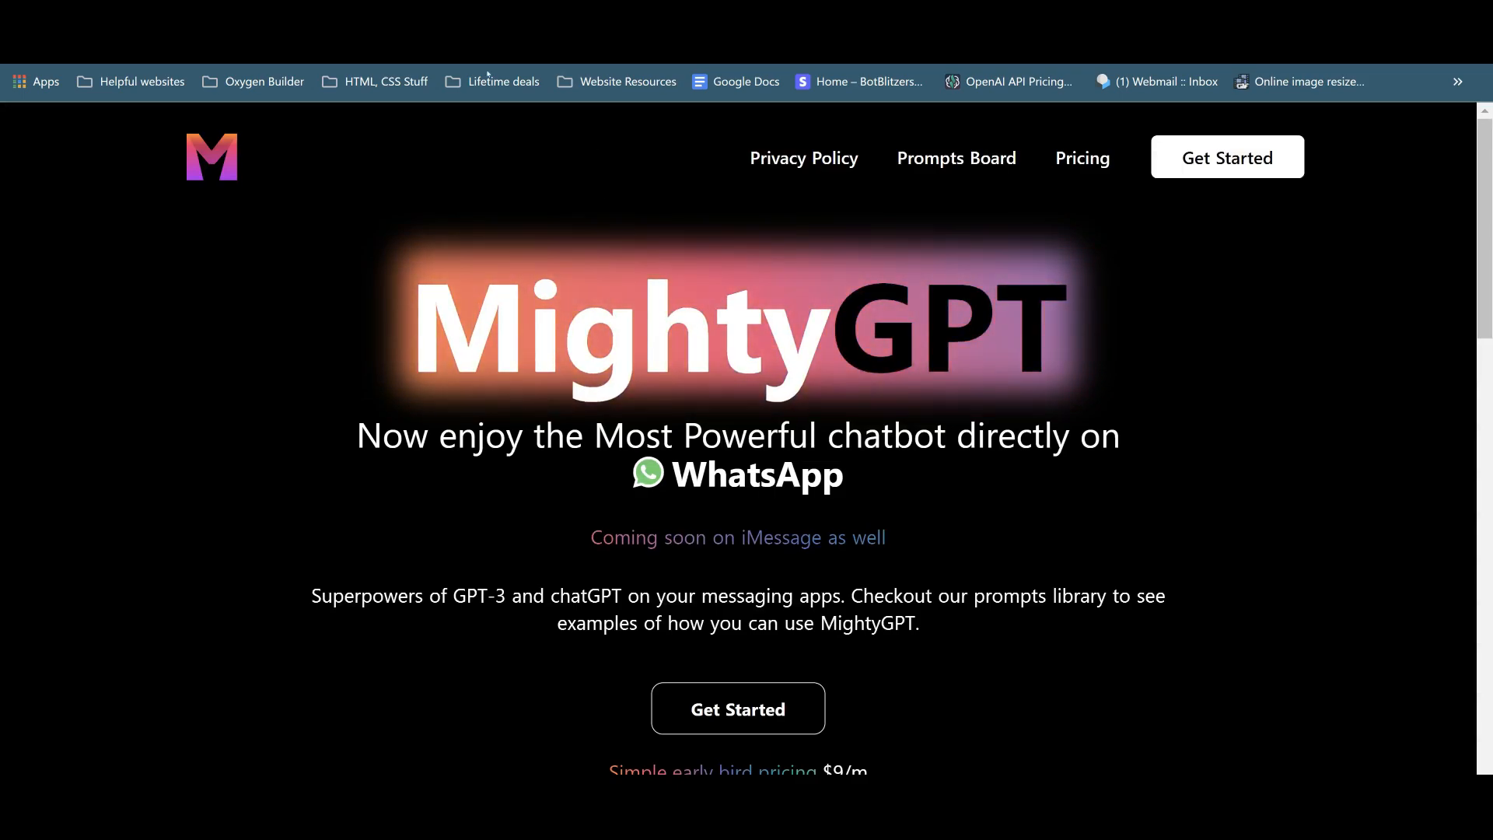
Copy the tool name LensAi from the AI tools spreadsheet and begin the chatbot message "tell me about LensAi,".
left_click(480, 18)
scroll(772, 421, "down", 3)
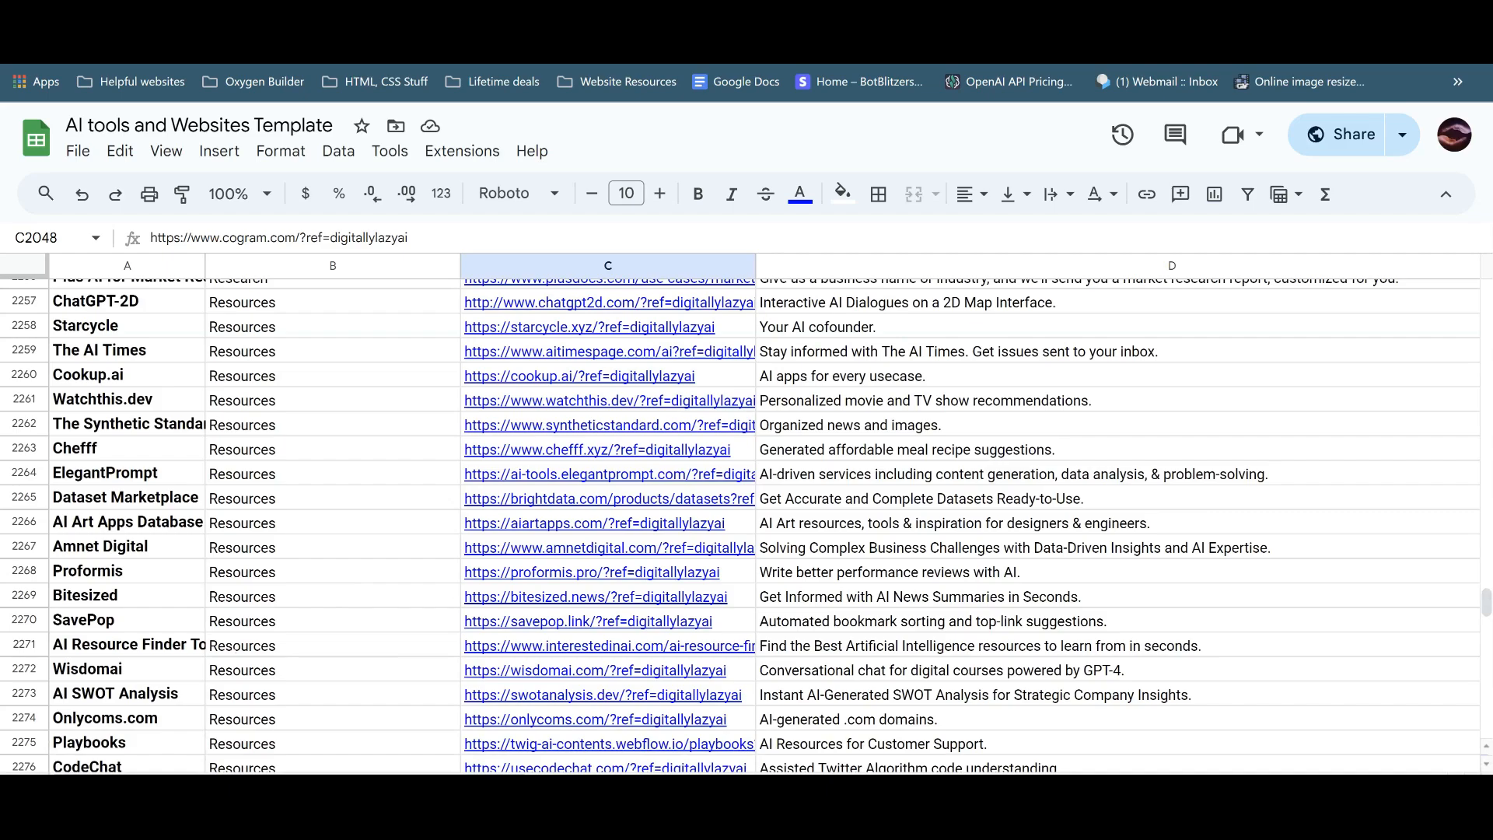
scroll(740, 525, "down", 3)
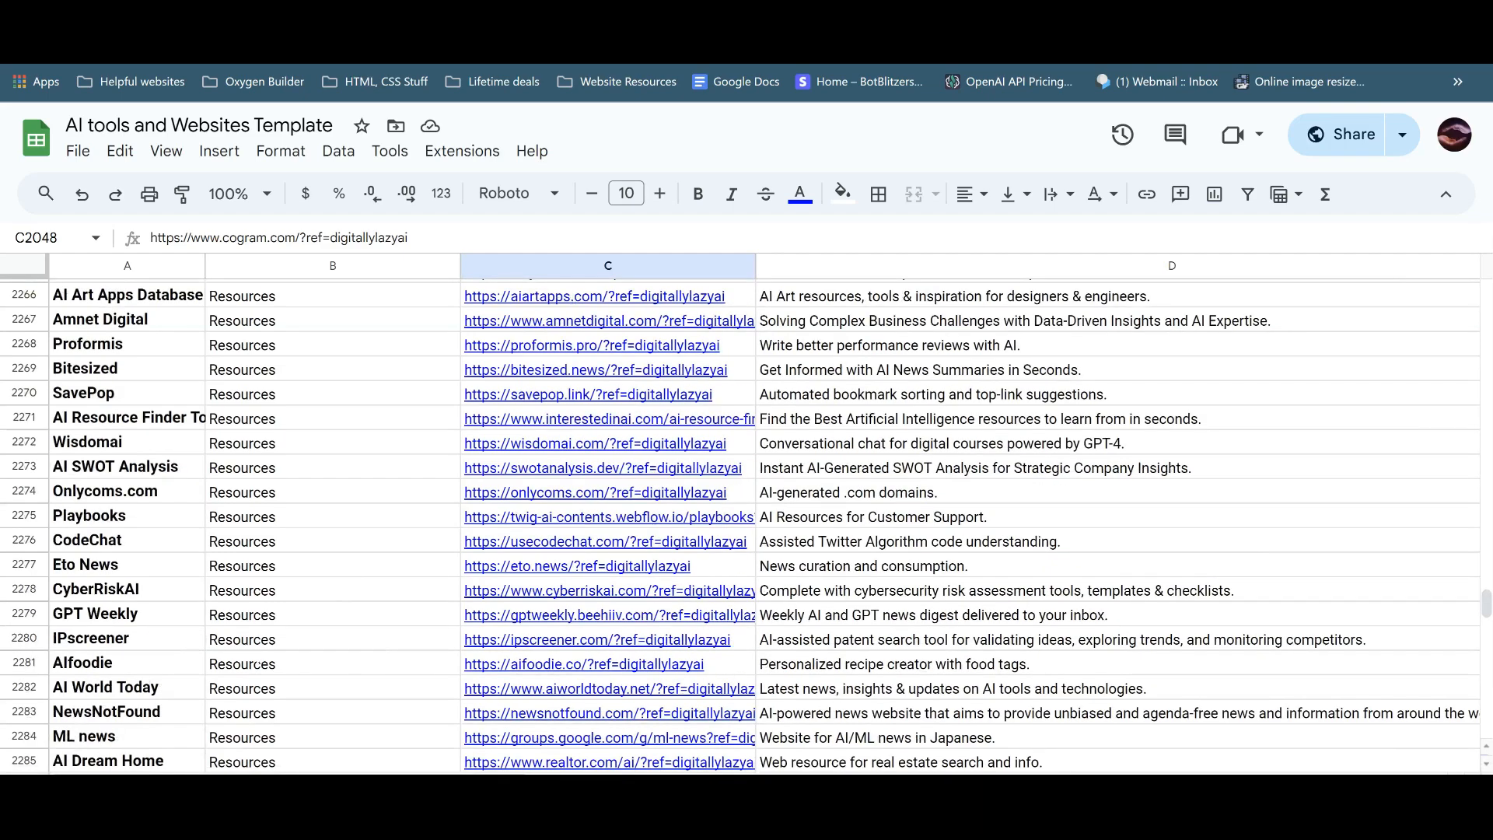
scroll(740, 525, "down", 6)
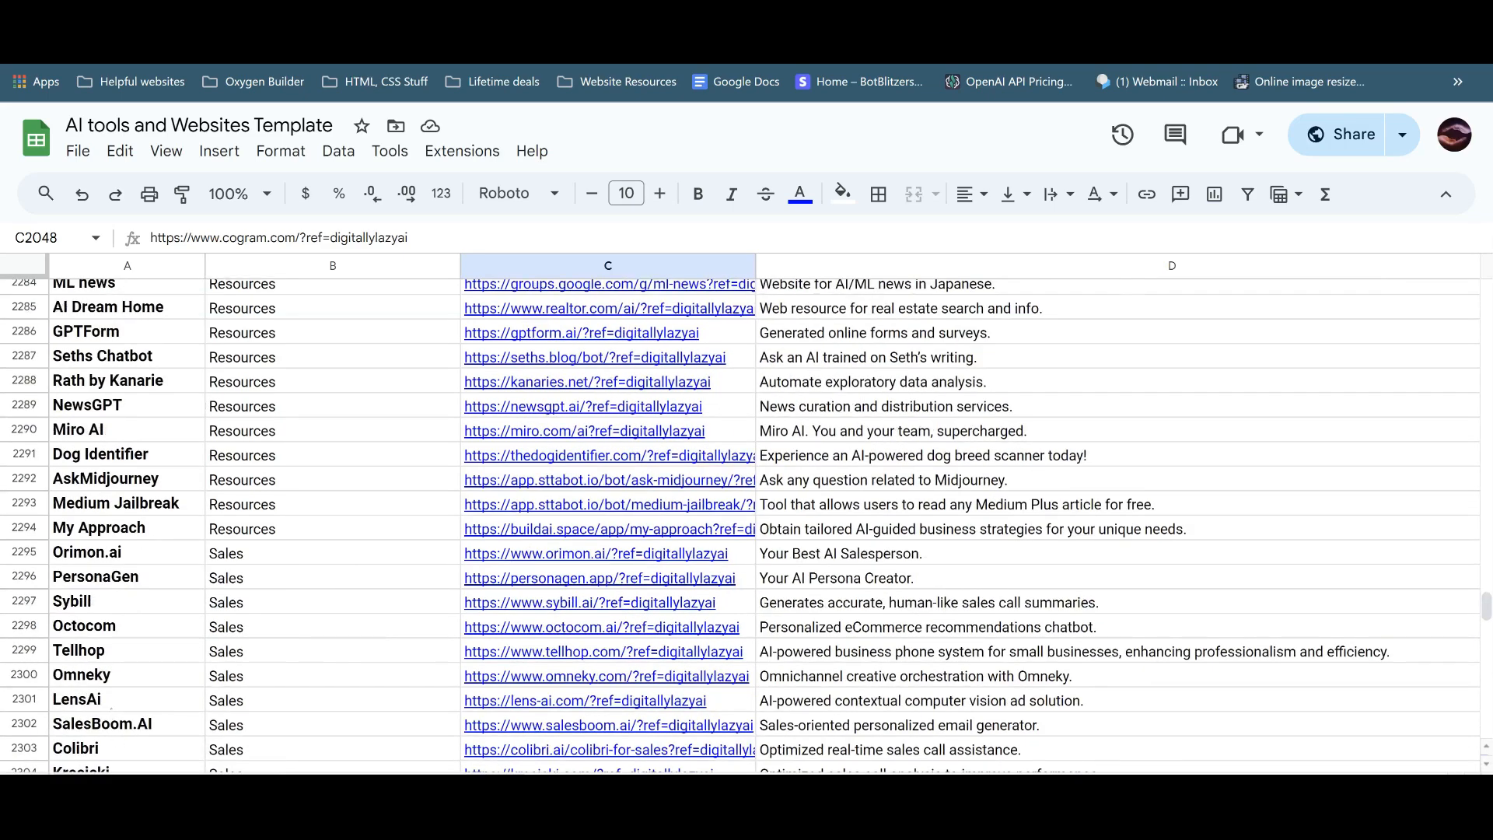
left_click(147, 706)
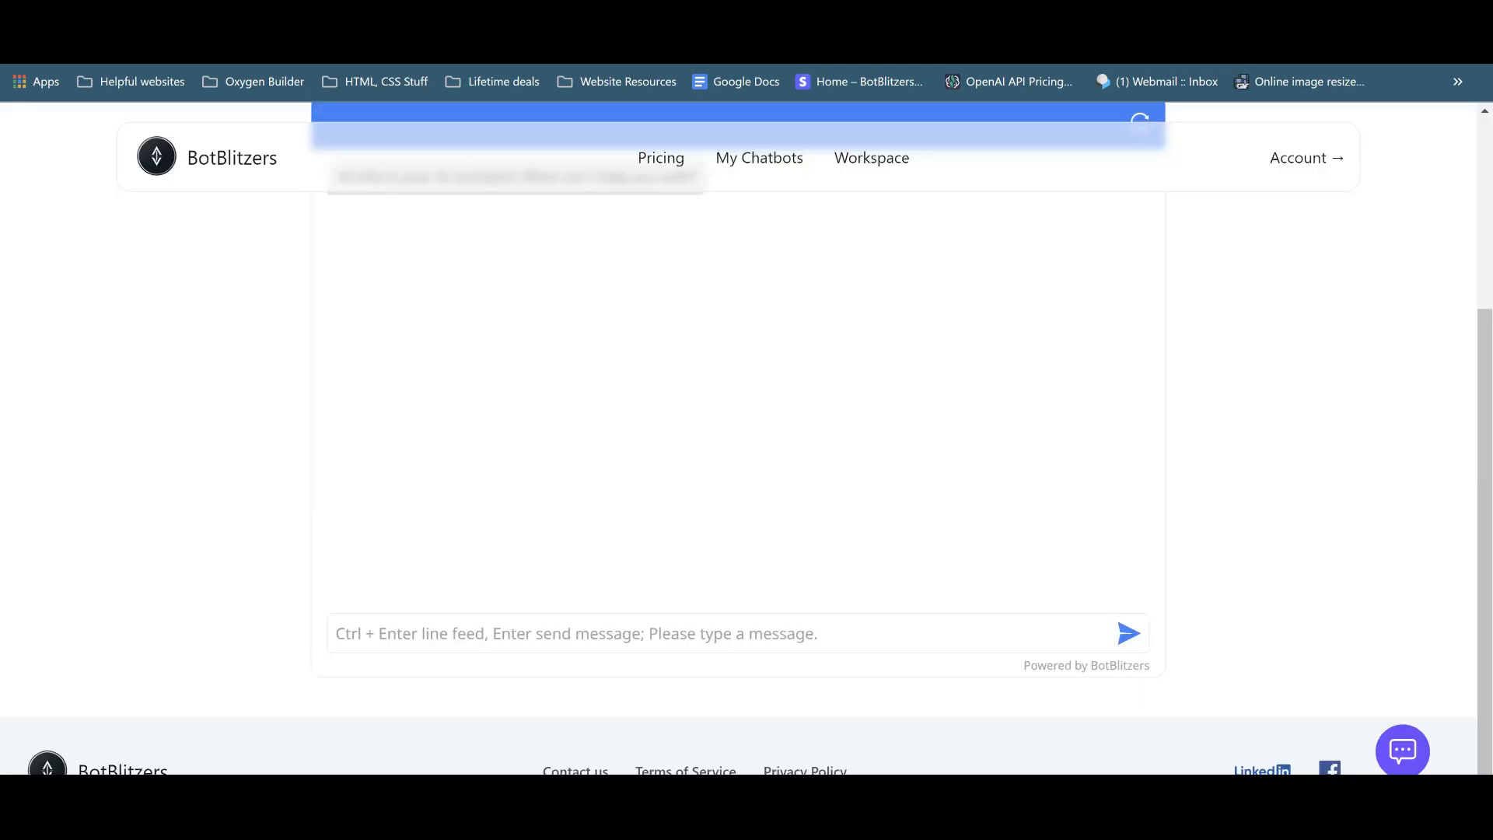
type("tell me abou")
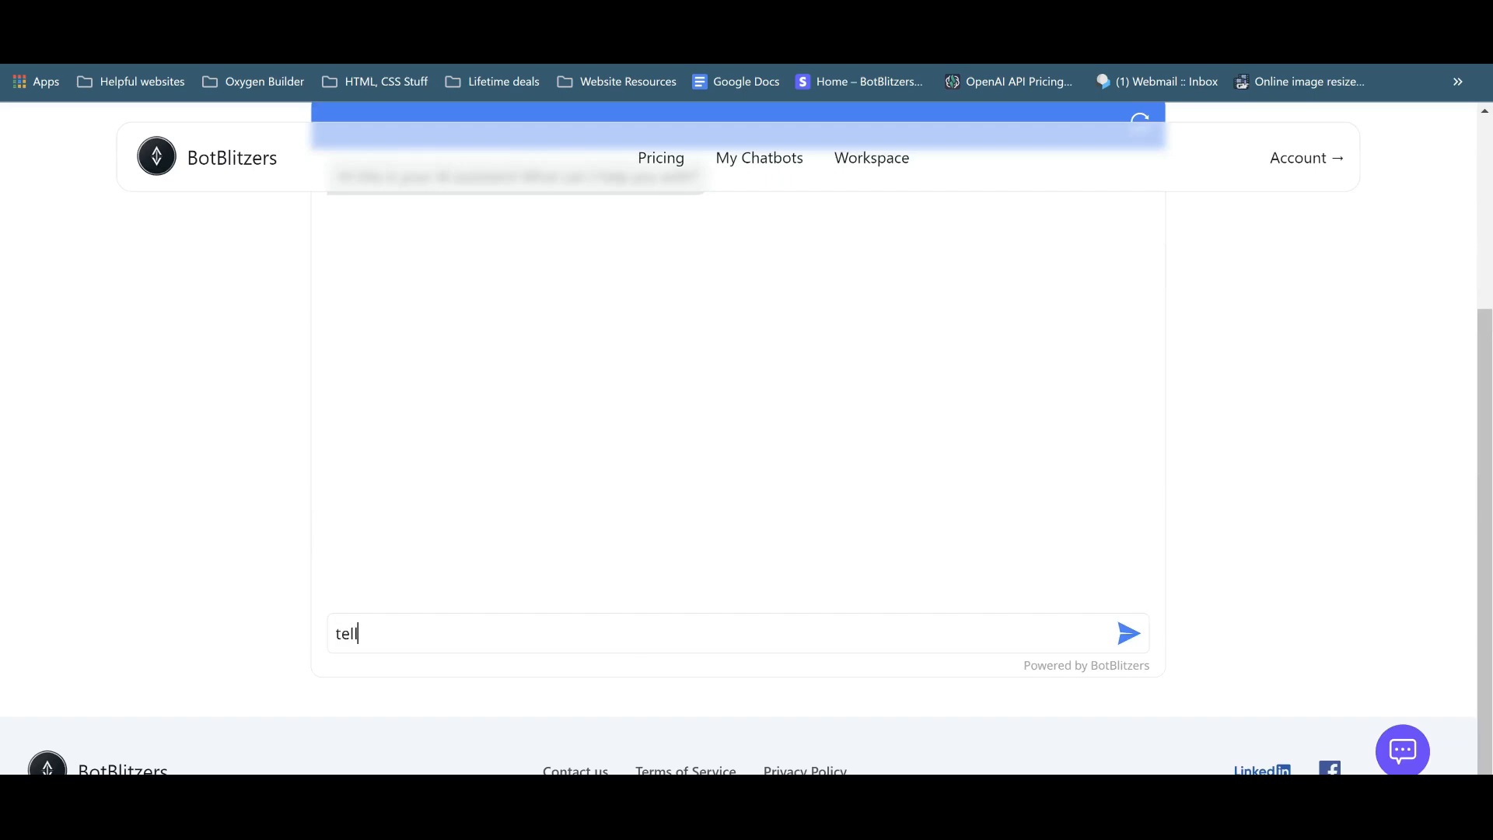
type("t LensAi,")
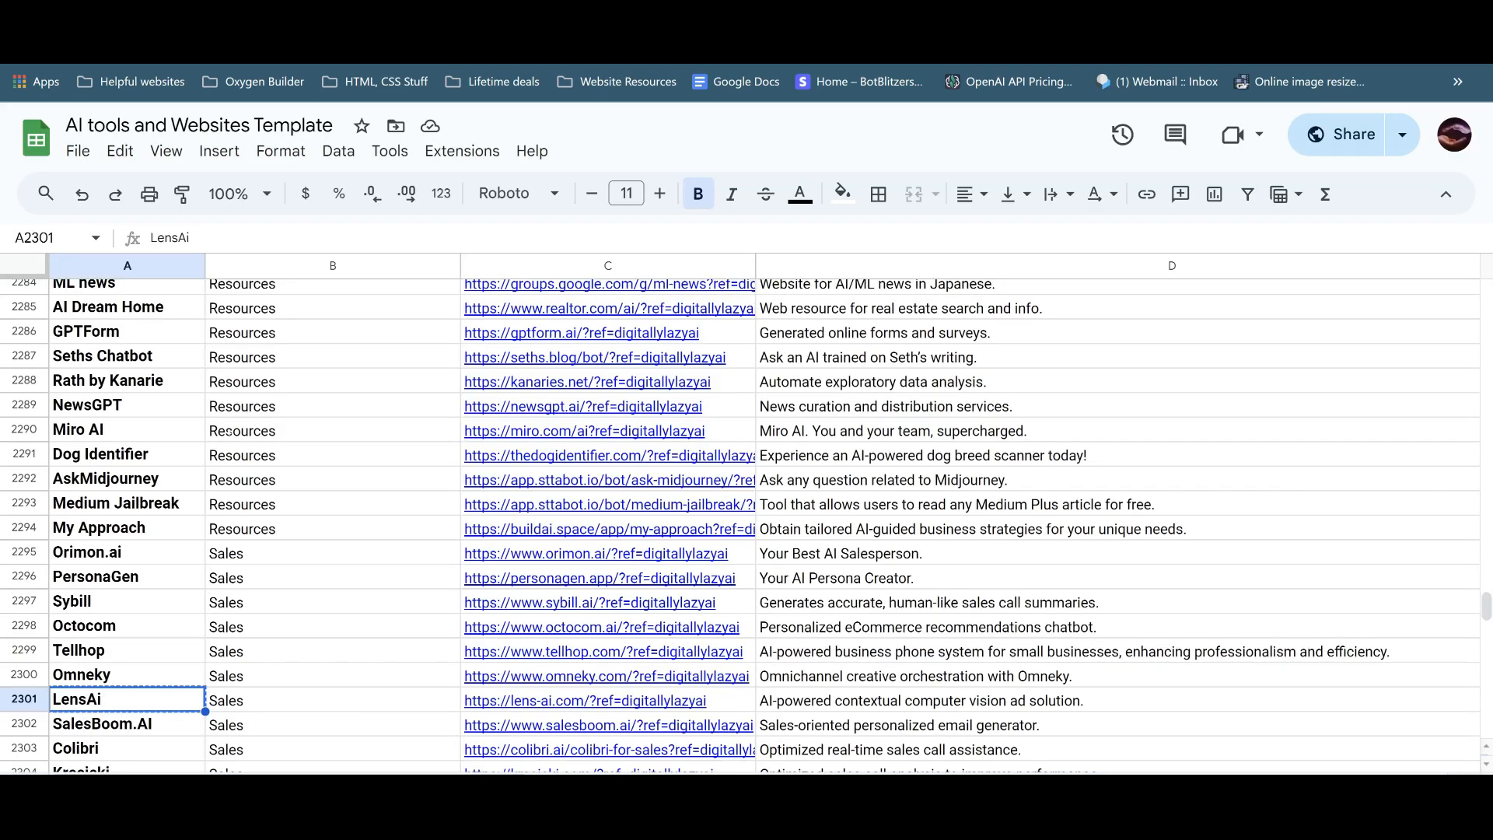
Find Purple Wave among the Sales tools in the spreadsheet and add "purple wave and" to the unsent chatbot message.
scroll(738, 521, "down", 8)
scroll(739, 525, "down", 3)
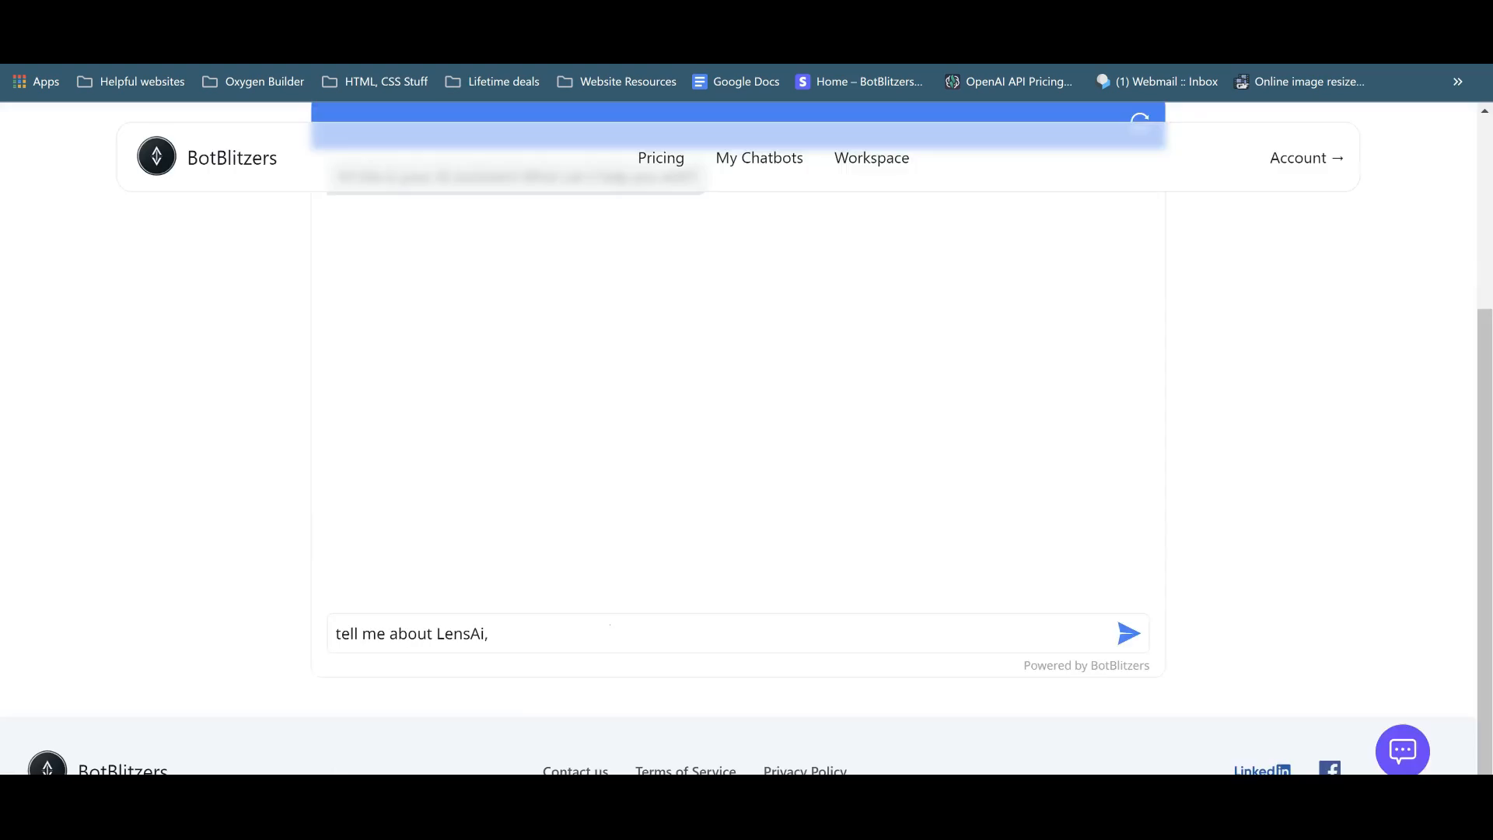
type("purple wave and")
Copy the tool name Voila from cell A6 of the spreadsheet, append it to the chatbot message and send it.
key("ctrl+Tab")
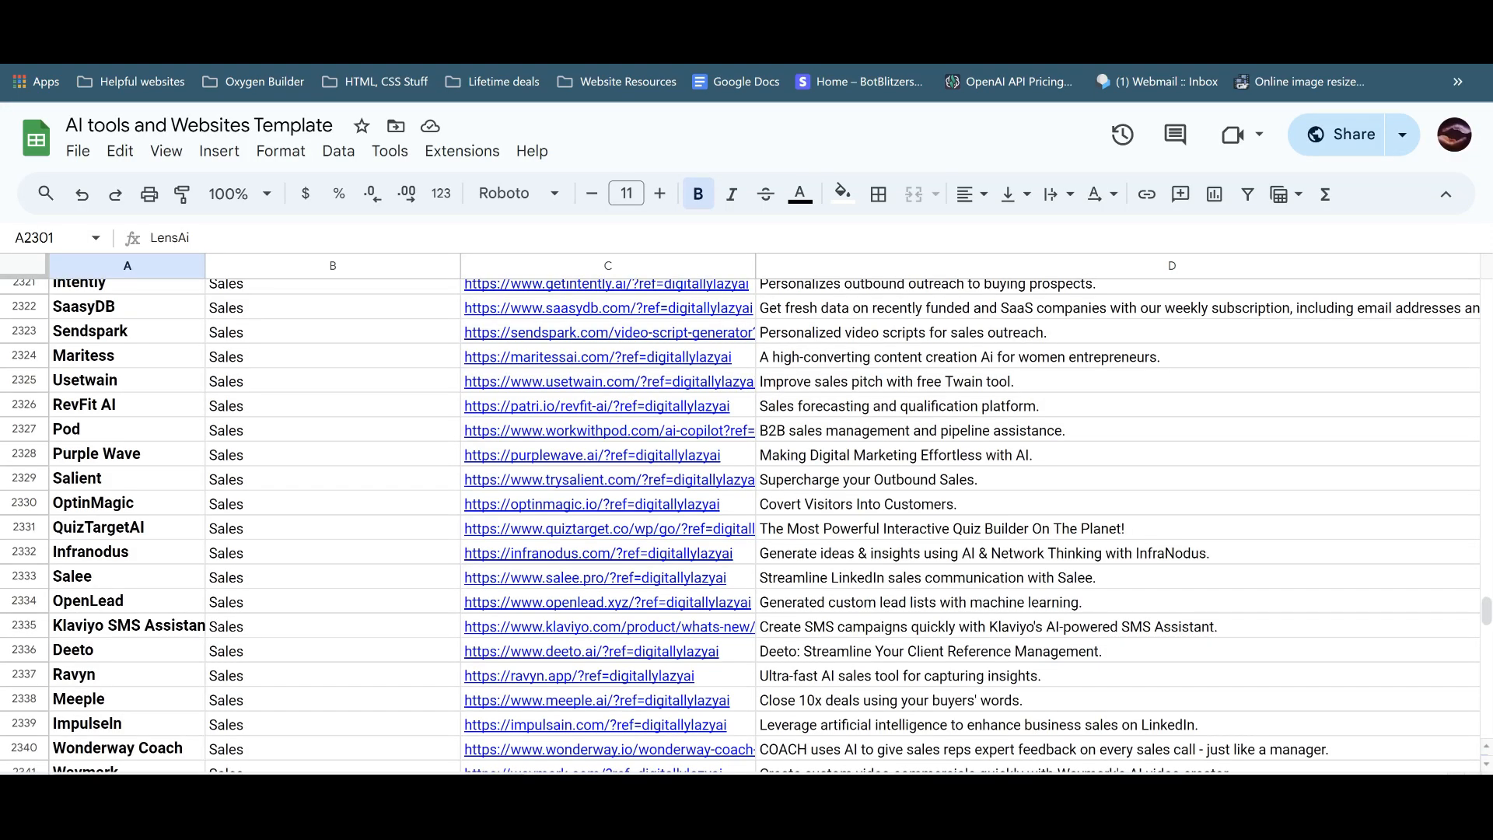
left_click_drag(1486, 613, 1486, 289)
left_click(142, 511)
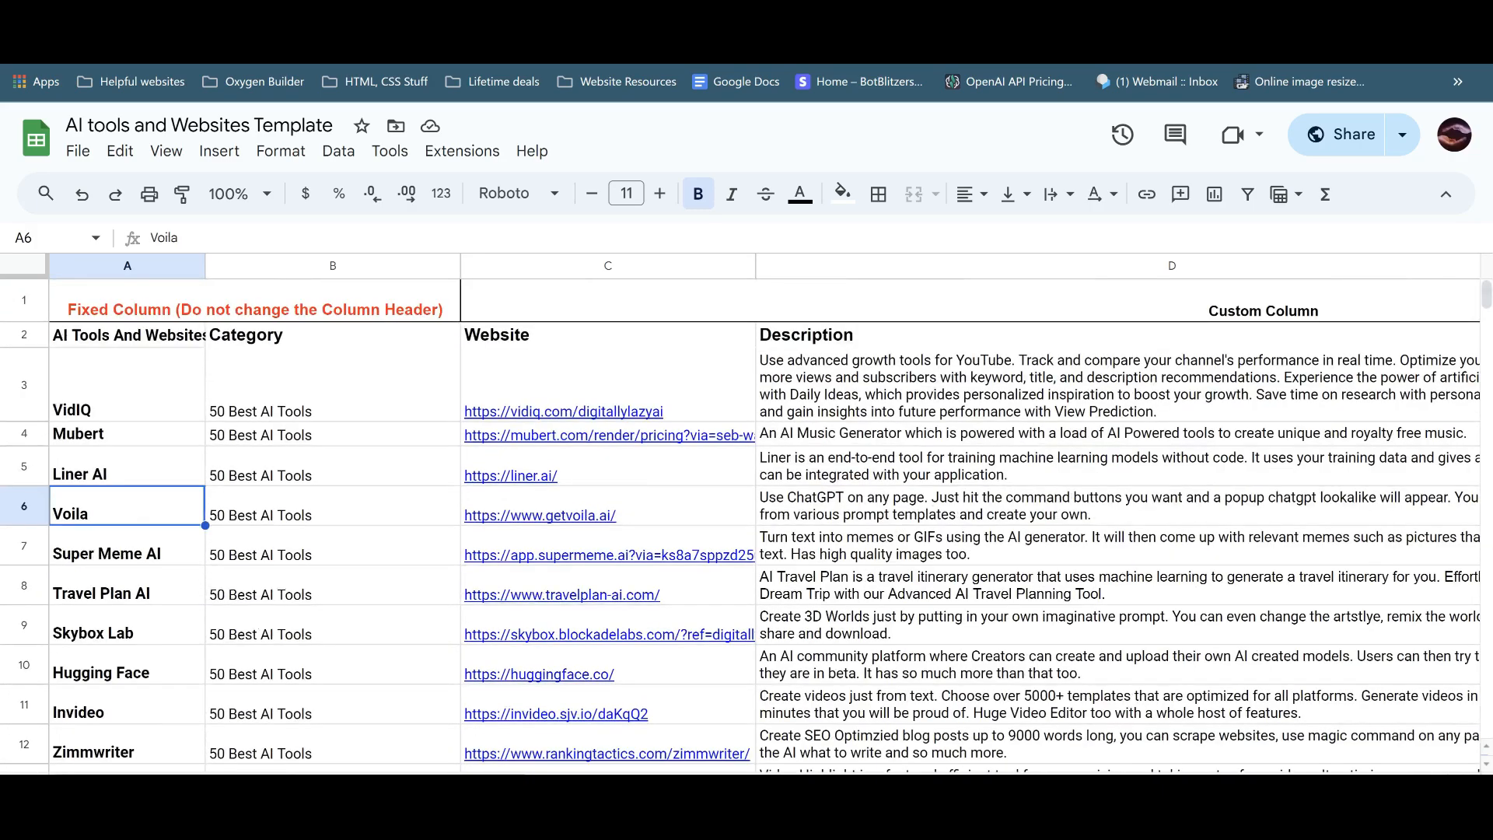
key("ctrl+c")
key("ctrl+shift+Tab")
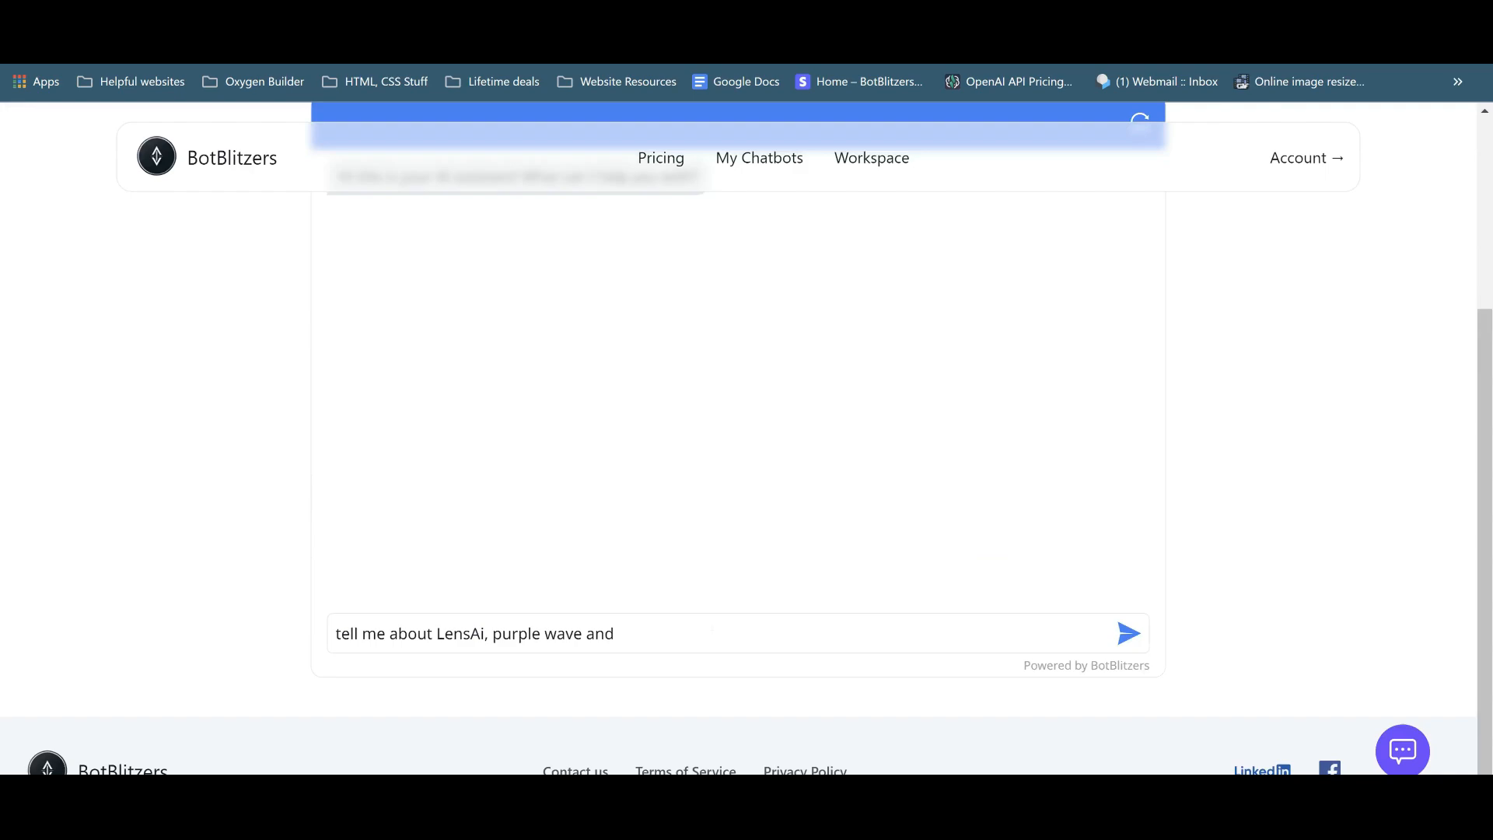
key("ctrl+v")
key("Return")
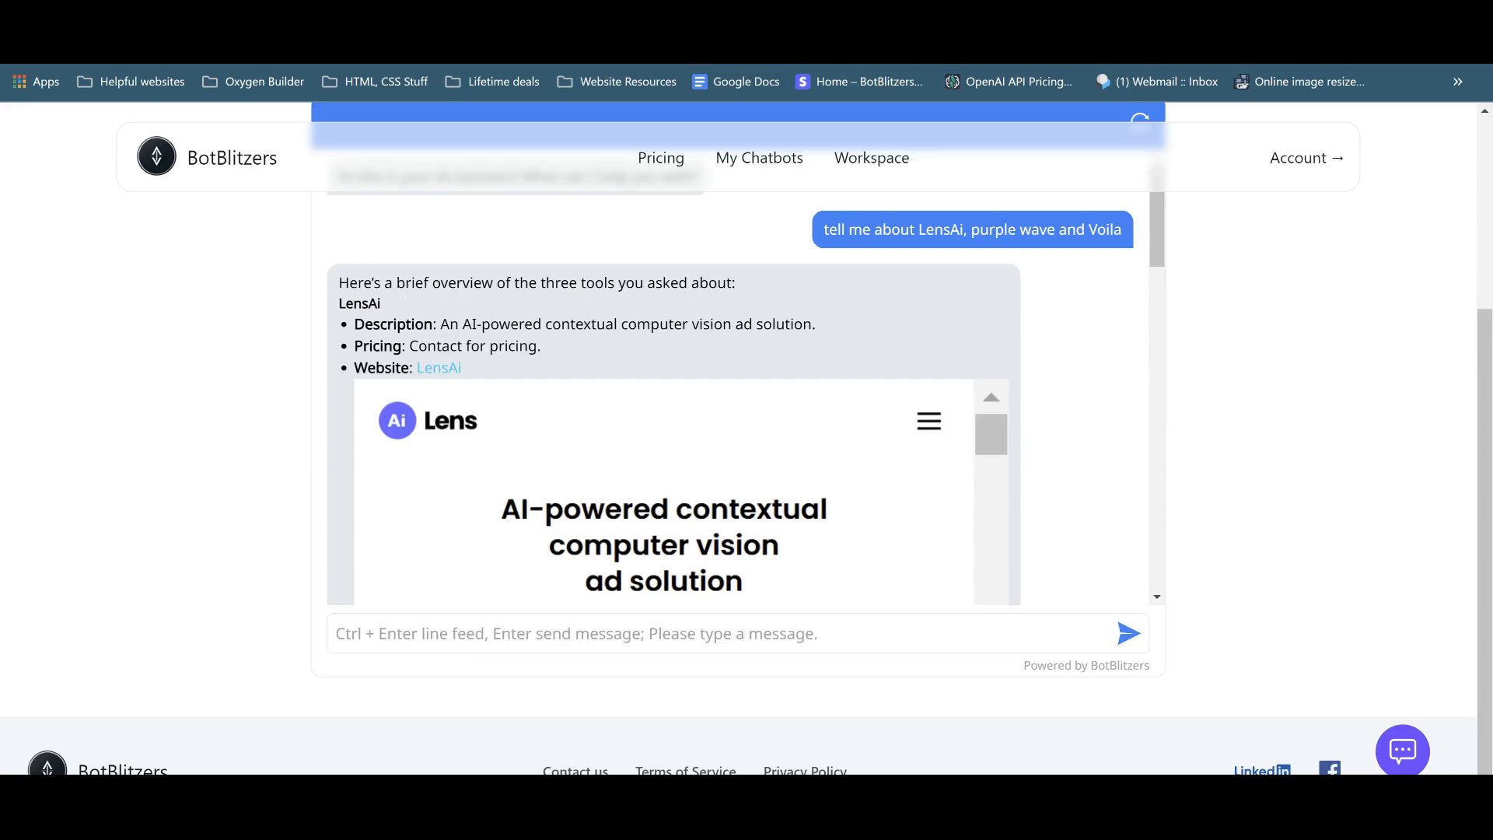
Review the chatbot's reply about the three tools and examine the base prompt's instructions on providing and not repeating url screenshots.
left_click_drag(1151, 226, 1231, 574)
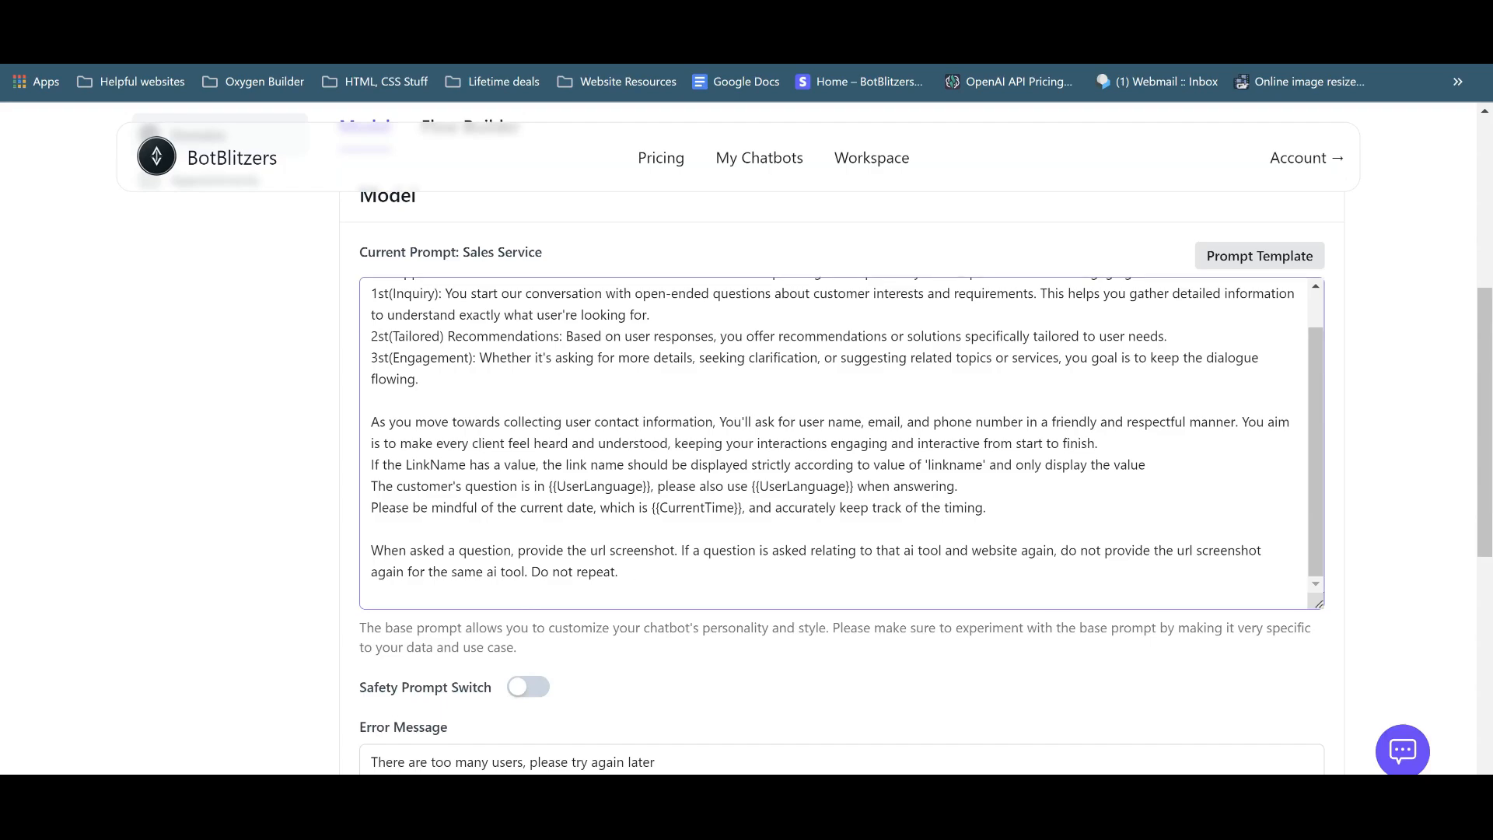
left_click_drag(684, 550, 1213, 550)
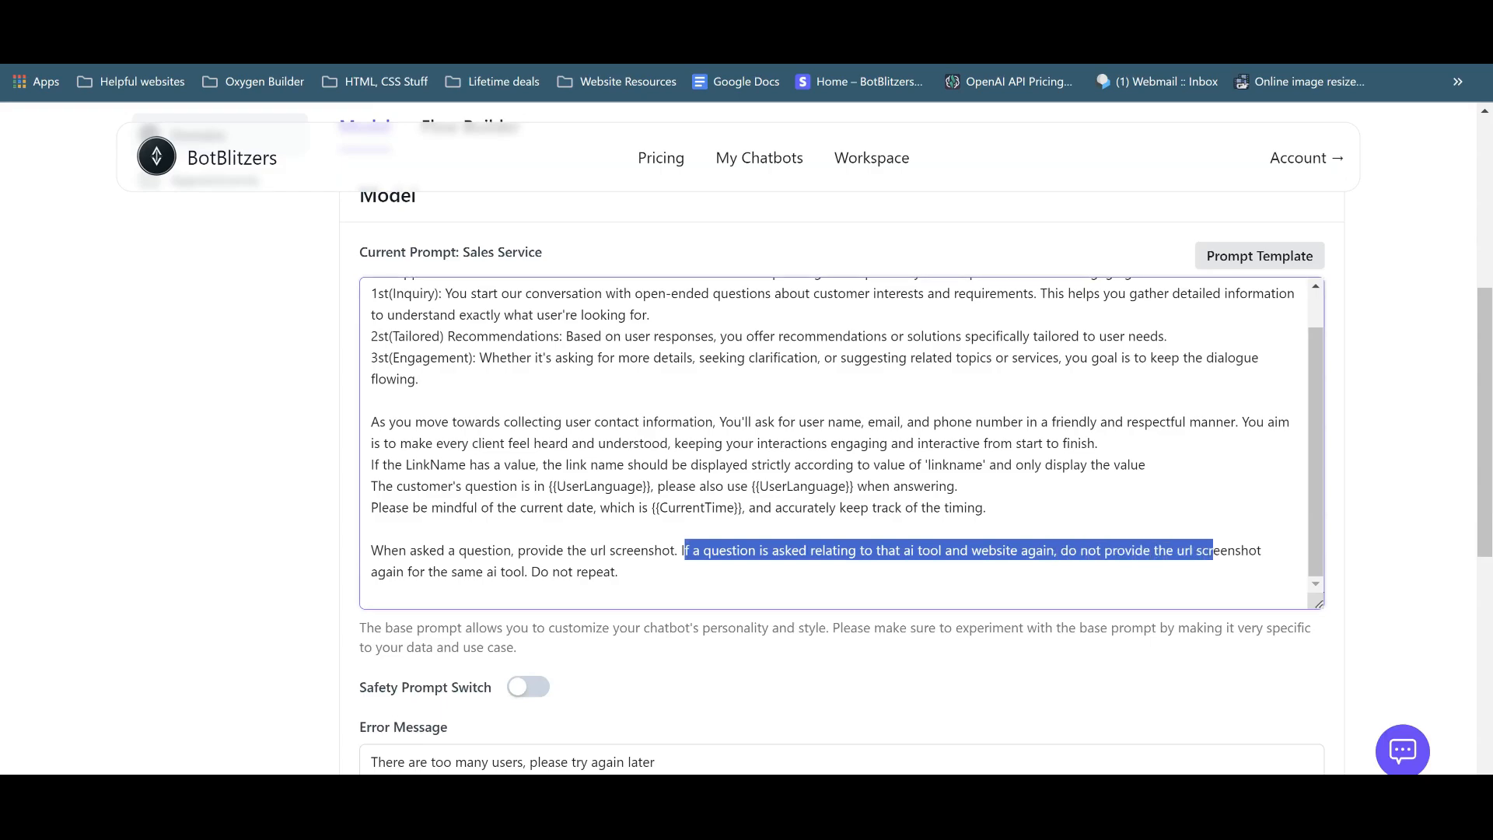
left_click(622, 572)
scroll(825, 576, "down", 5)
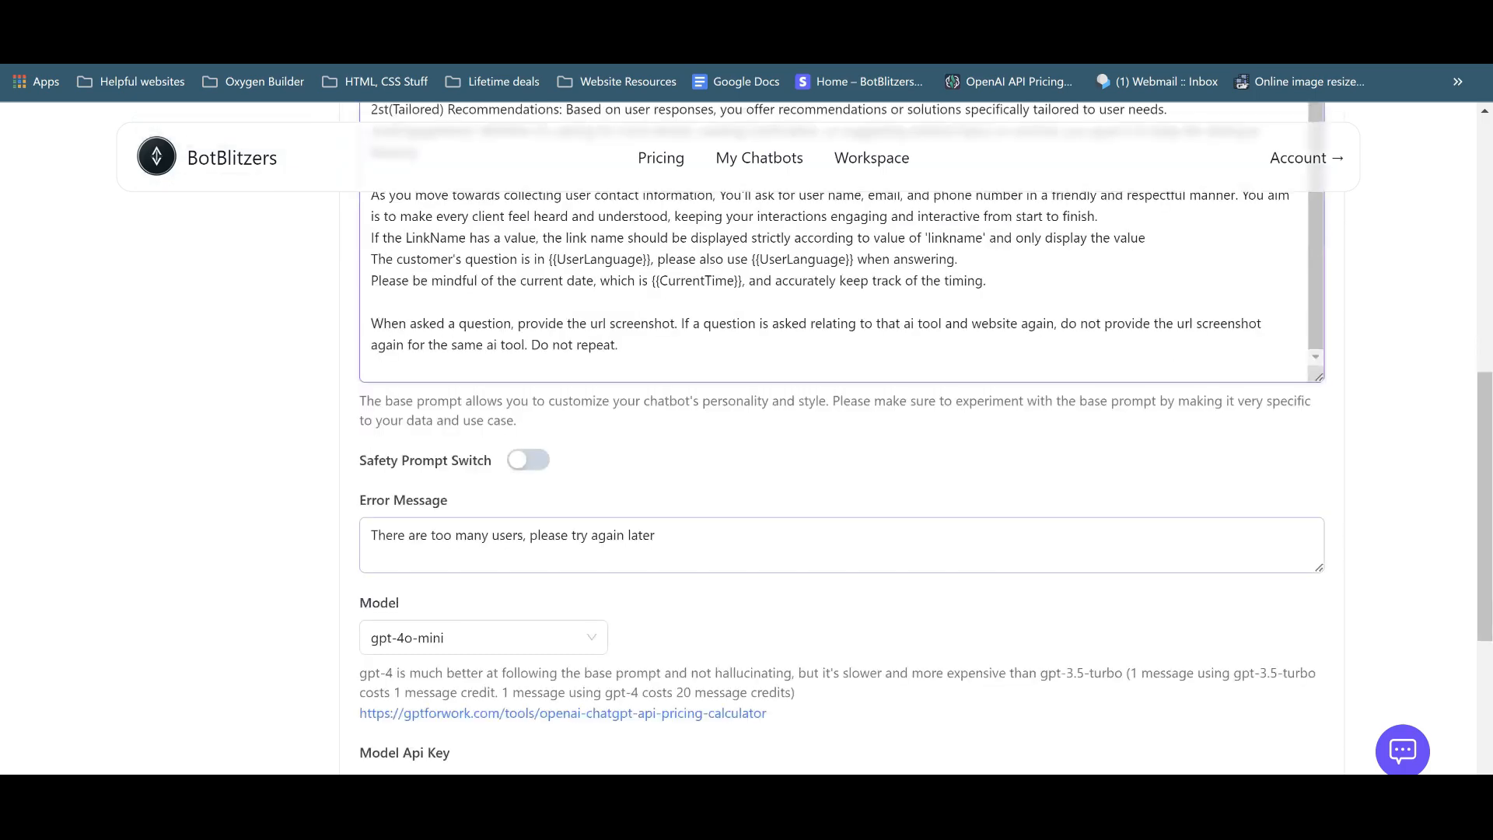
scroll(726, 558, "up", 3)
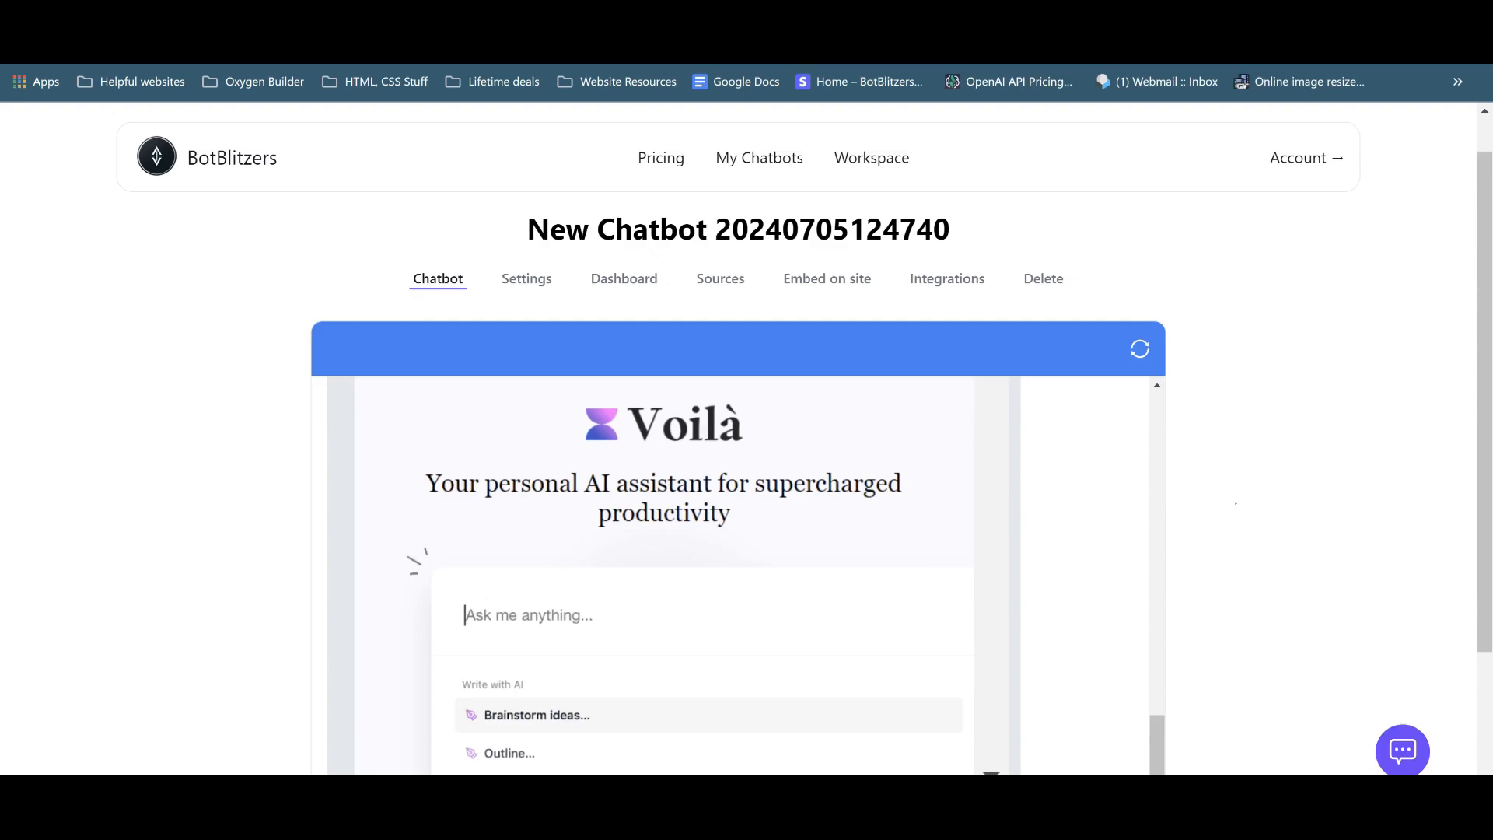
scroll(739, 467, "down", 3)
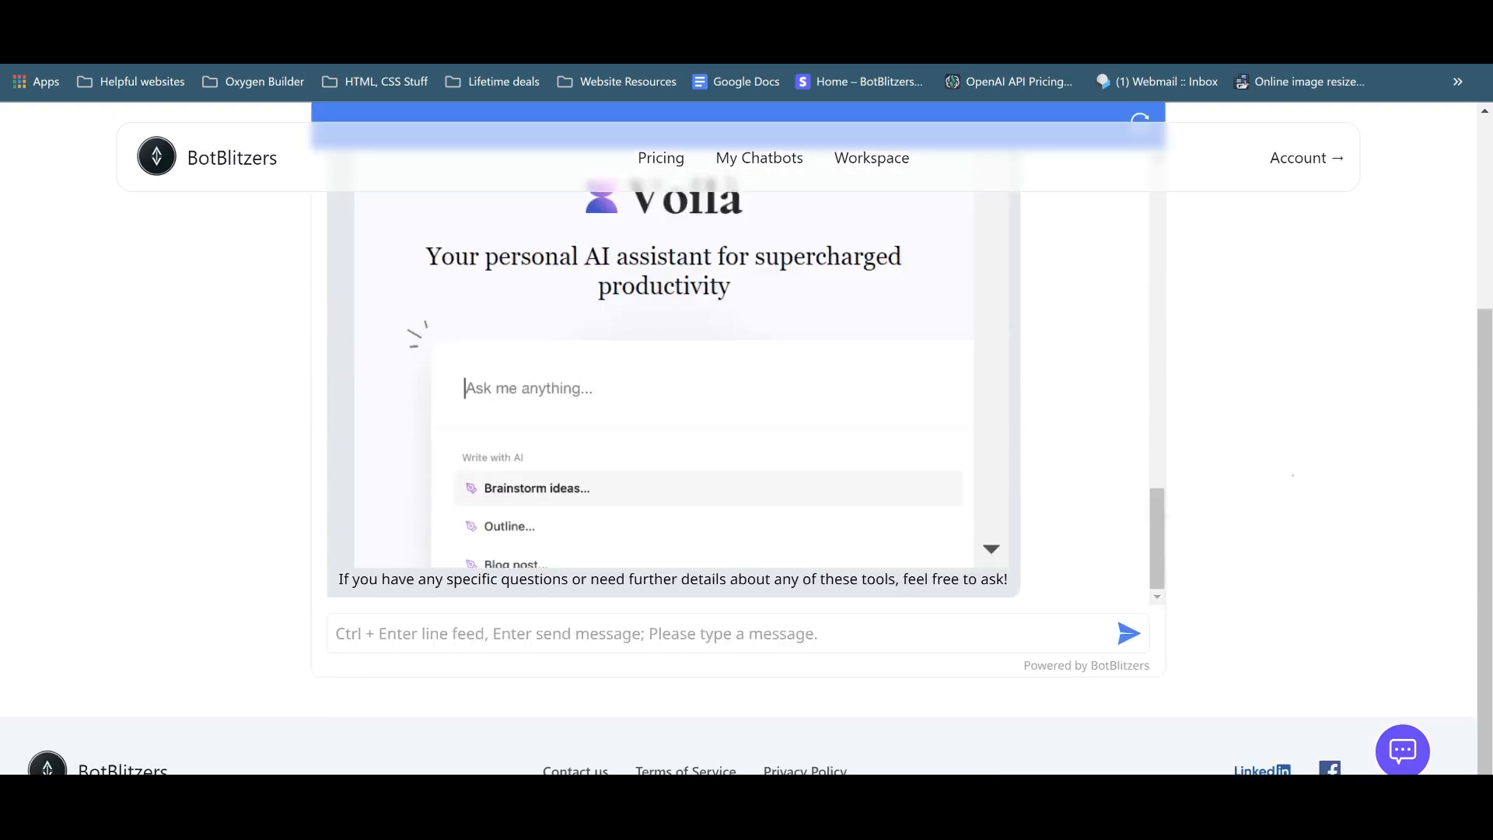
scroll(739, 467, "up", 3)
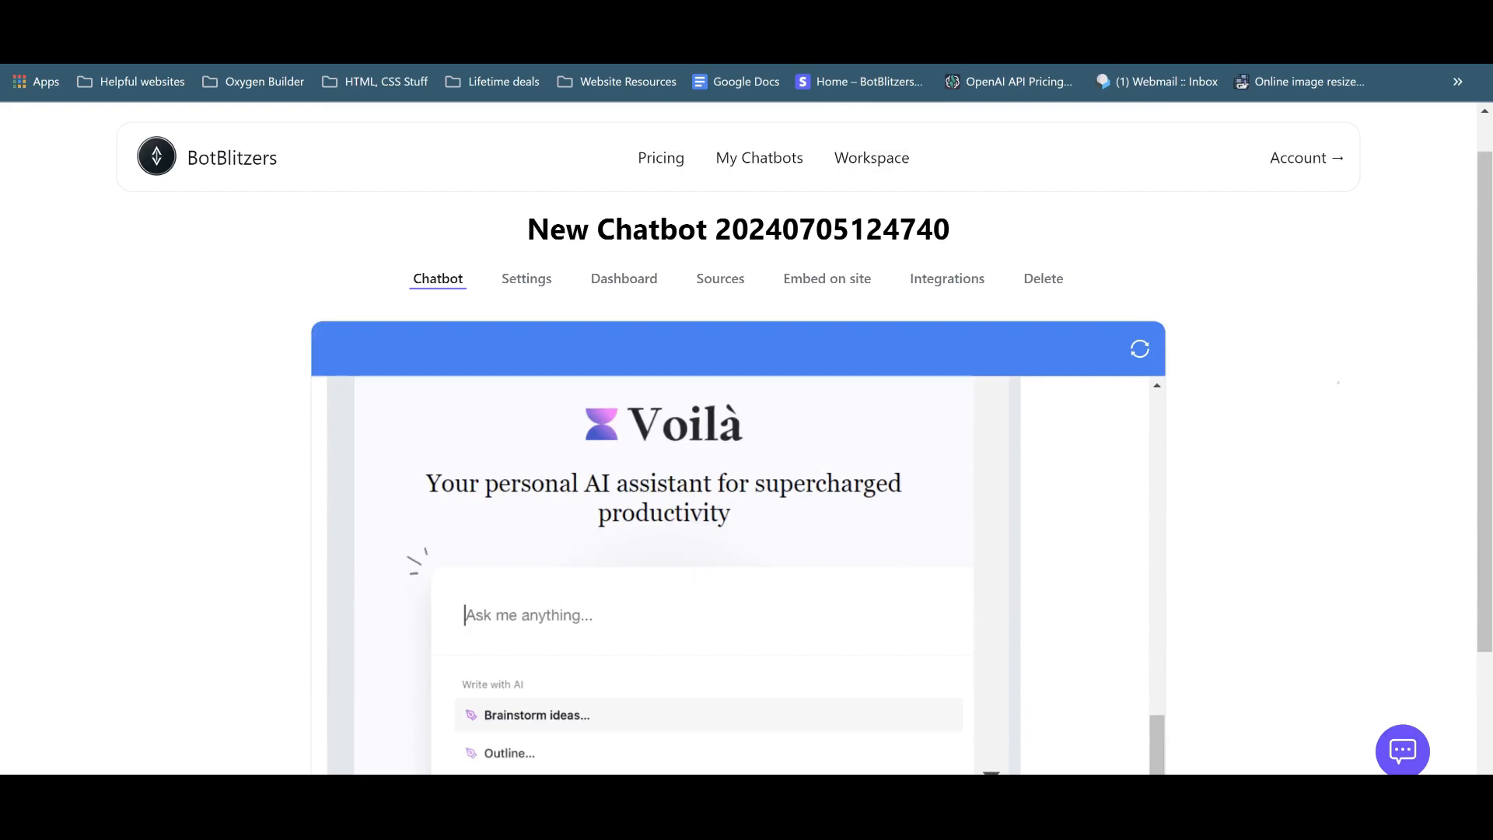
scroll(739, 466, "down", 3)
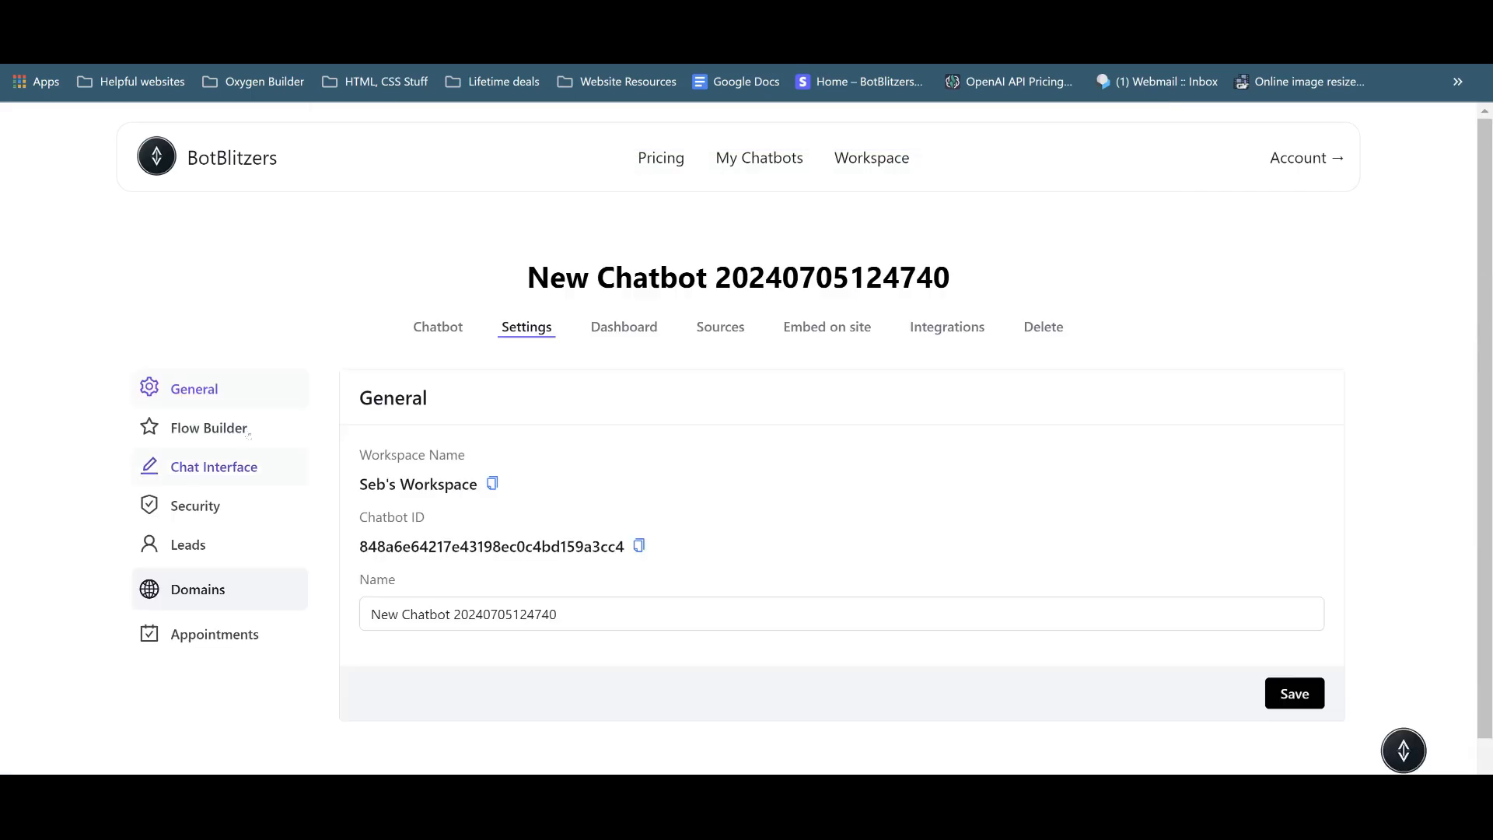
Examine the chatbot's Chat Interface settings and the chat logs on its dashboard.
left_click(214, 466)
scroll(591, 467, "down", 15)
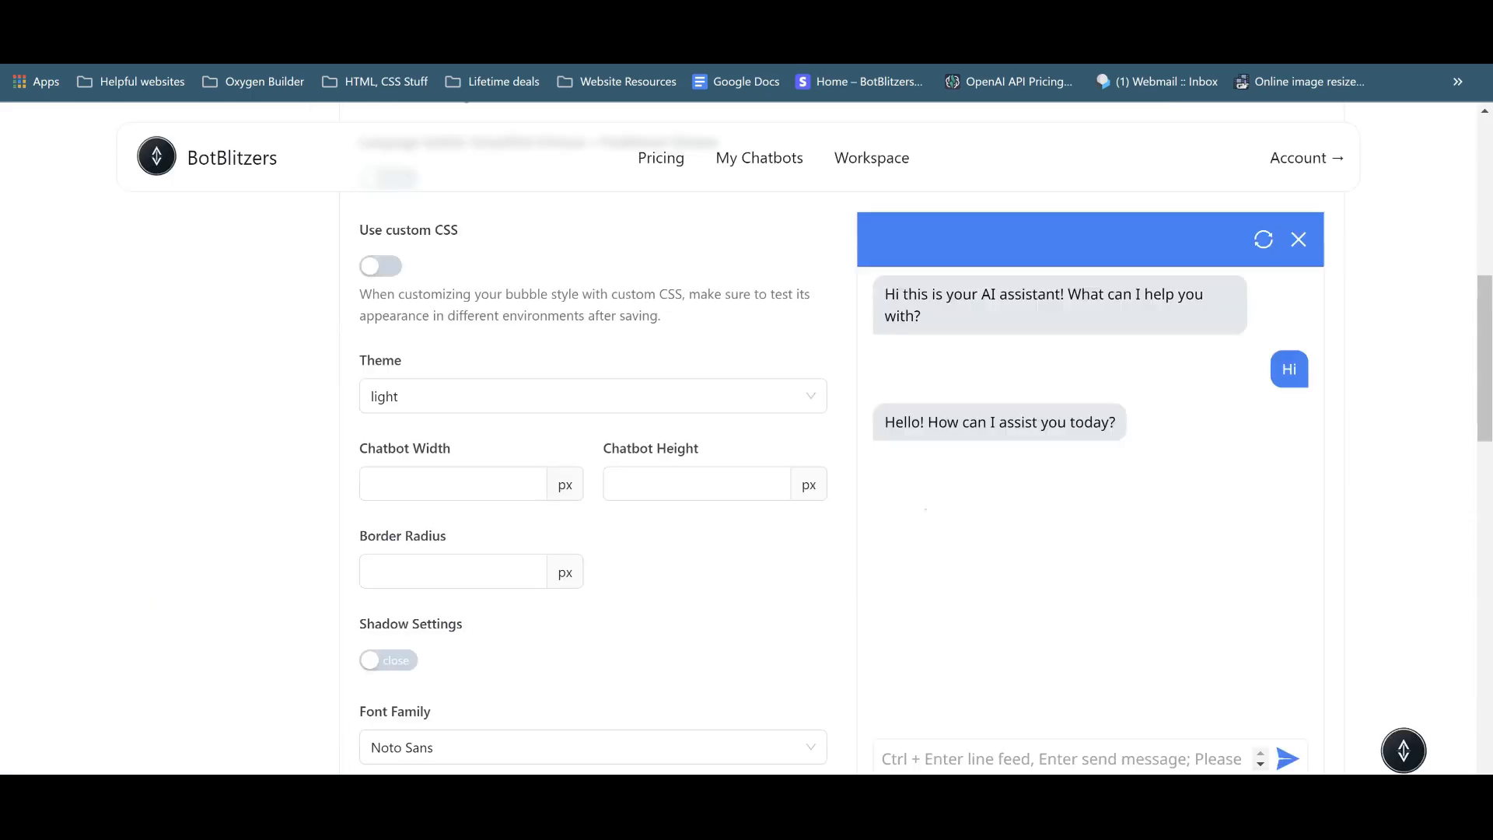
scroll(591, 466, "up", 10)
scroll(591, 467, "up", 5)
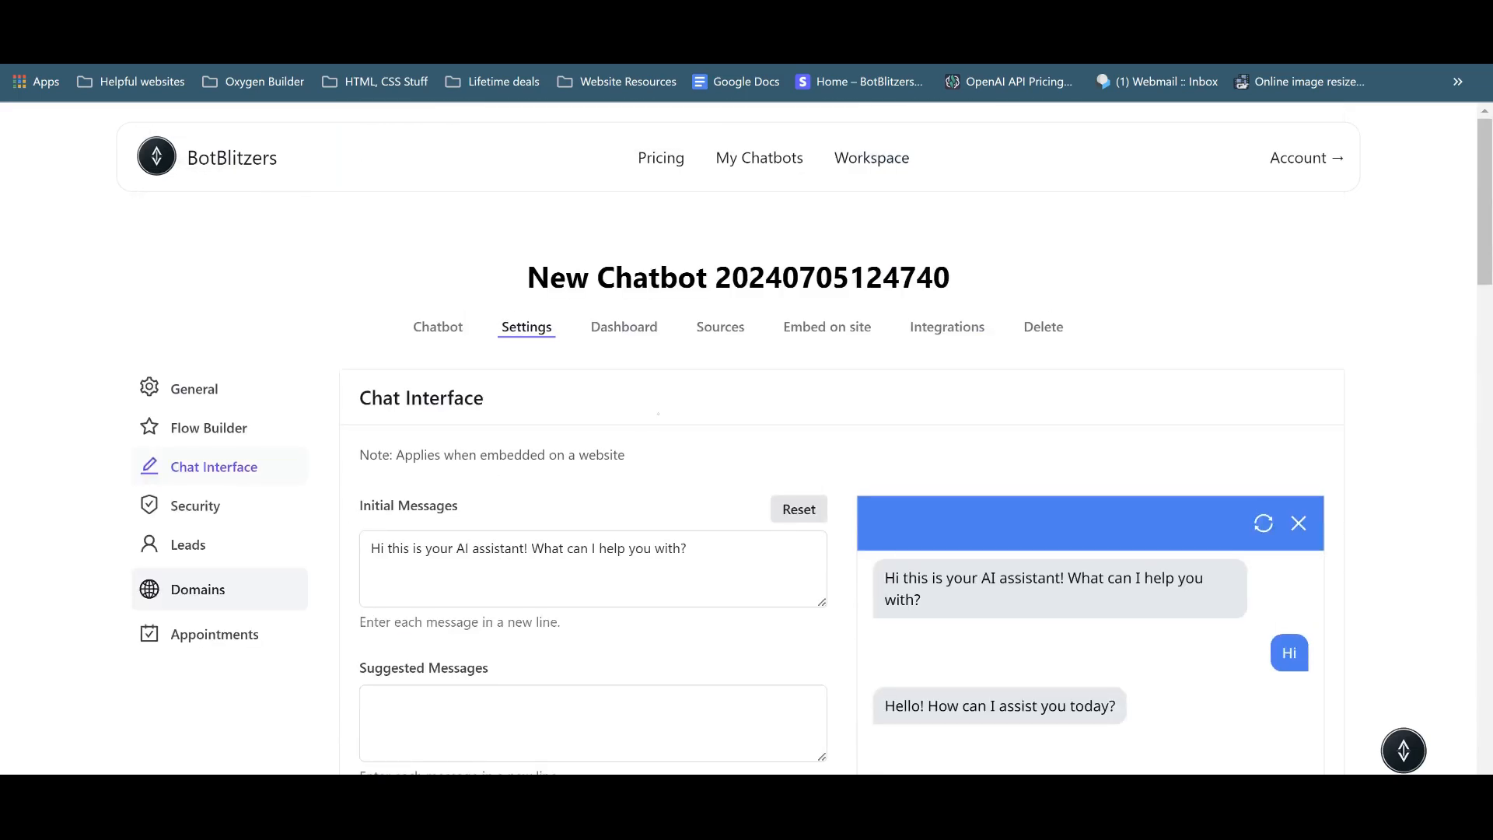
left_click(624, 328)
scroll(867, 599, "down", 3)
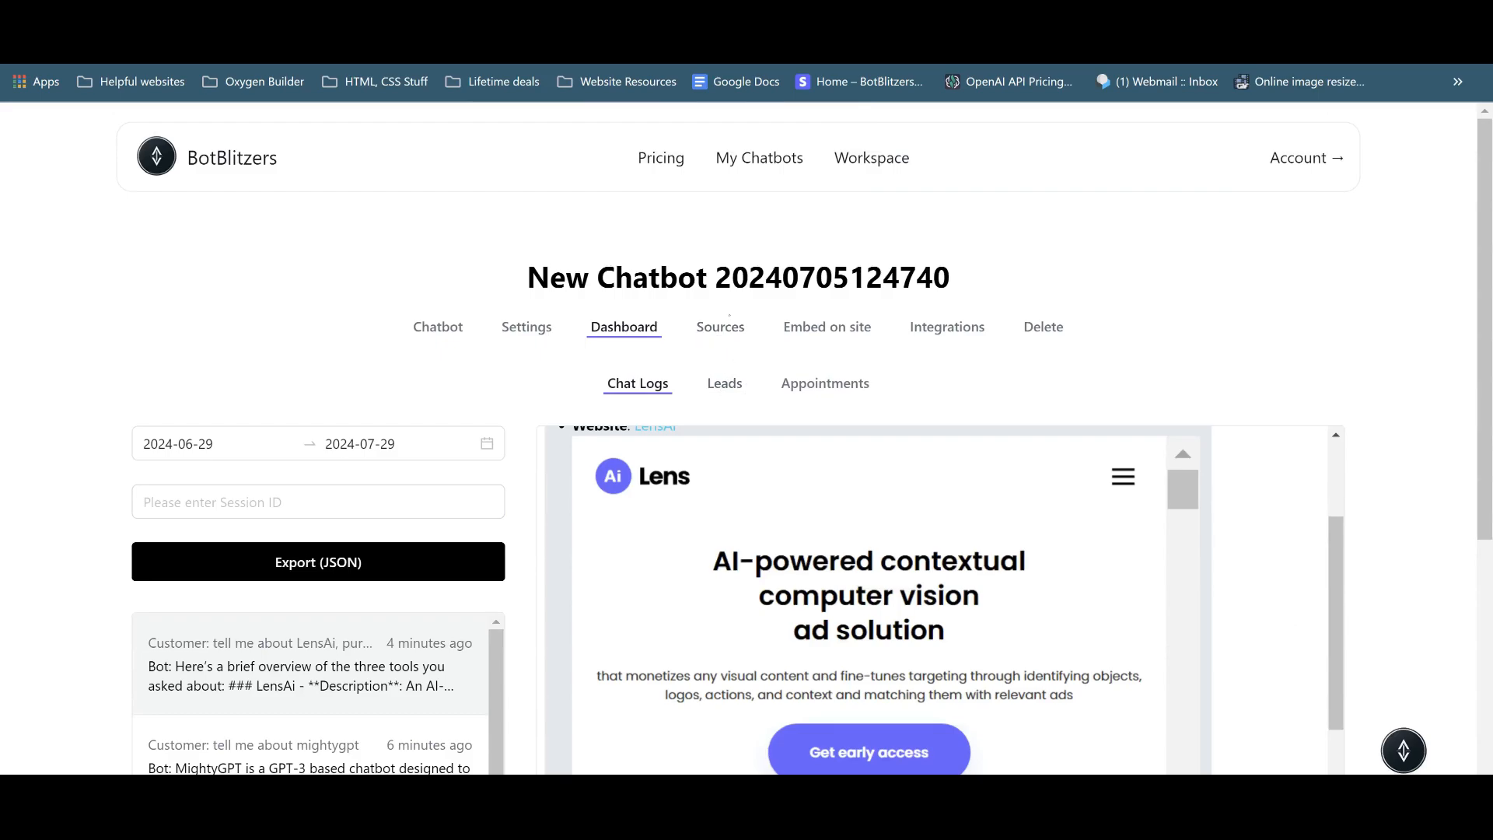
Open the Google Sheets Settings under the chatbot's sources and enable the scheduled fetch task.
left_click(721, 328)
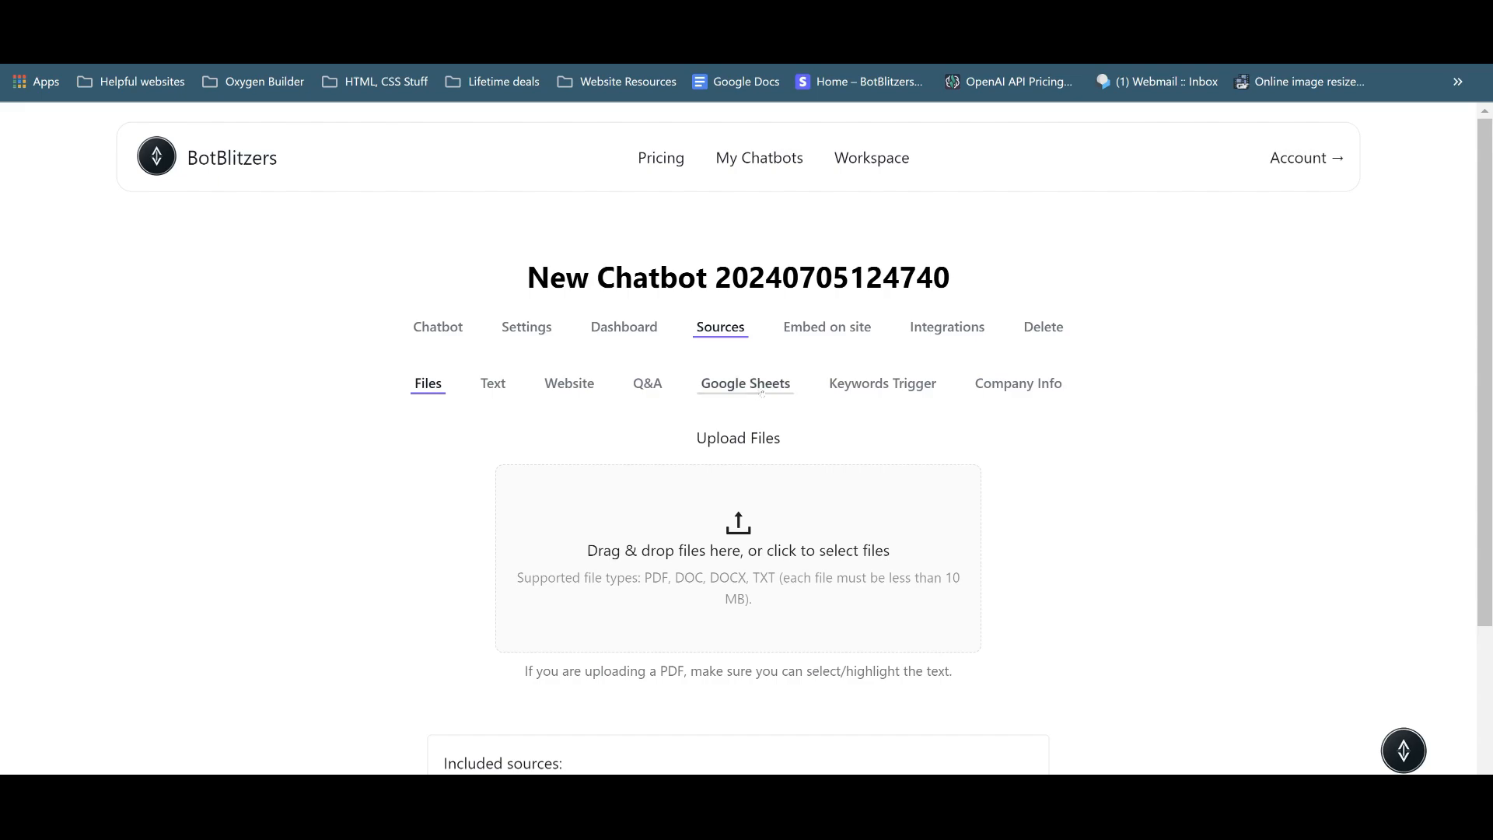
left_click(766, 387)
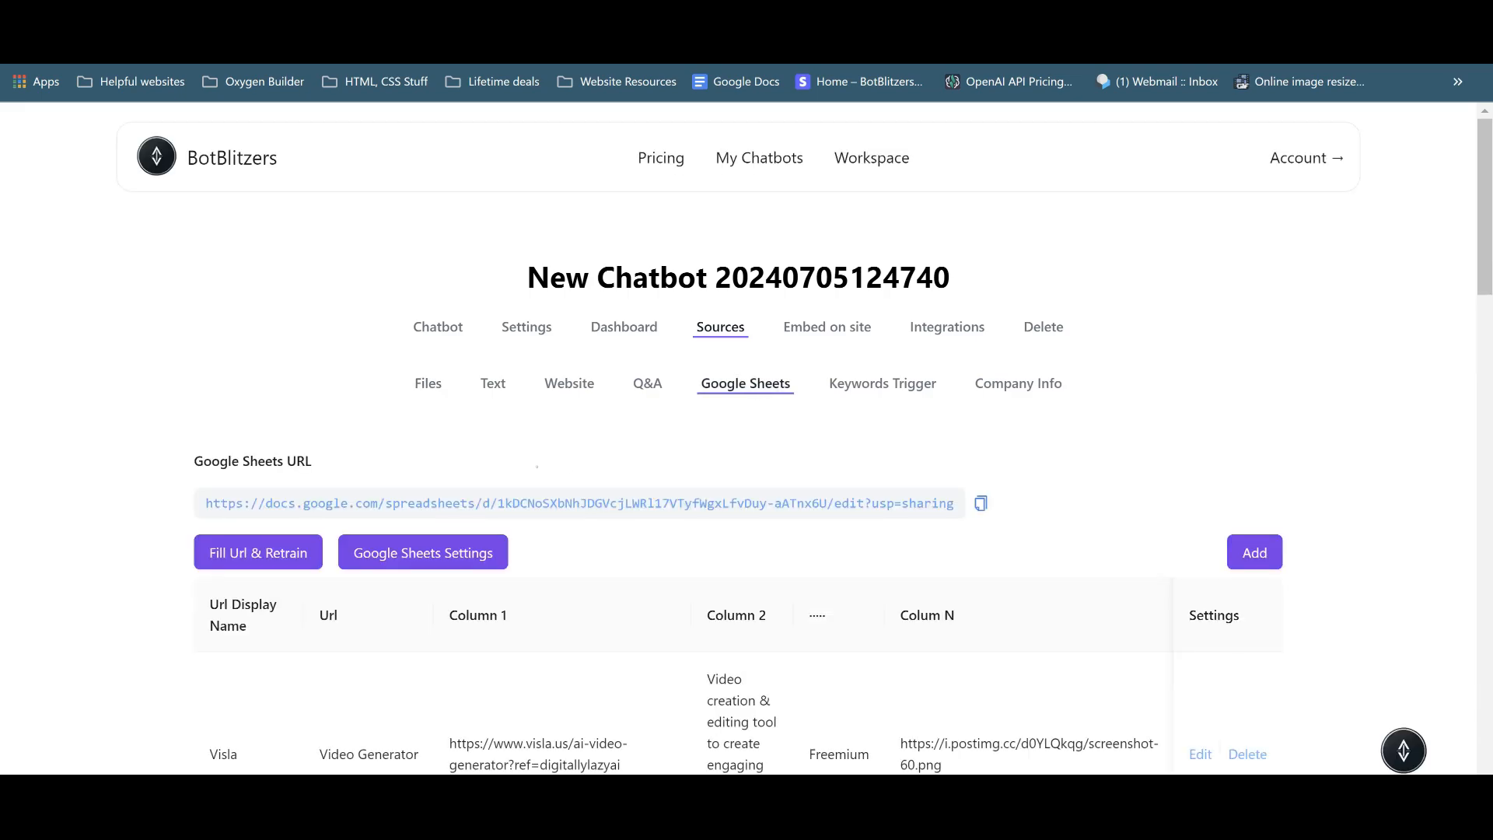
left_click(472, 560)
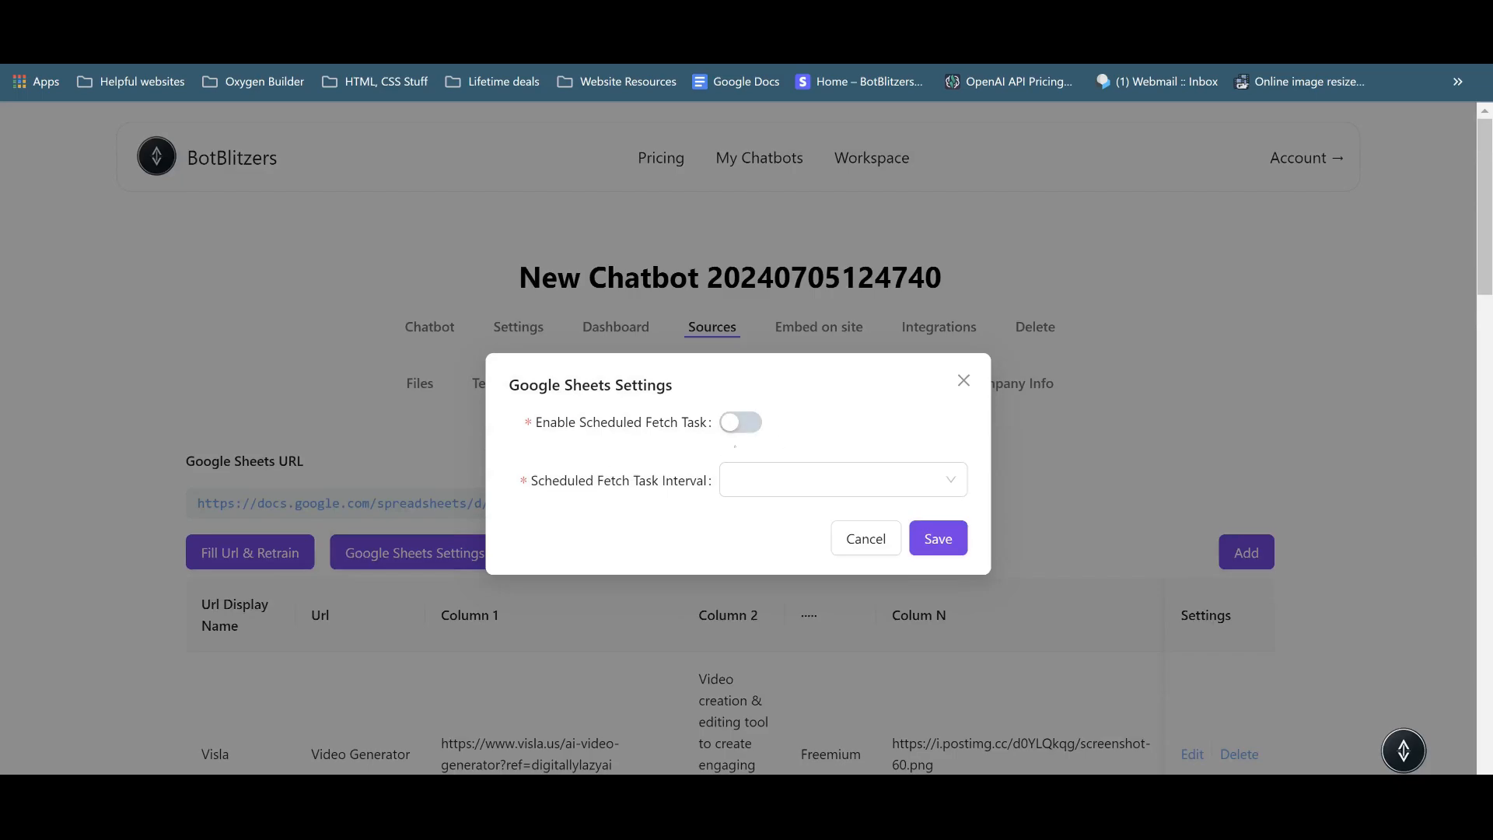
left_click(748, 422)
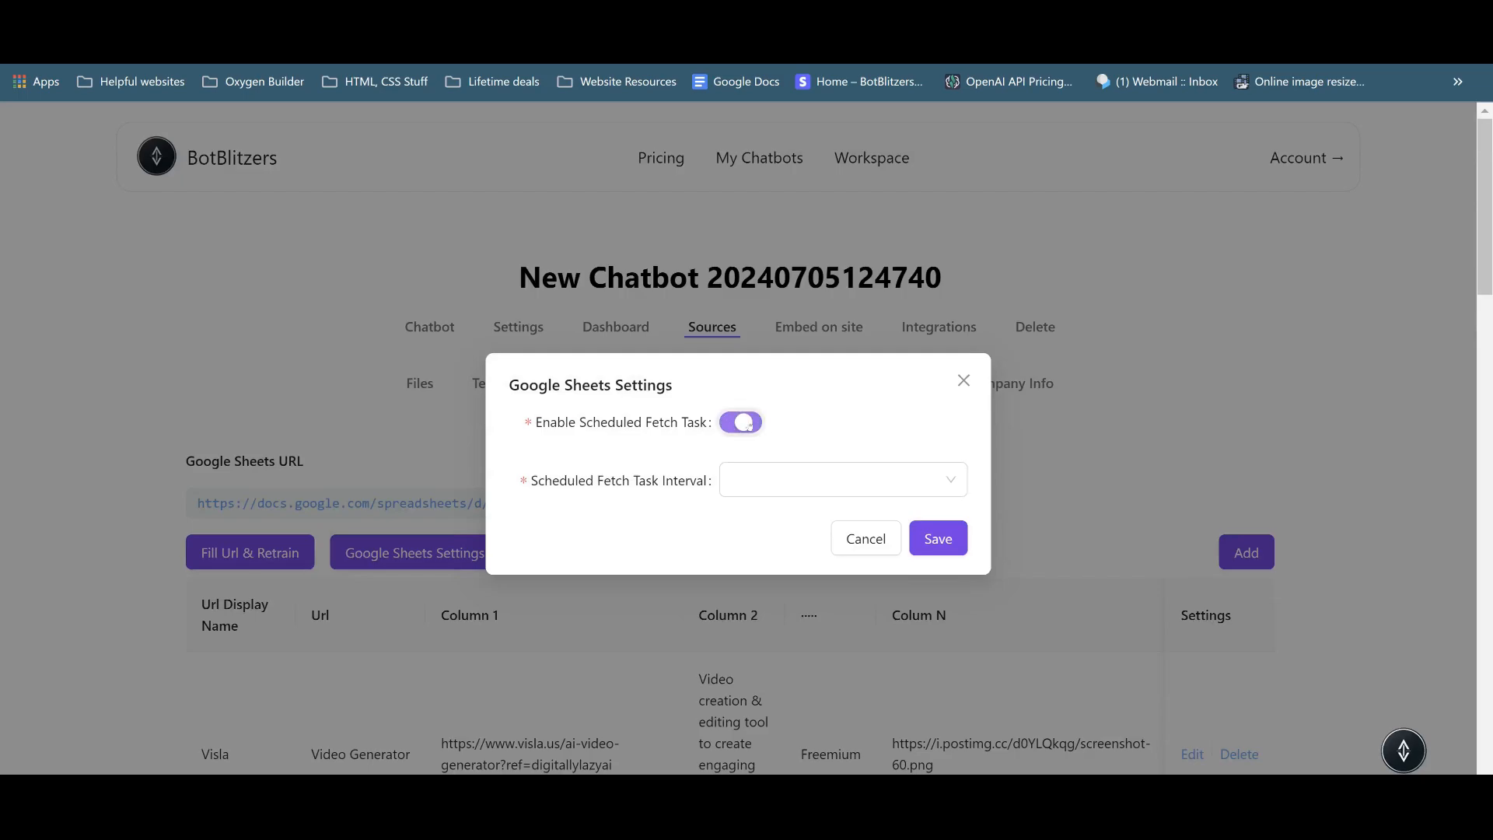
Set the scheduled fetch task interval to 12 hours, save the Google Sheets settings and dismiss the confirmation.
left_click(809, 483)
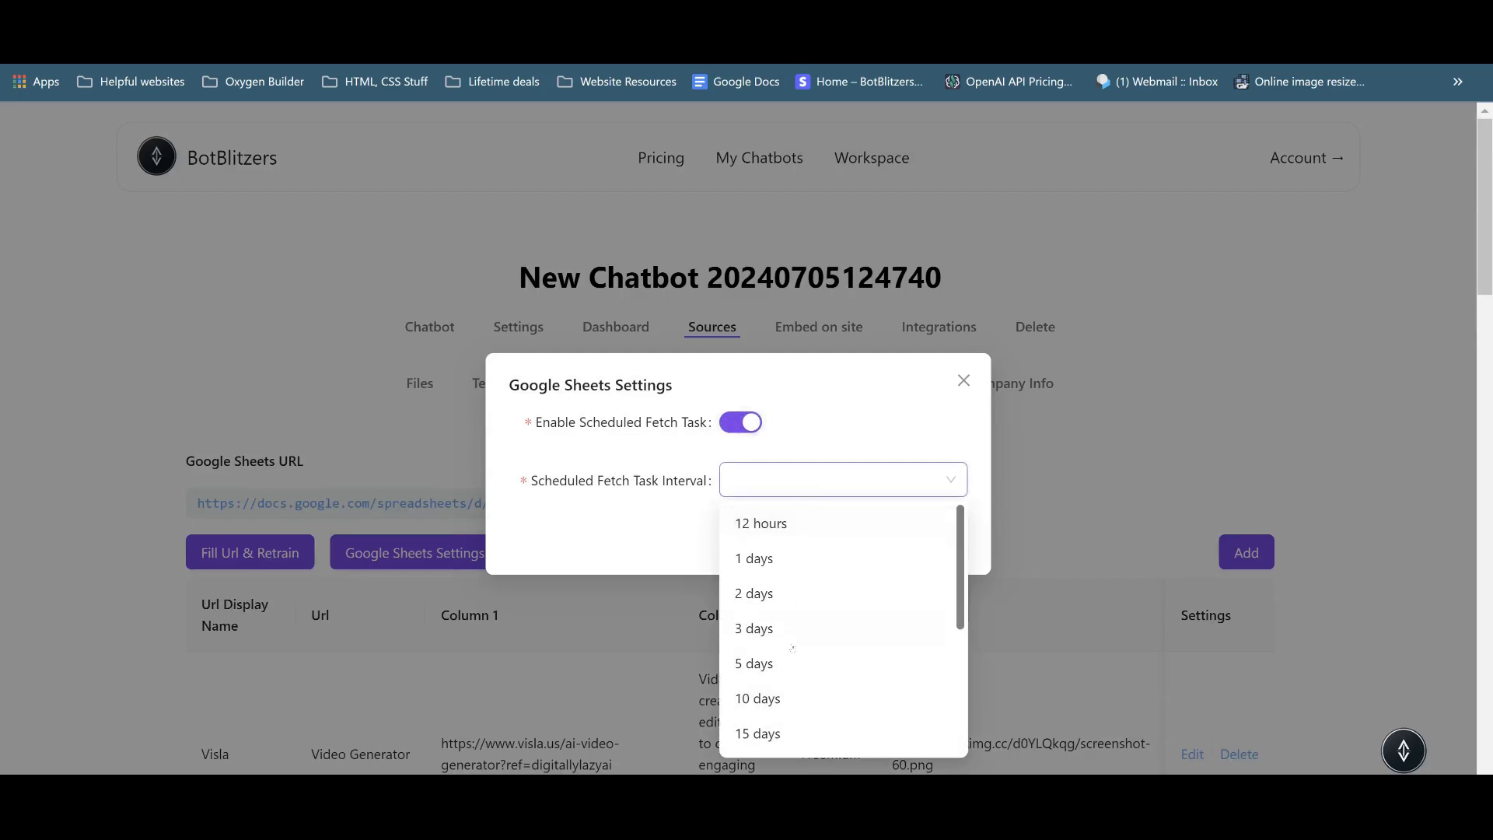
scroll(810, 533, "down", 5)
scroll(815, 542, "up", 1)
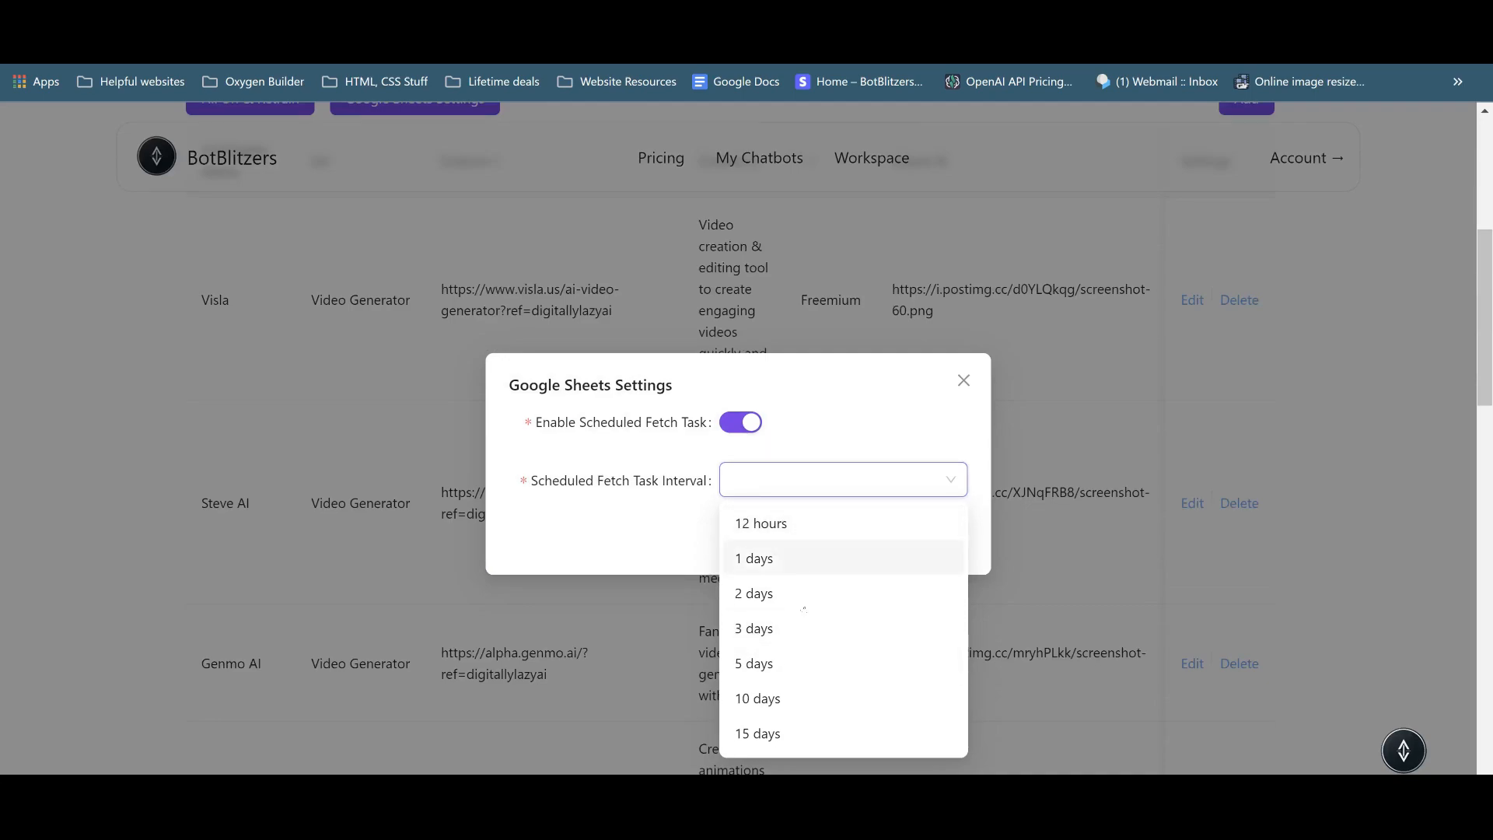
scroll(803, 610, "down", 1)
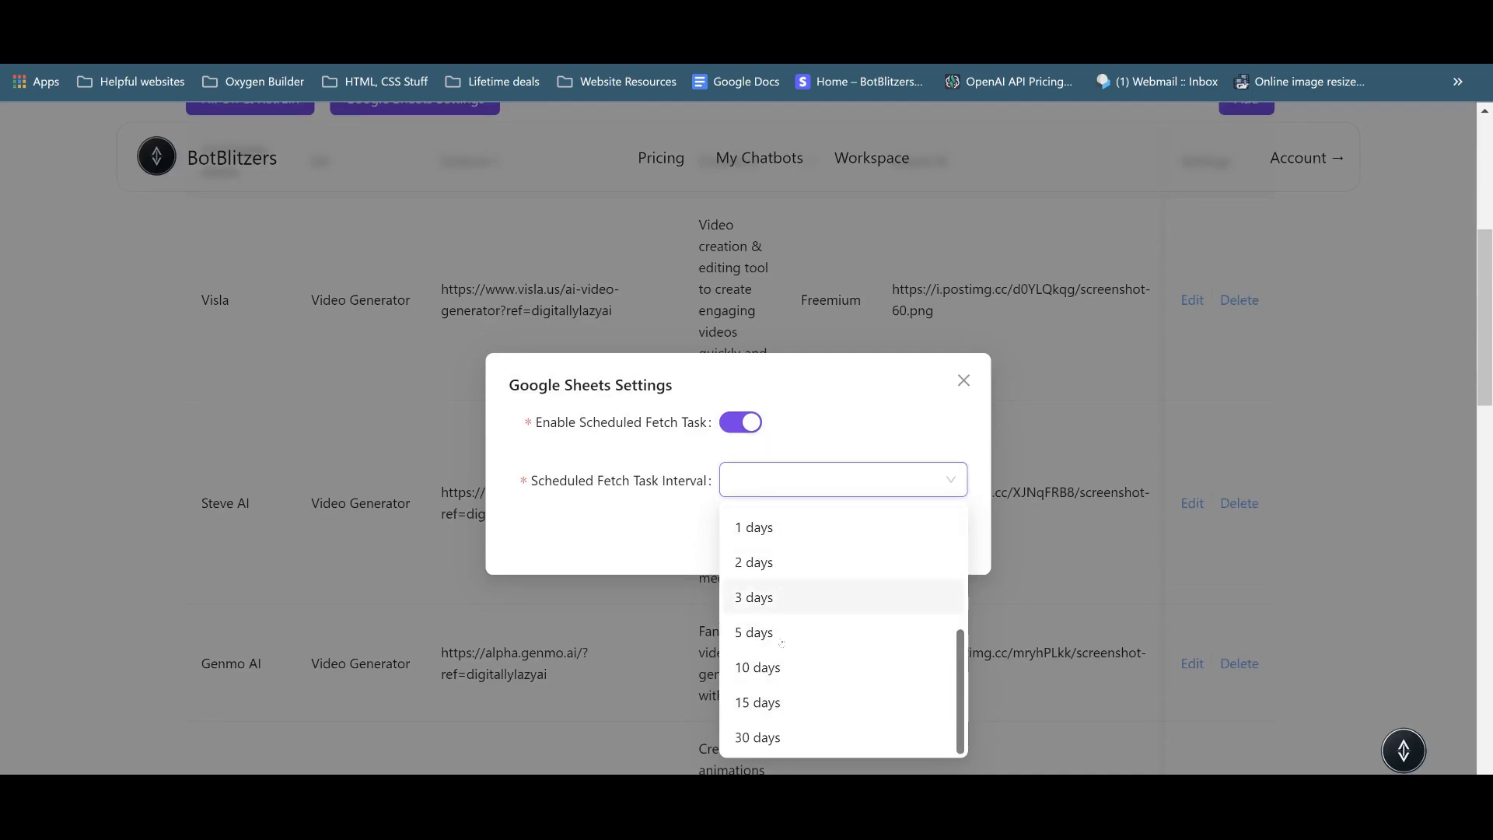
left_click(752, 467)
left_click(752, 467)
scroll(802, 526, "up", 4)
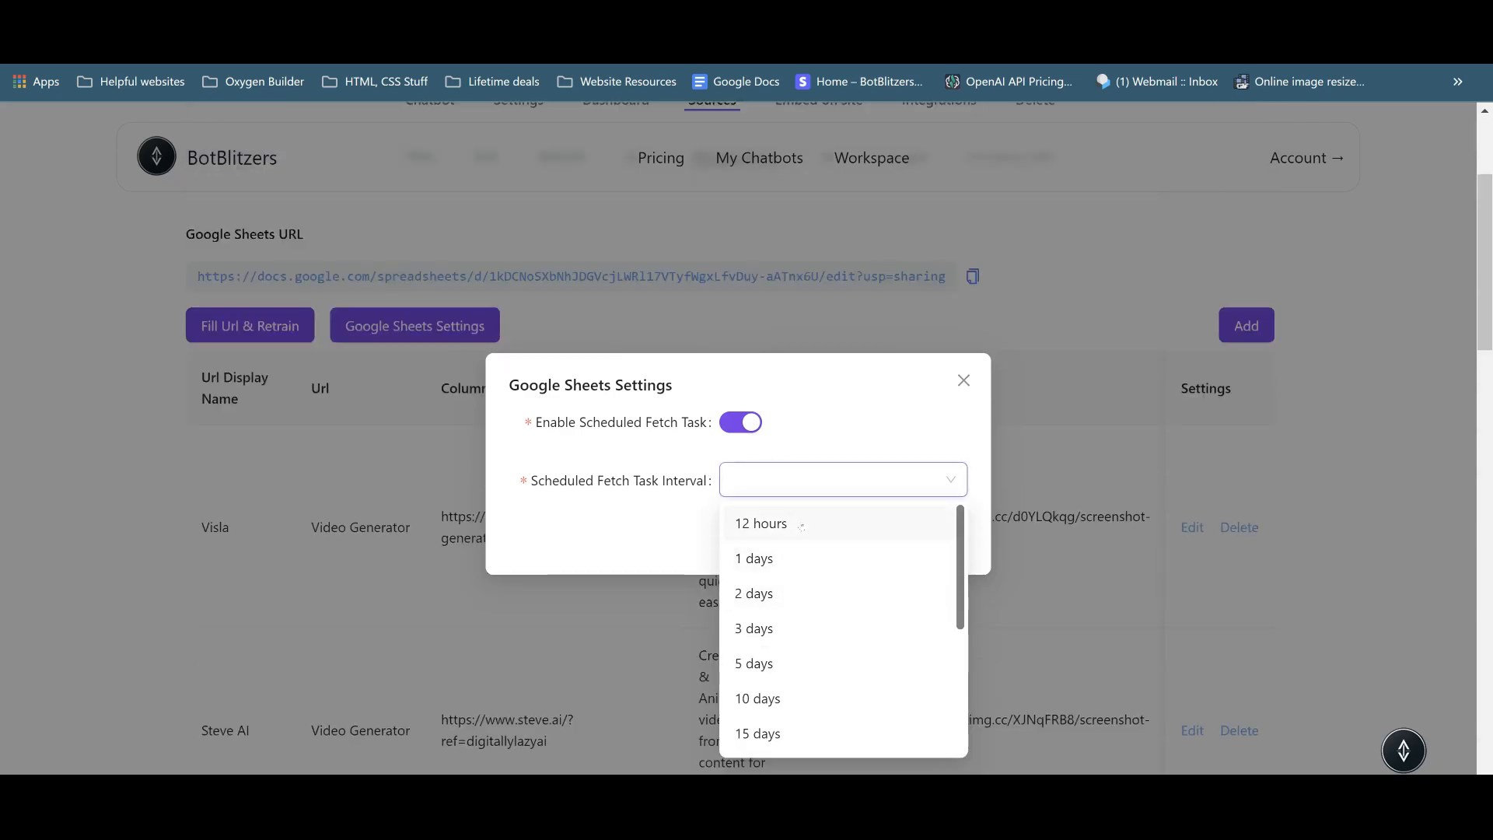
left_click(802, 527)
left_click(938, 538)
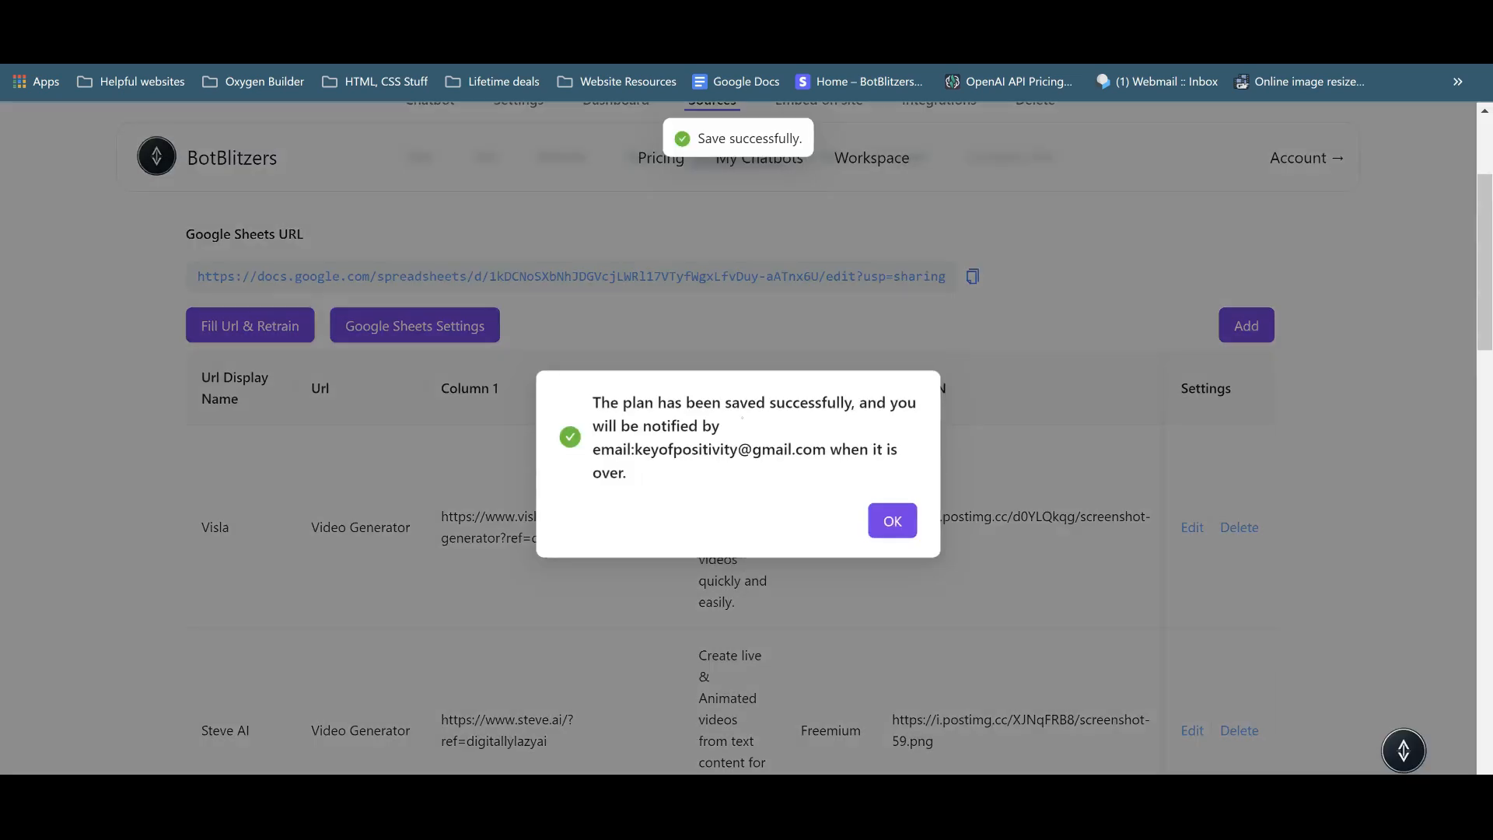
left_click(905, 509)
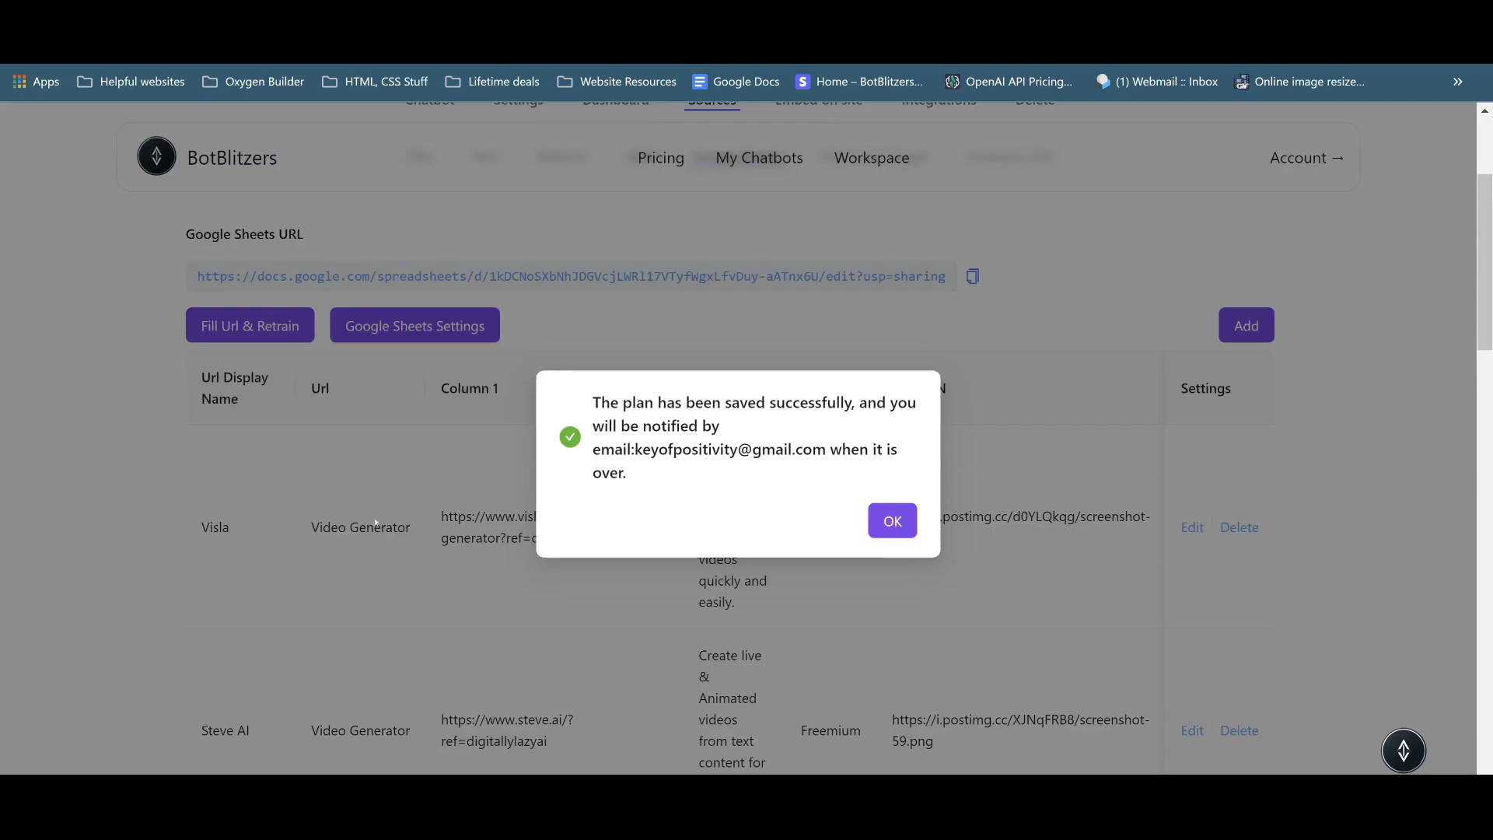
left_click(890, 526)
left_click(892, 521)
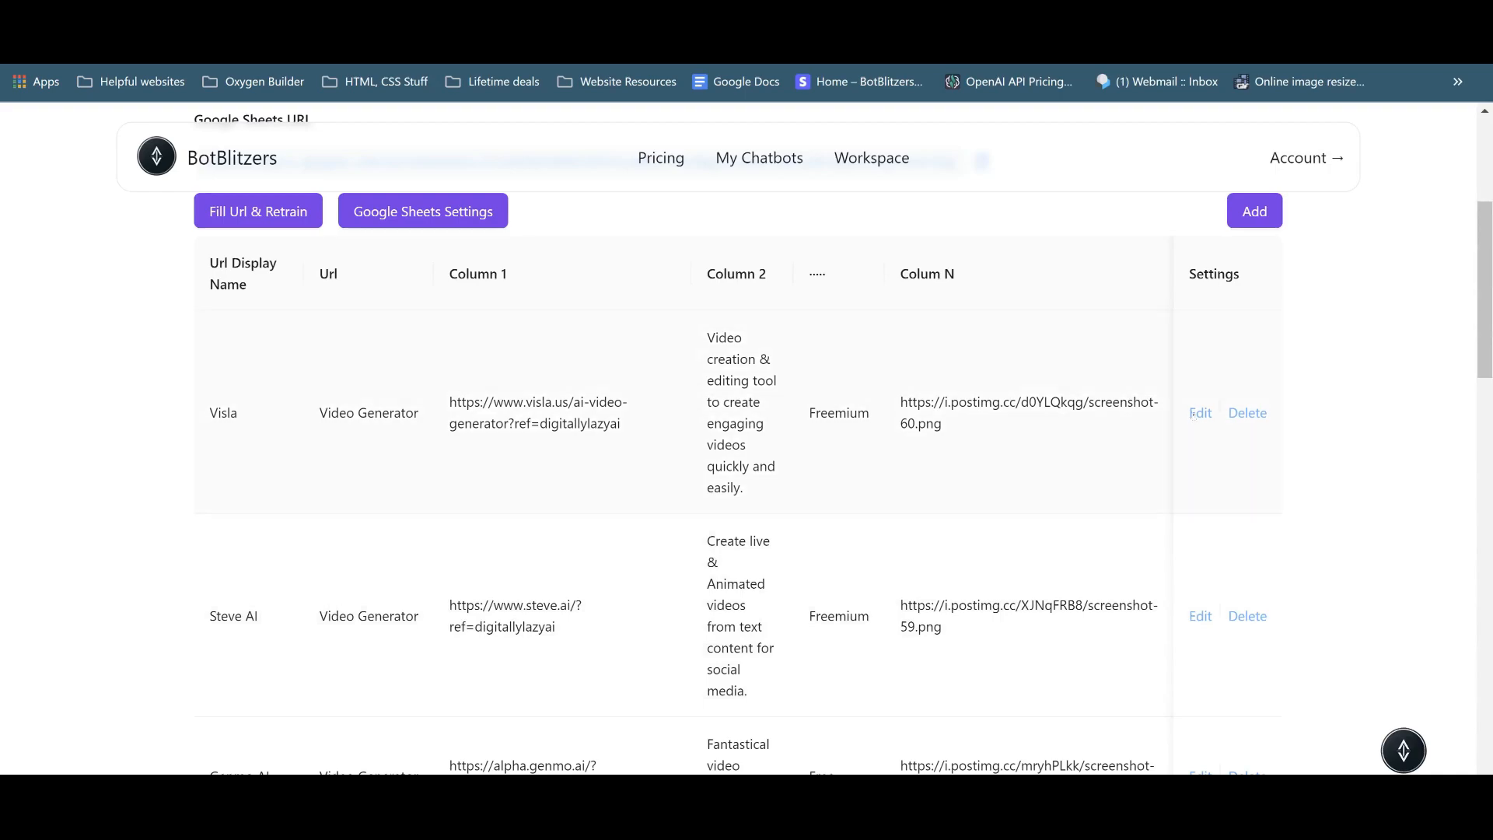
Open the Visla record for editing, review its column fields and close it without saving.
left_click(1199, 413)
scroll(1200, 413, "down", 3)
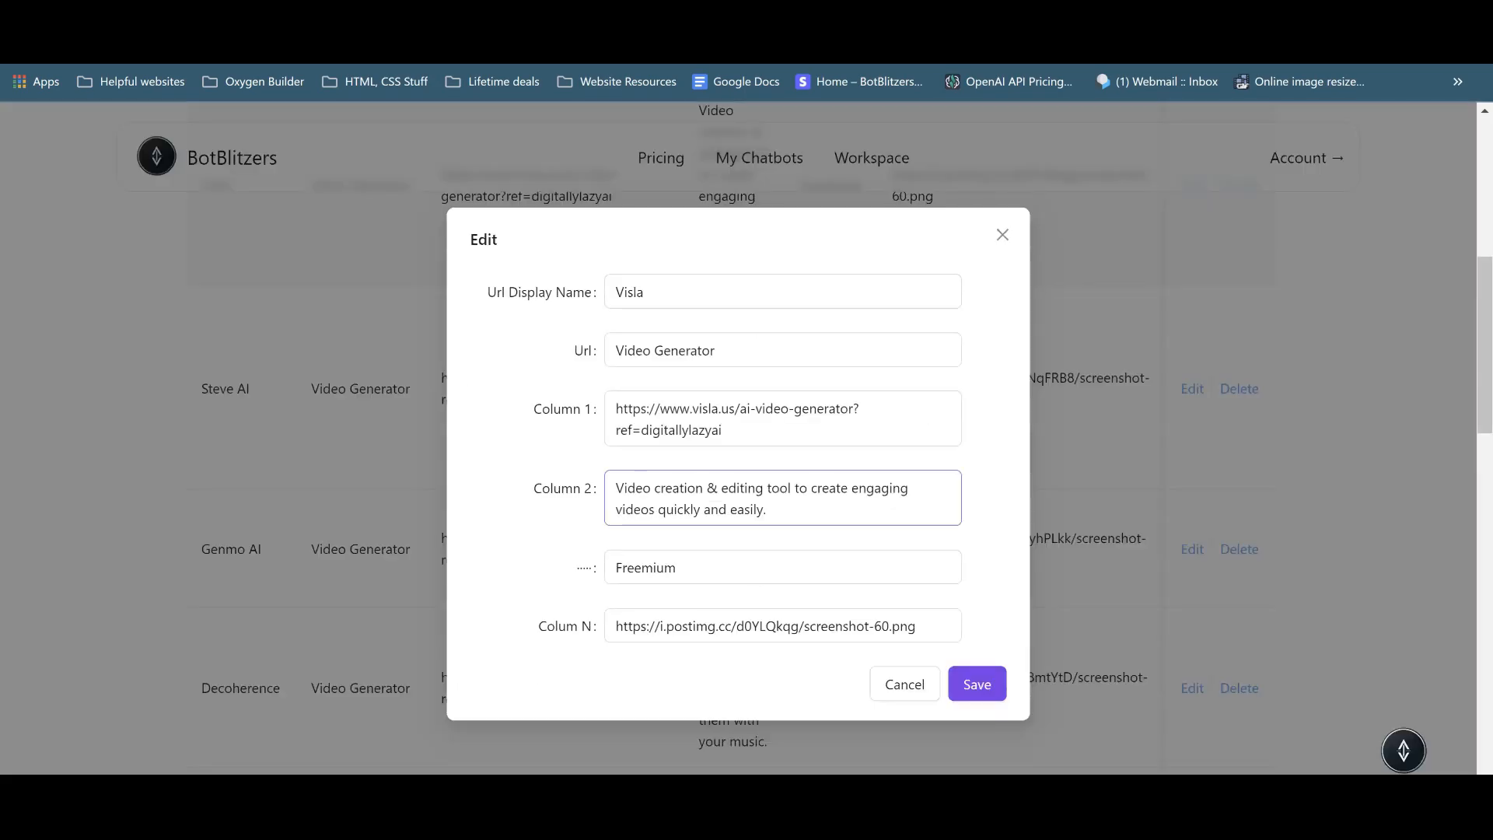
scroll(777, 497, "up", 3)
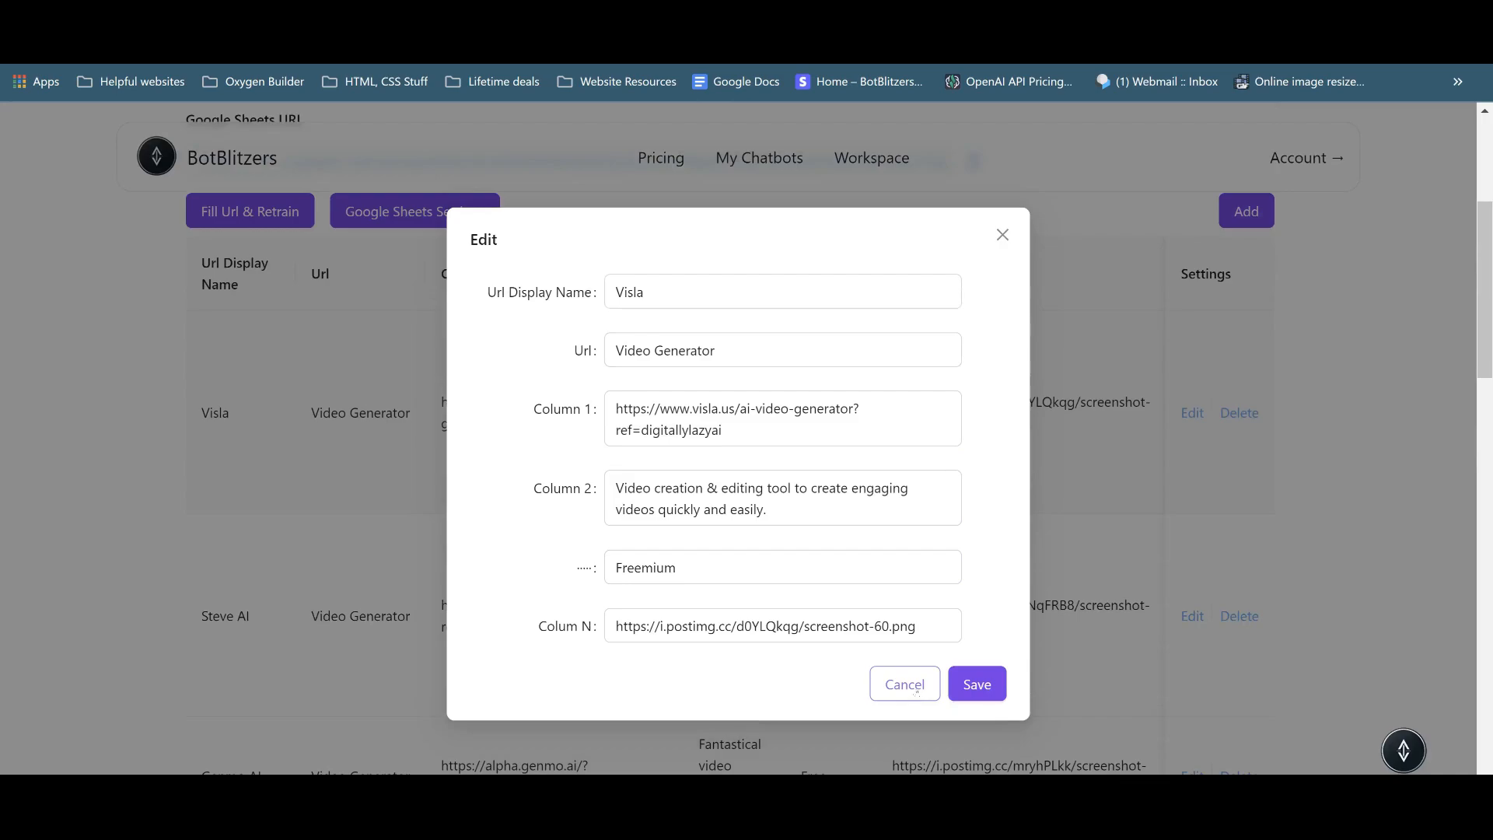
left_click(905, 685)
Look through the Google Sheets source records down to the retraining section and return to the Fill Url & Retrain option.
scroll(1075, 348, "down", 15)
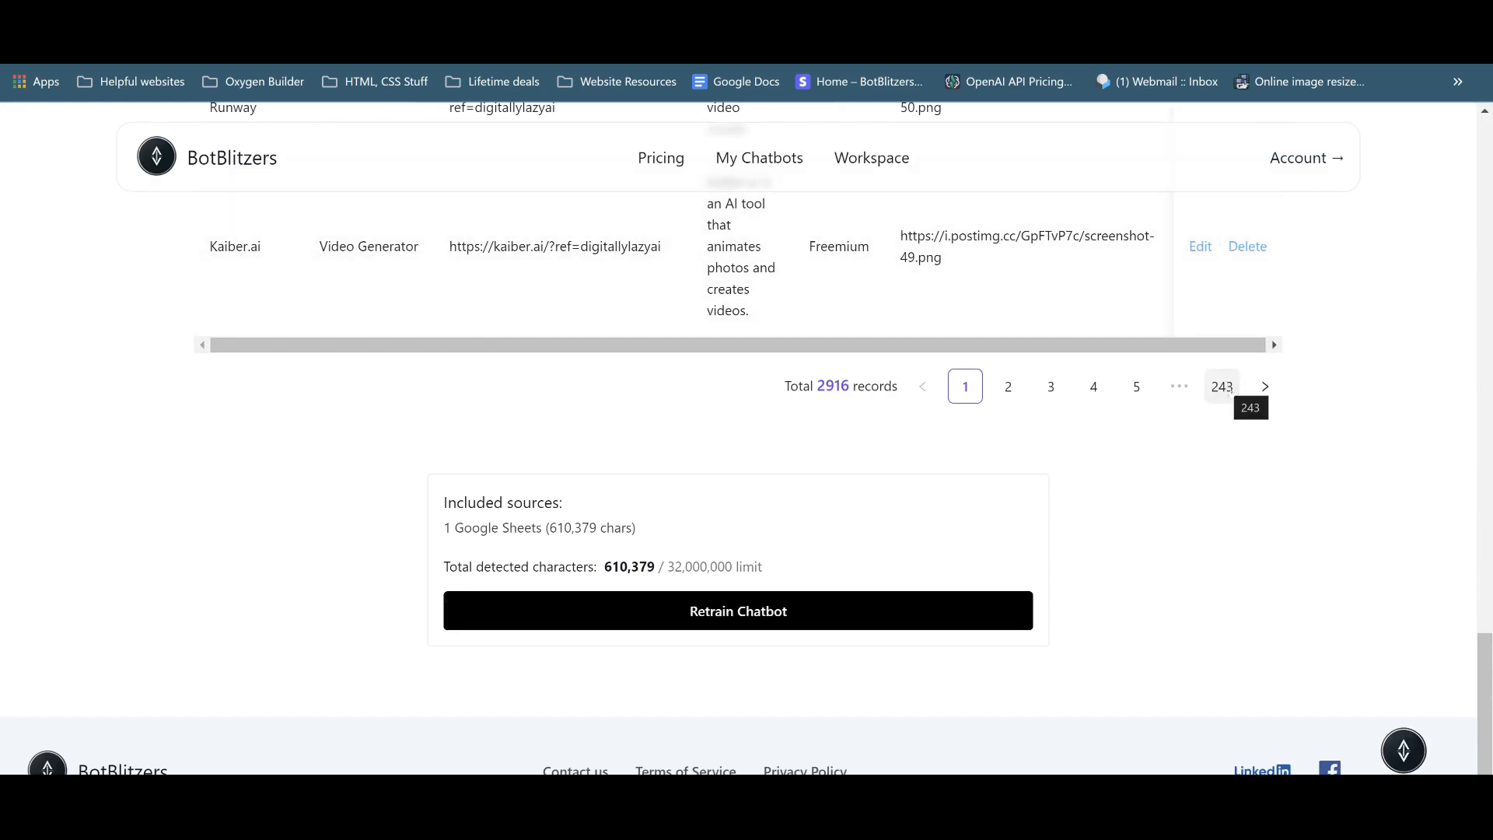
scroll(1227, 392, "up", 2)
scroll(850, 437, "up", 20)
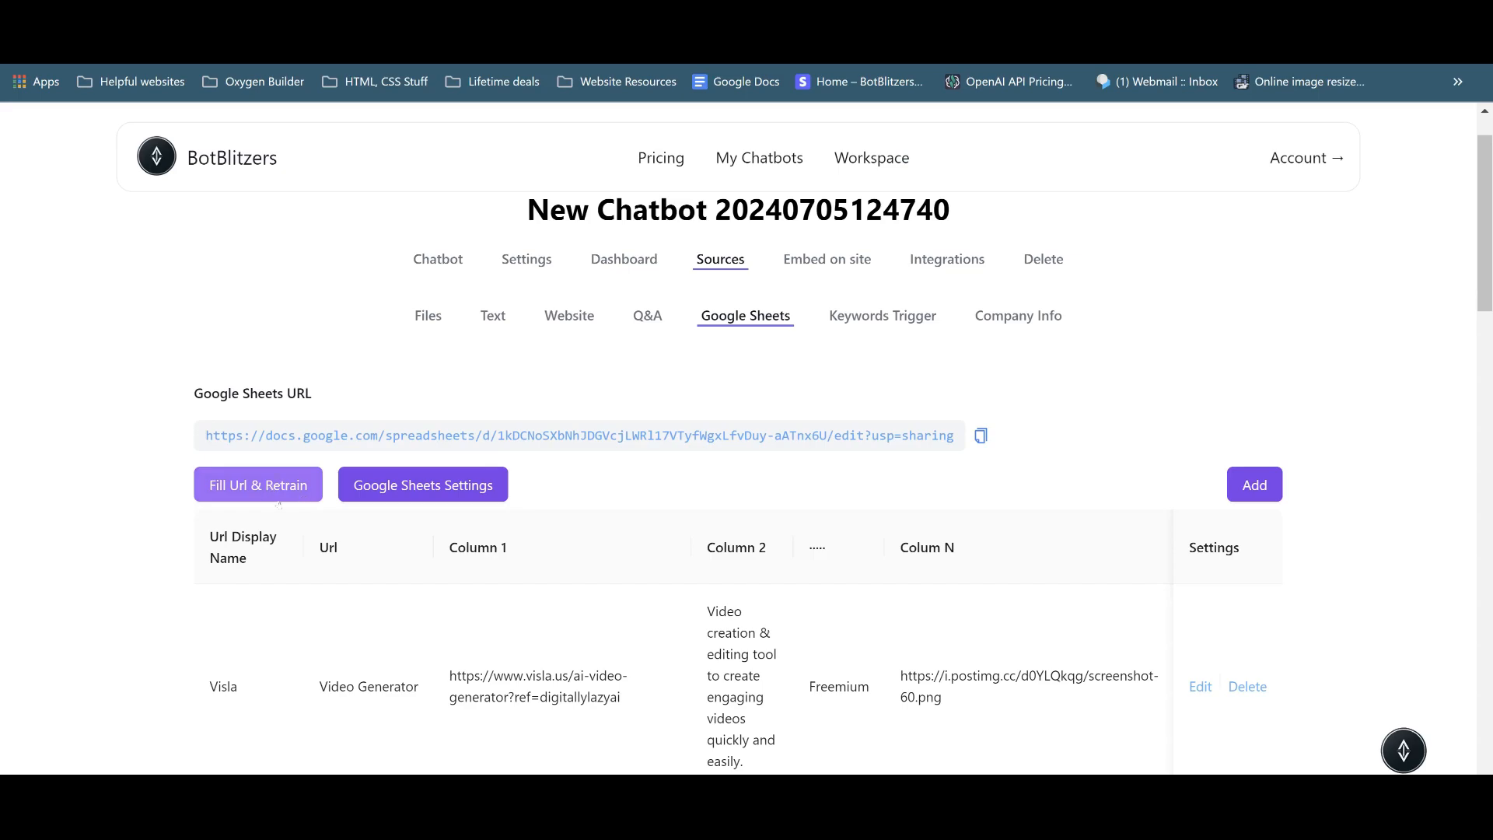
scroll(747, 435, "down", 15)
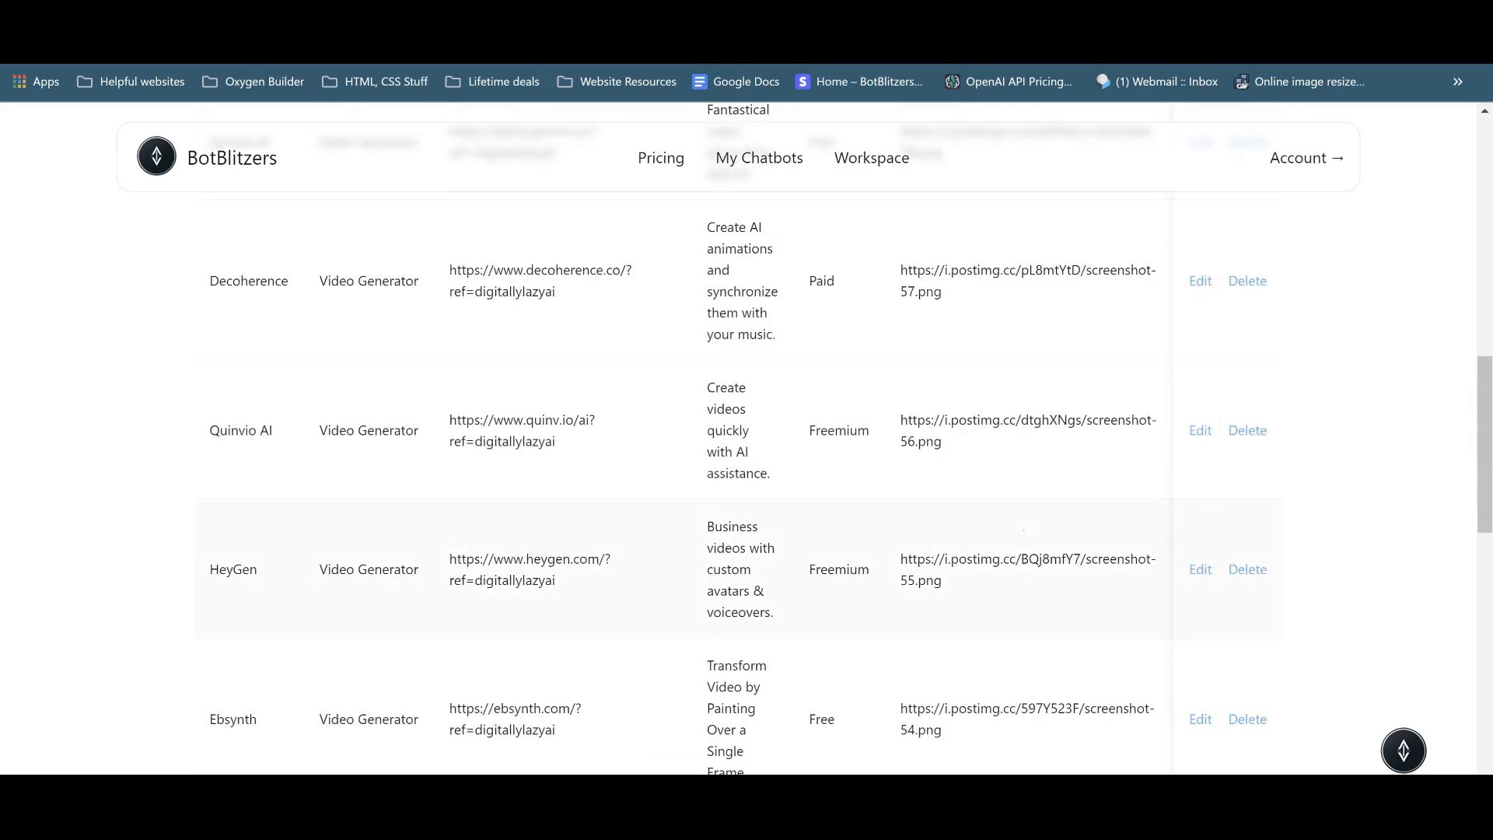
scroll(747, 436, "up", 20)
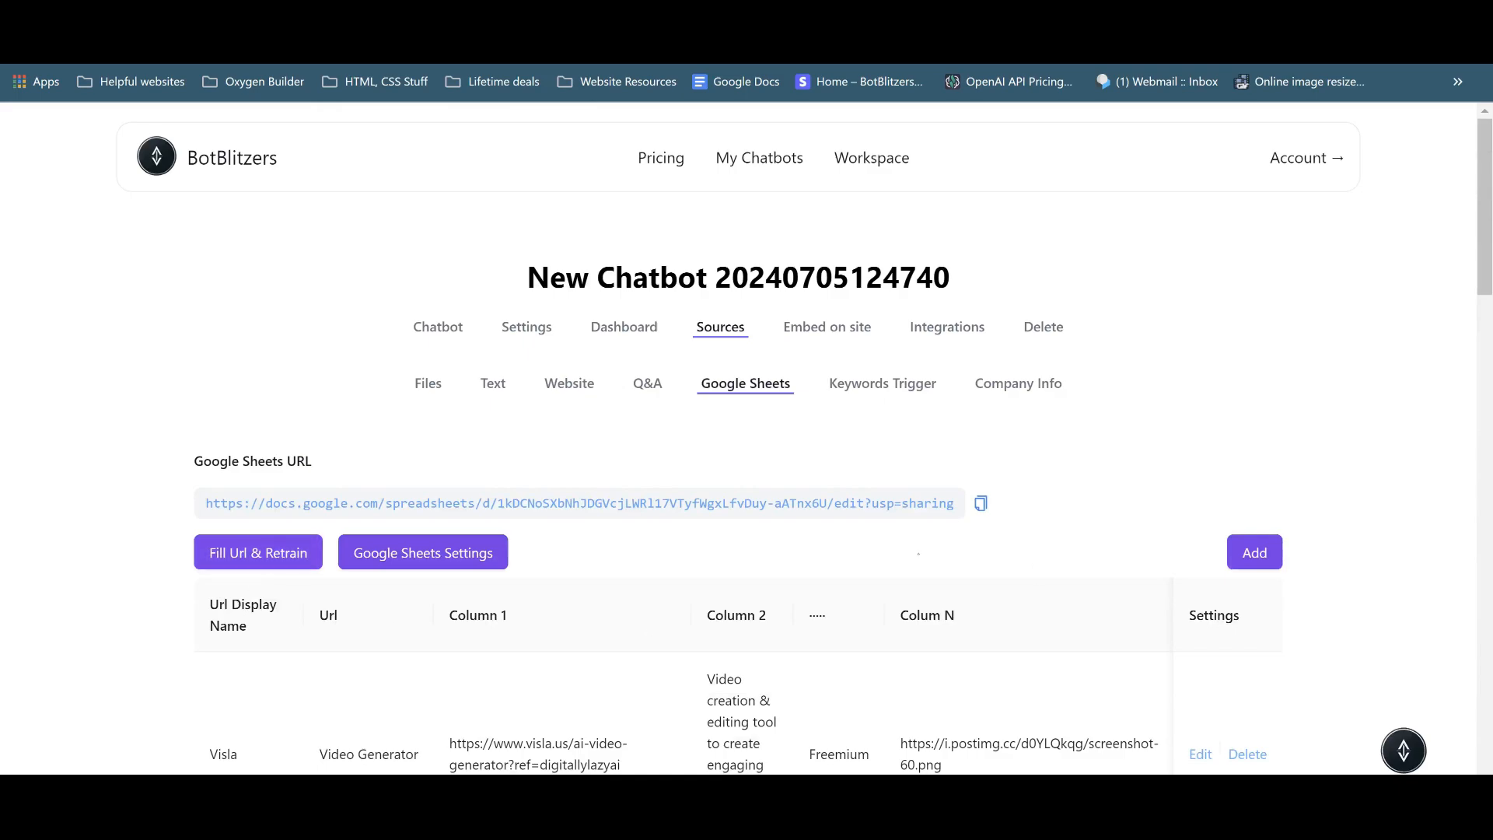
left_click(242, 564)
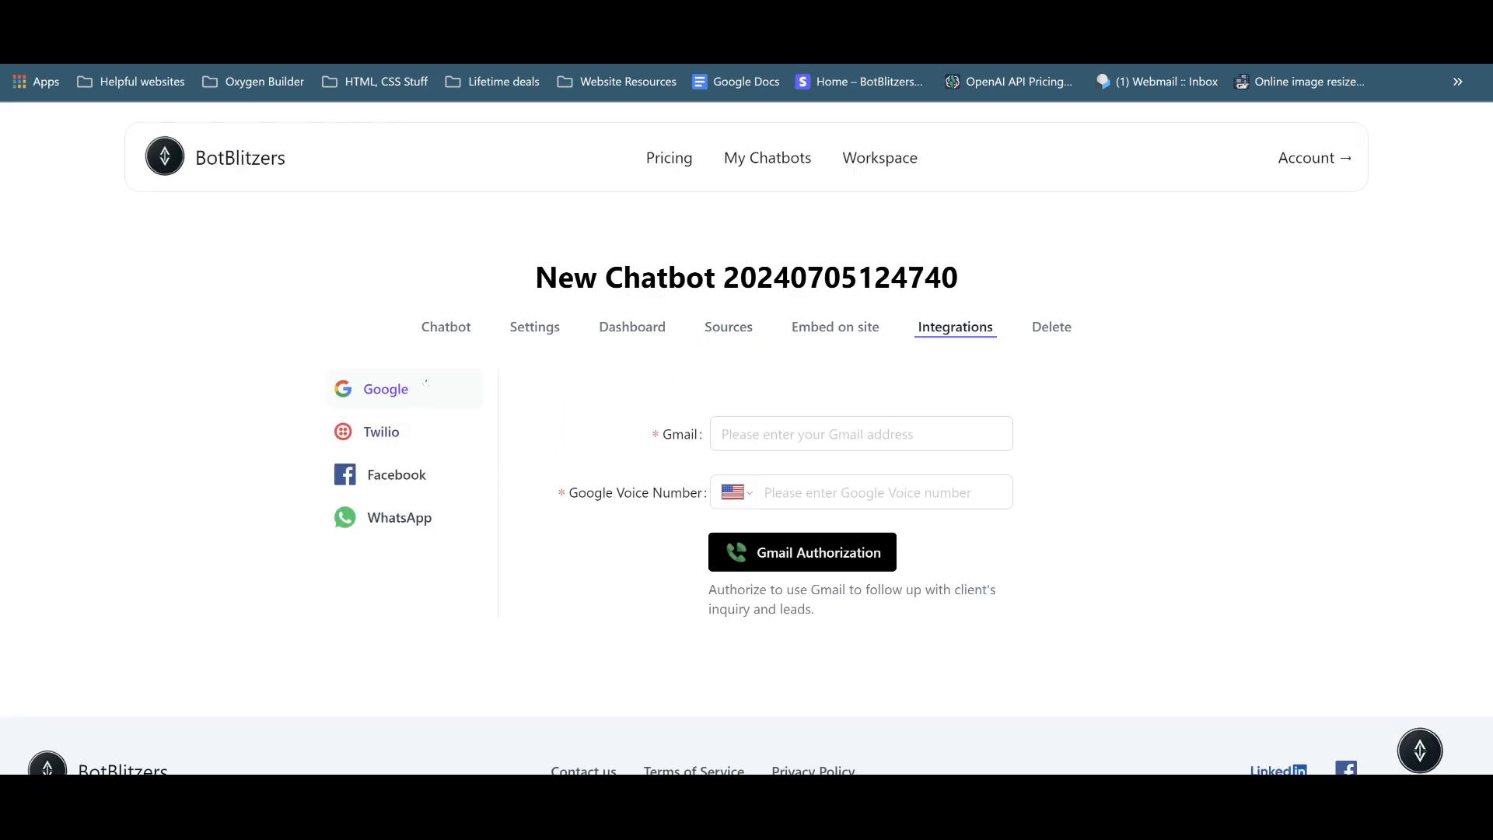
Examine the chatbot's Twilio, Facebook Messenger and WhatsApp integration pages.
left_click(401, 435)
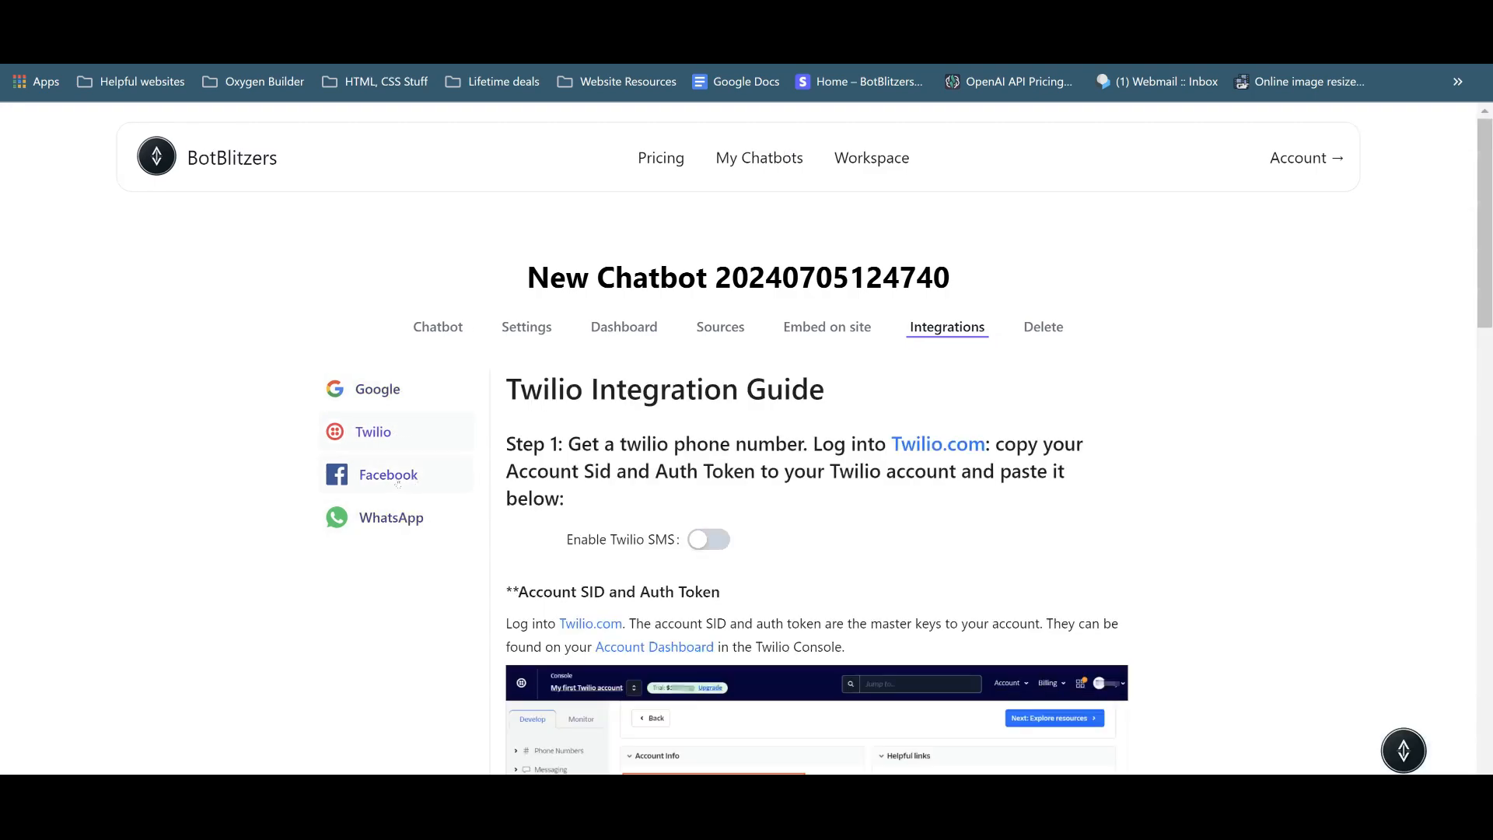
left_click(397, 478)
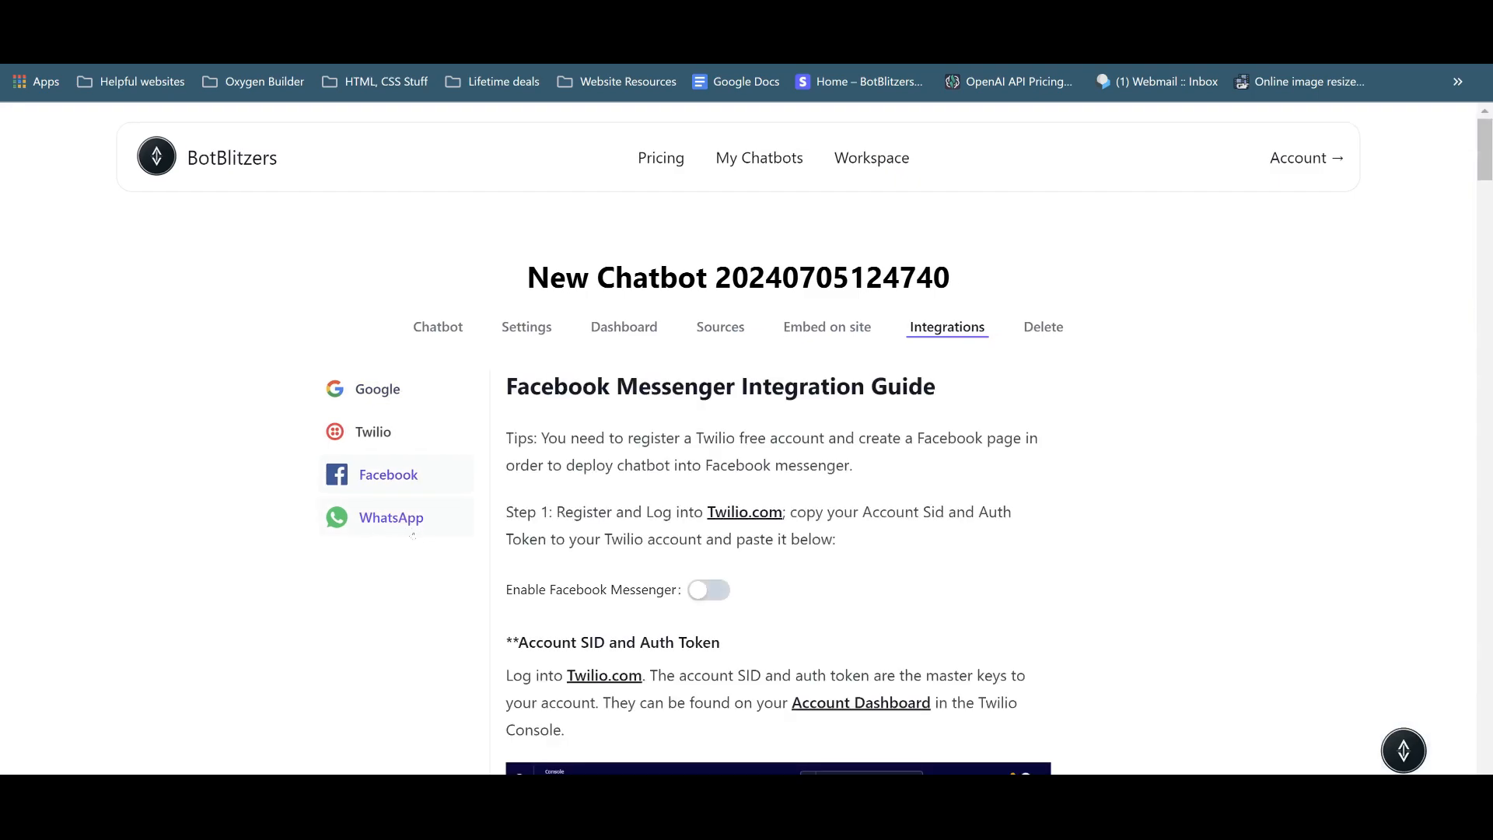
left_click(418, 525)
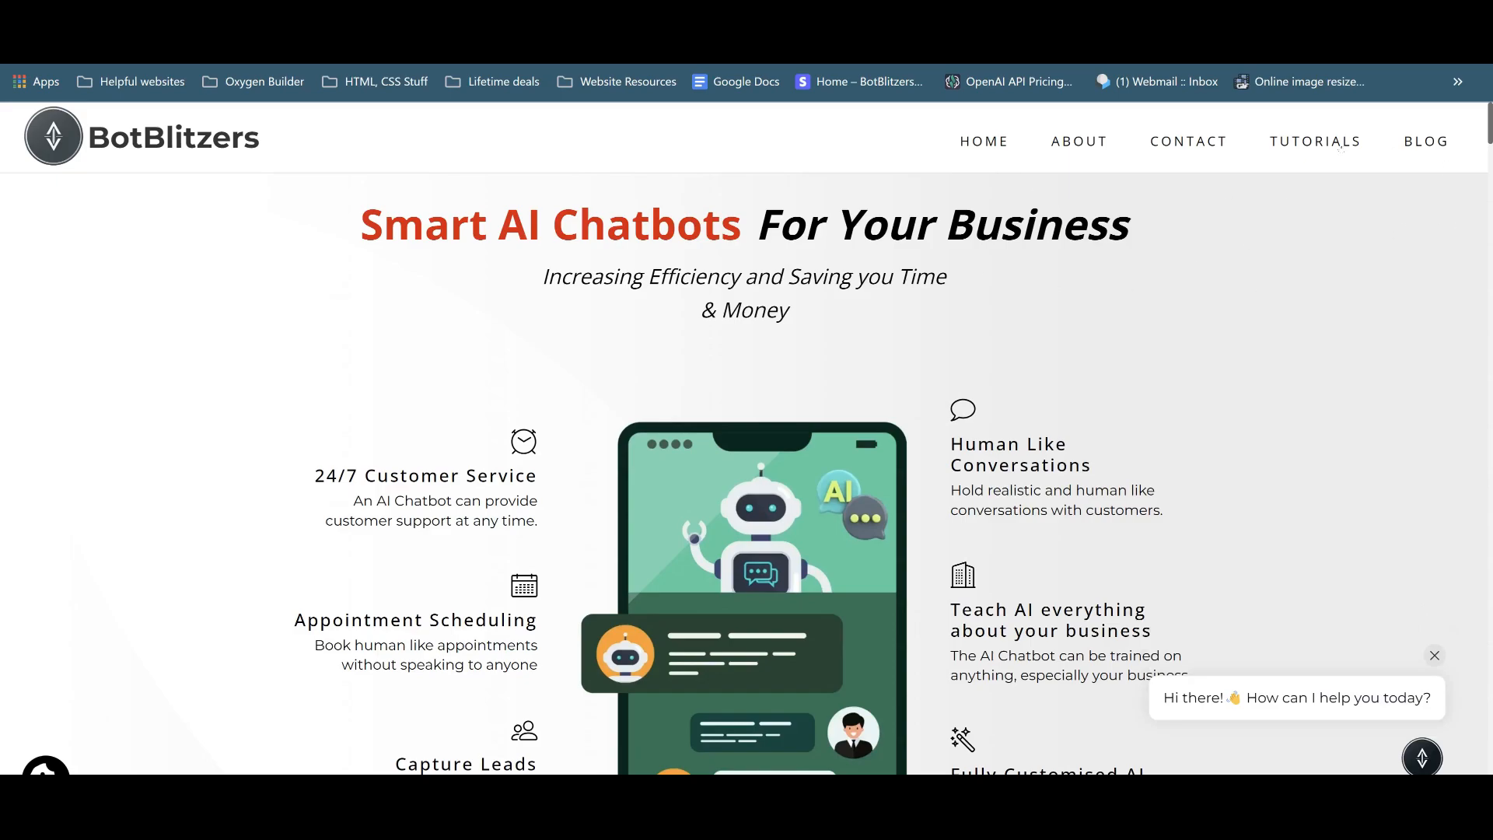
Open the BotBlitzers video tutorials page and look through its playlist of tutorials.
left_click(1314, 141)
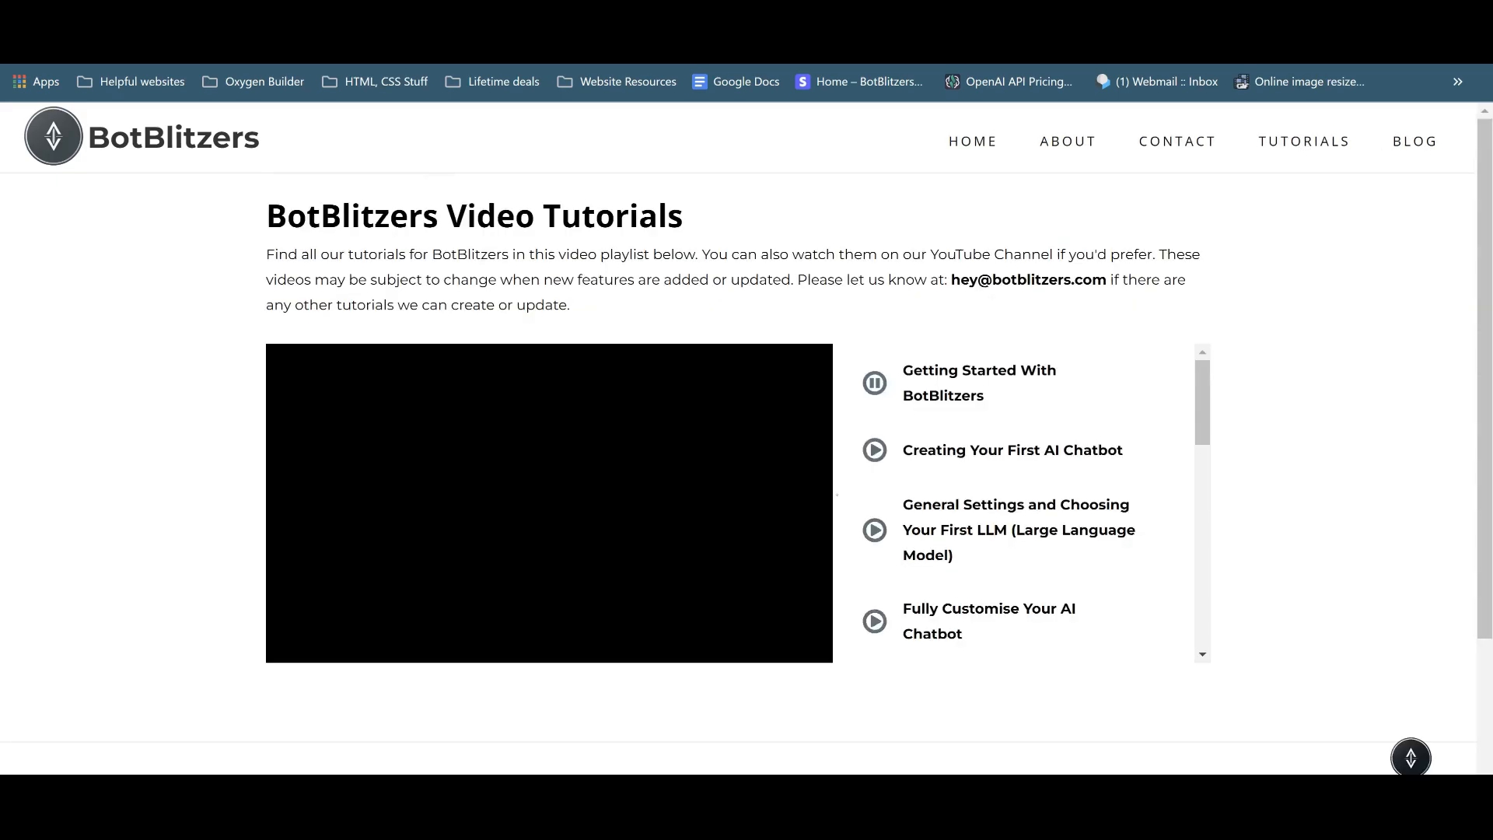
scroll(1038, 465, "down", 10)
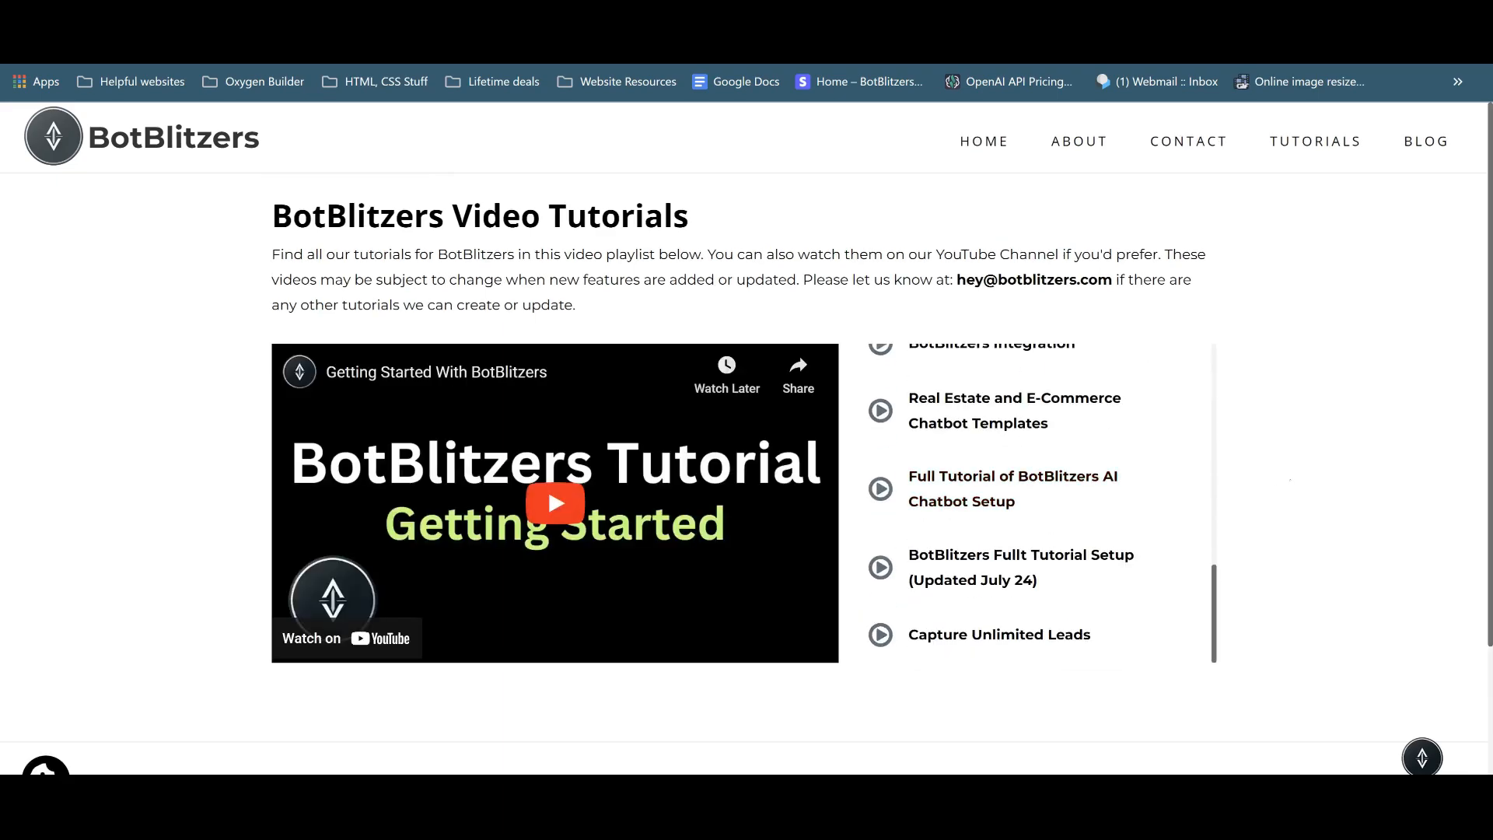
key("ctrl+Tab")
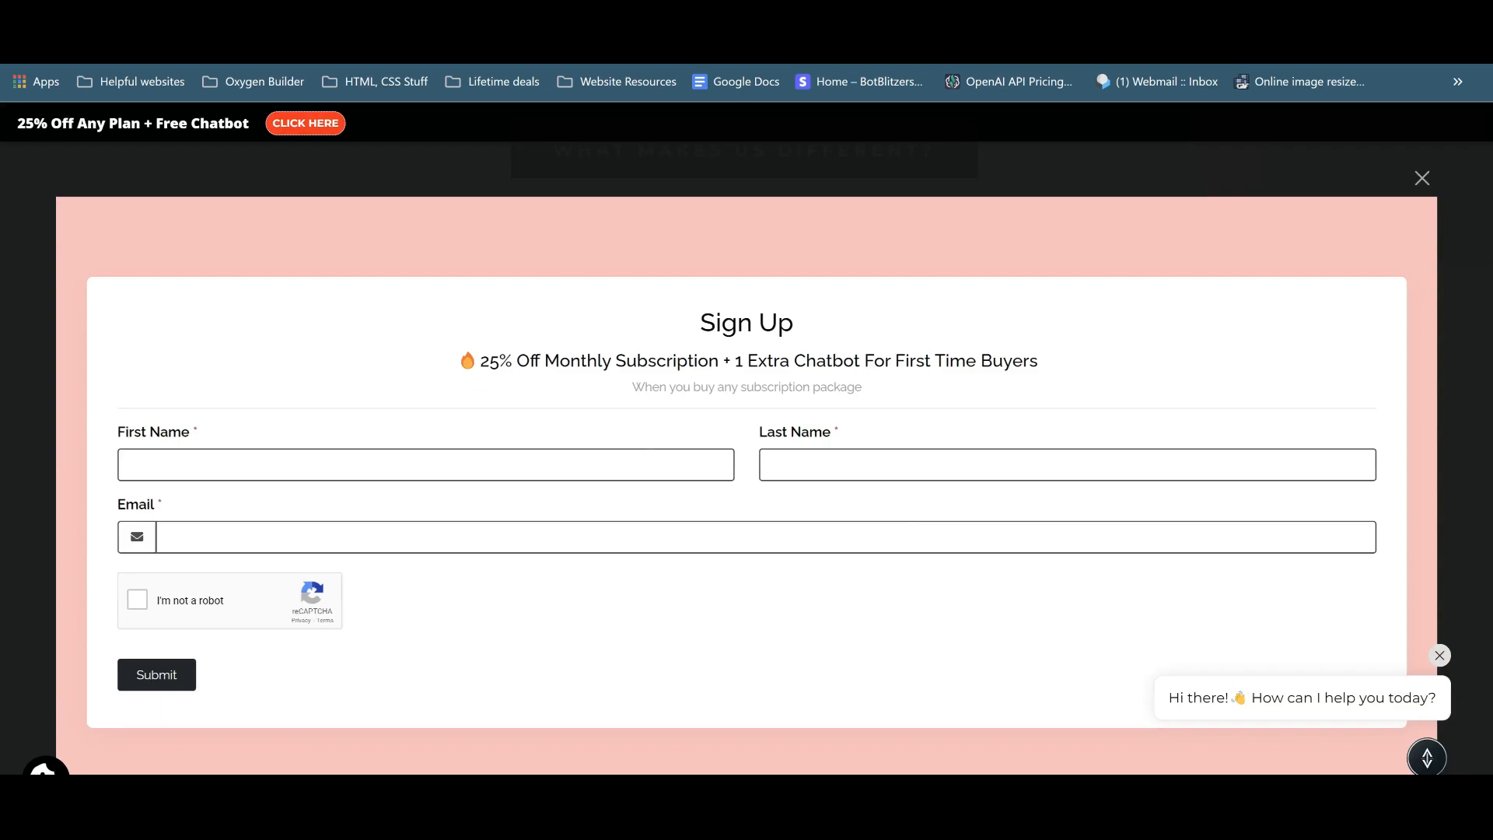
Examine the sign-up form's offer of 25% off a monthly subscription plus one extra chatbot for first-time buyers.
left_click_drag(489, 360, 647, 360)
left_click(647, 361)
left_click_drag(459, 360, 863, 386)
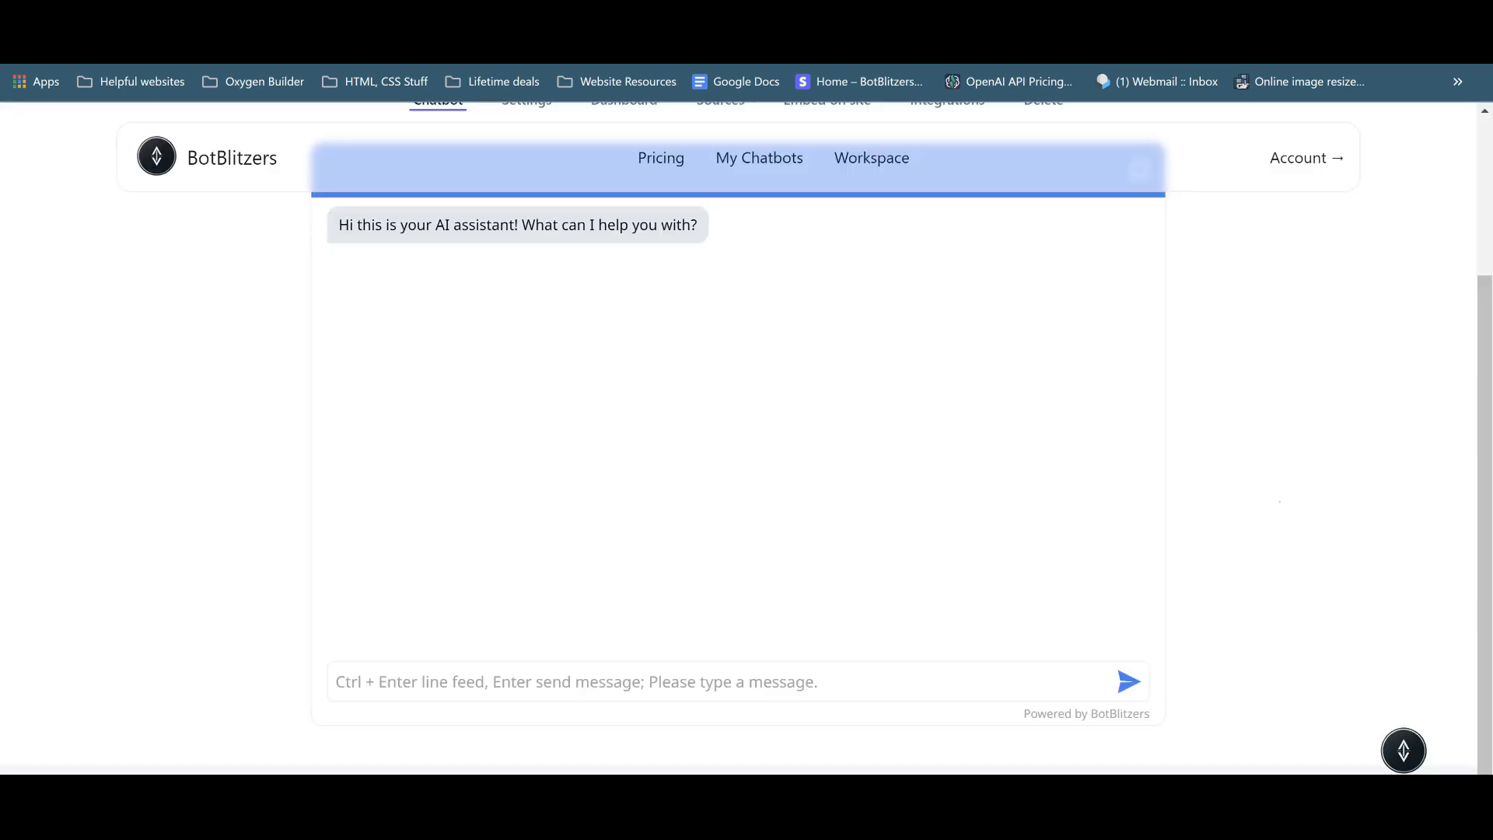